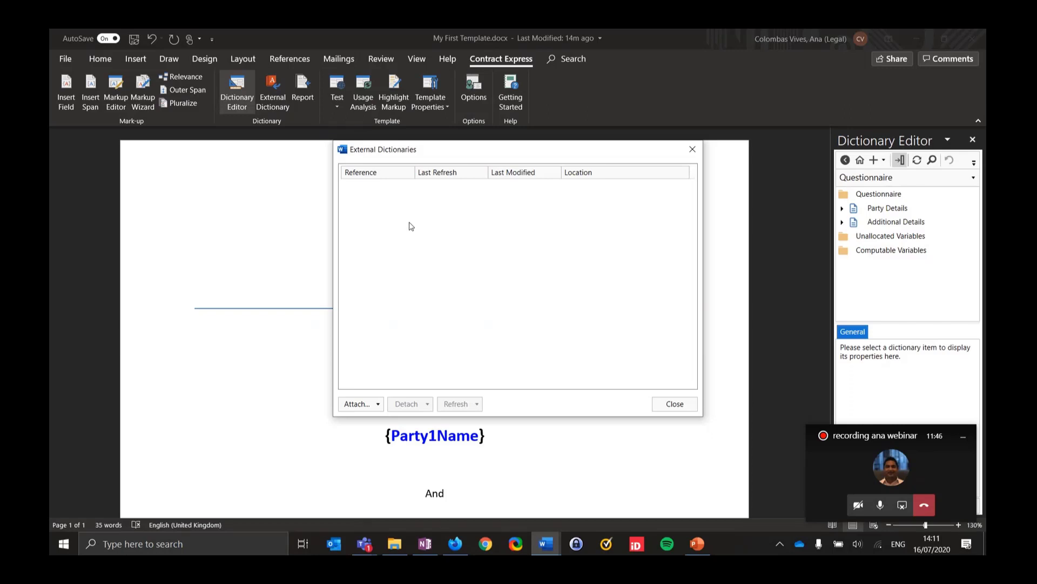
Close the empty External Dictionaries list and scroll through the My First Template agreement's fields.
click(674, 406)
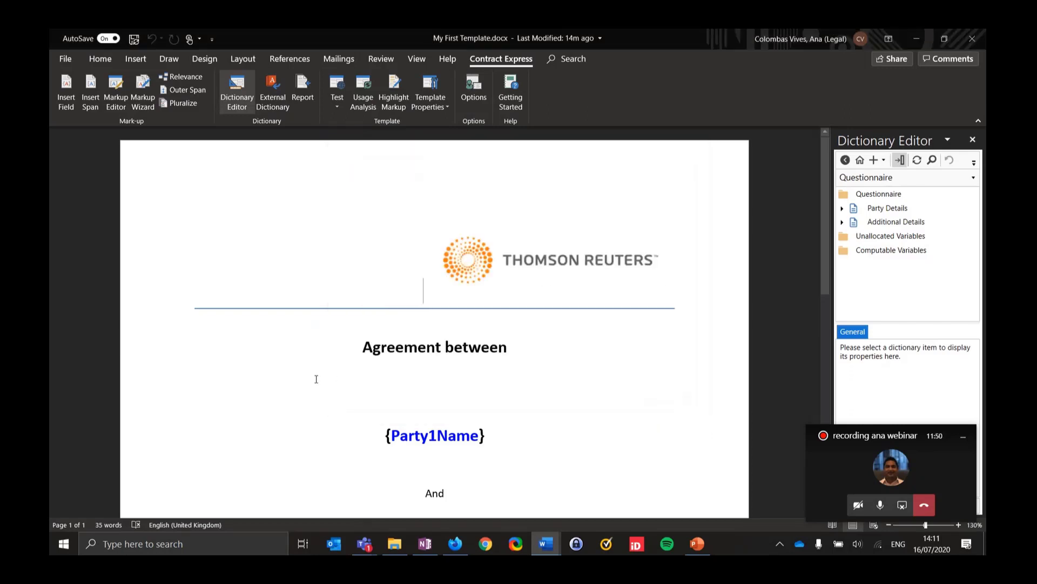
scroll(375, 368, down, 4)
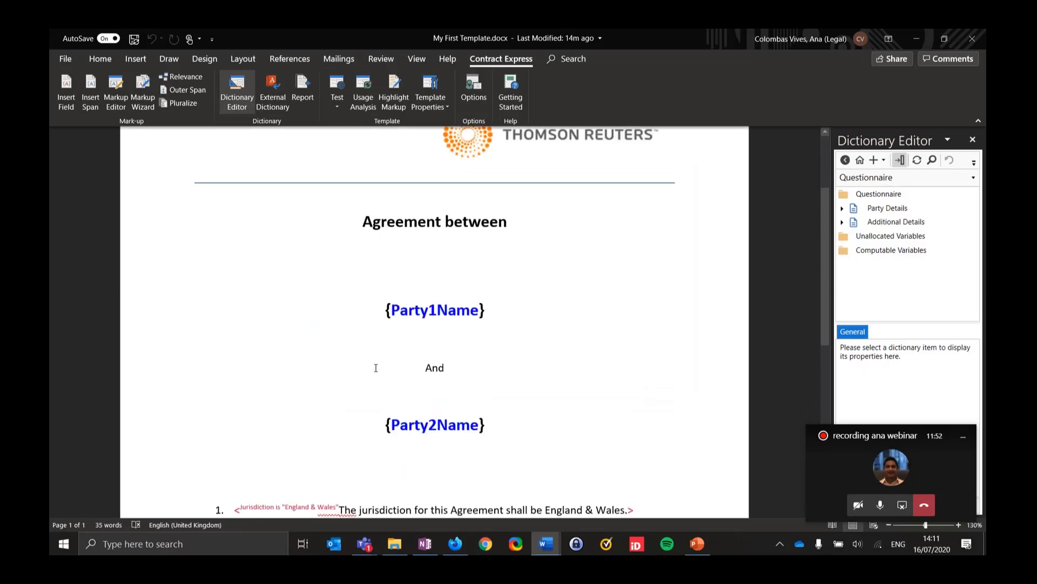
scroll(409, 316, up, 4)
scroll(408, 316, down, 9)
scroll(408, 316, up, 6)
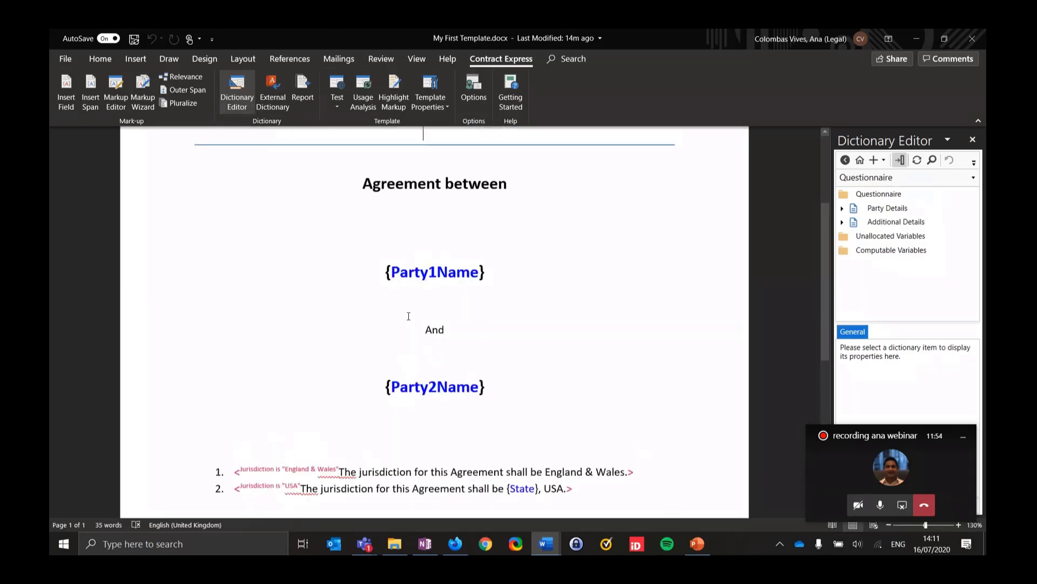
scroll(408, 316, down, 3)
scroll(409, 316, up, 6)
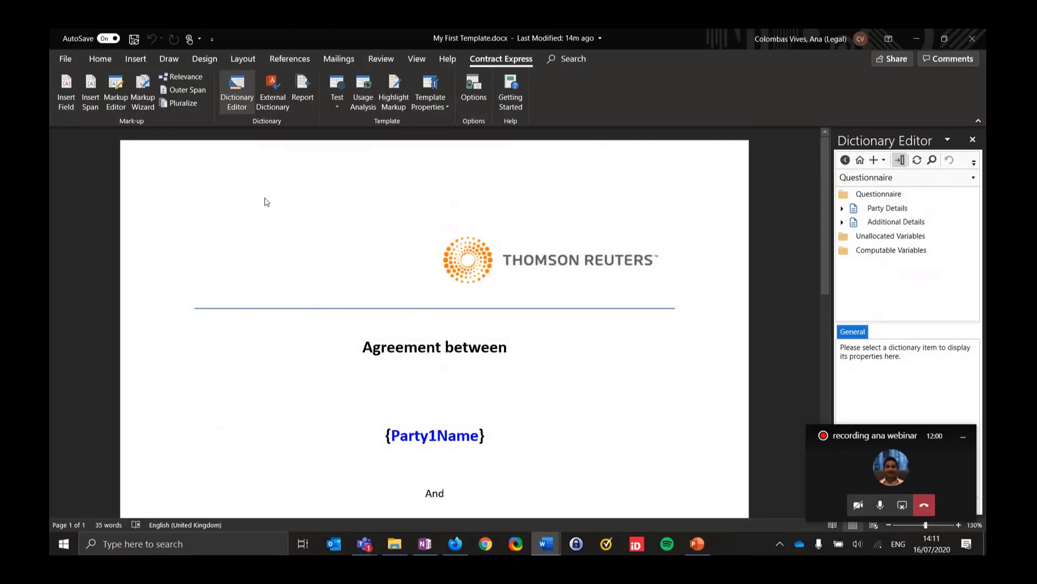
Create a new blank Word document, Document1, with the Contract Express ribbon showing.
click(65, 58)
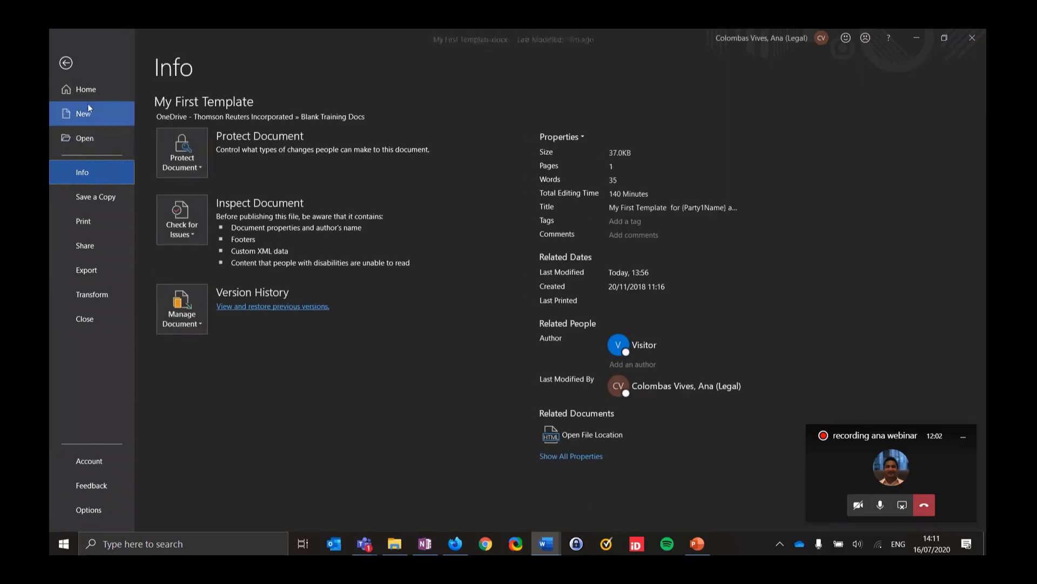
click(83, 112)
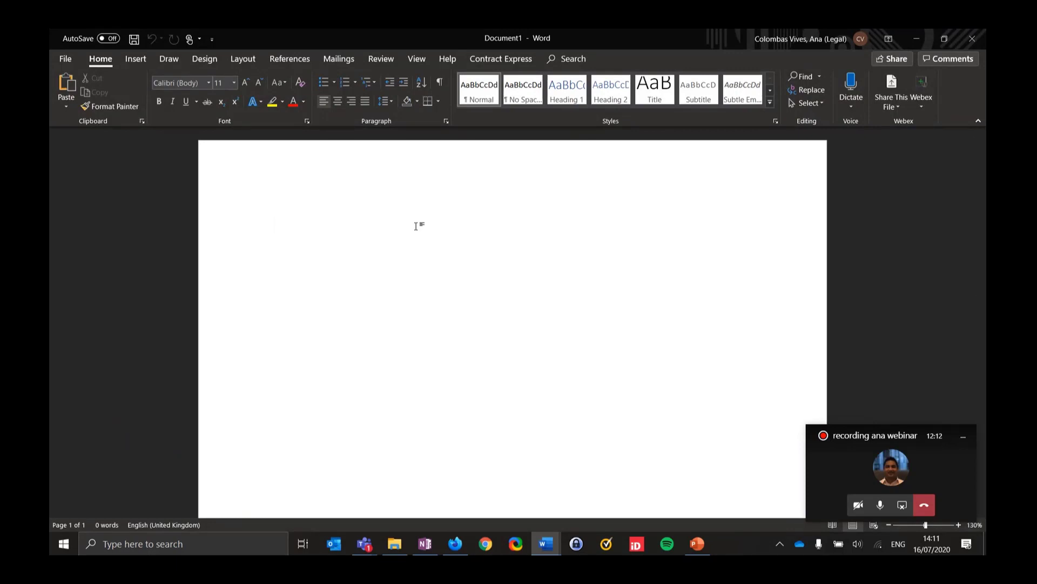
click(478, 61)
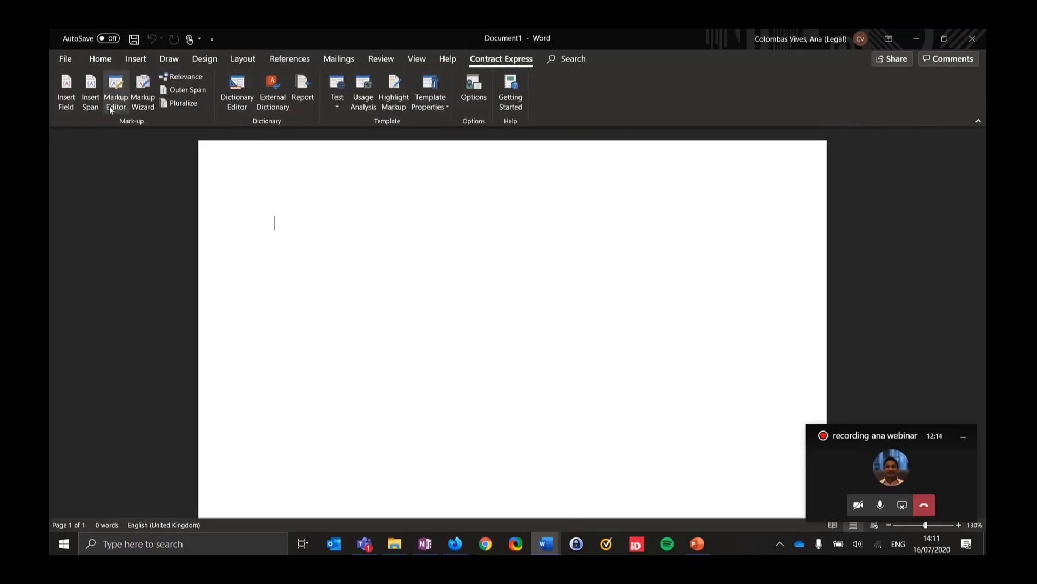
Attach My First Template.docx from Blank Training Docs as an external dictionary.
click(273, 106)
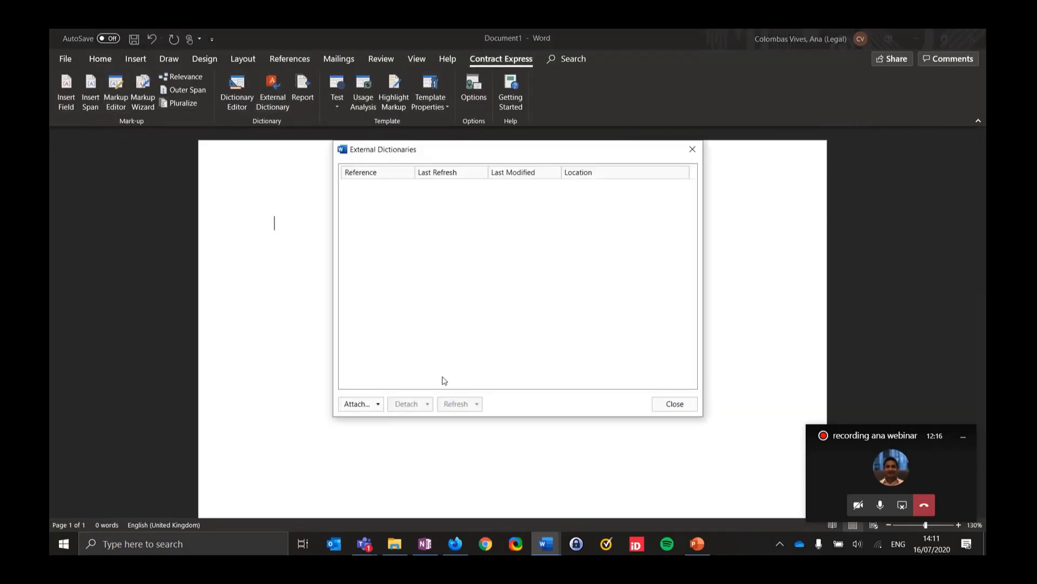
click(382, 410)
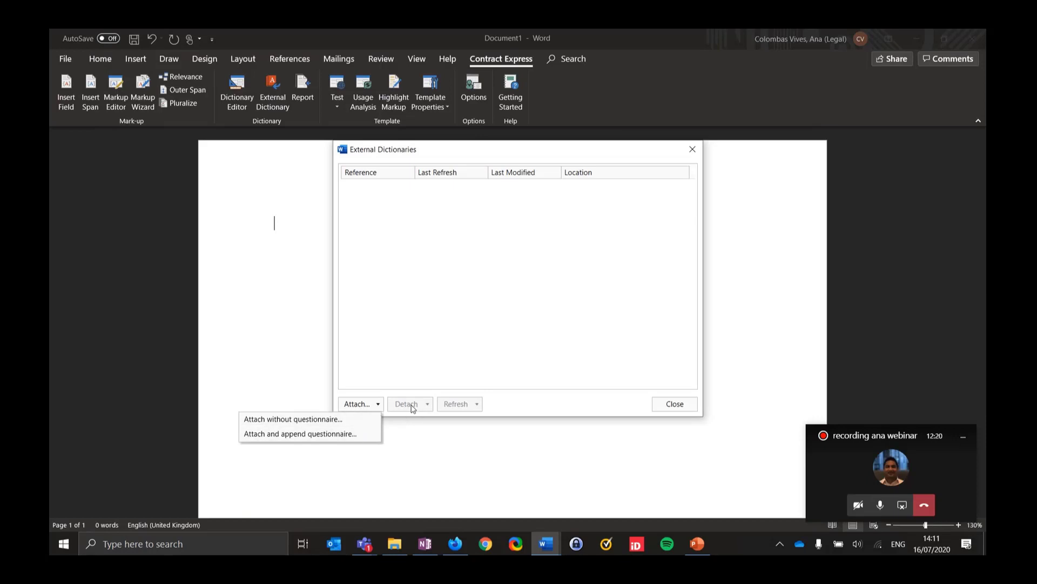
click(314, 424)
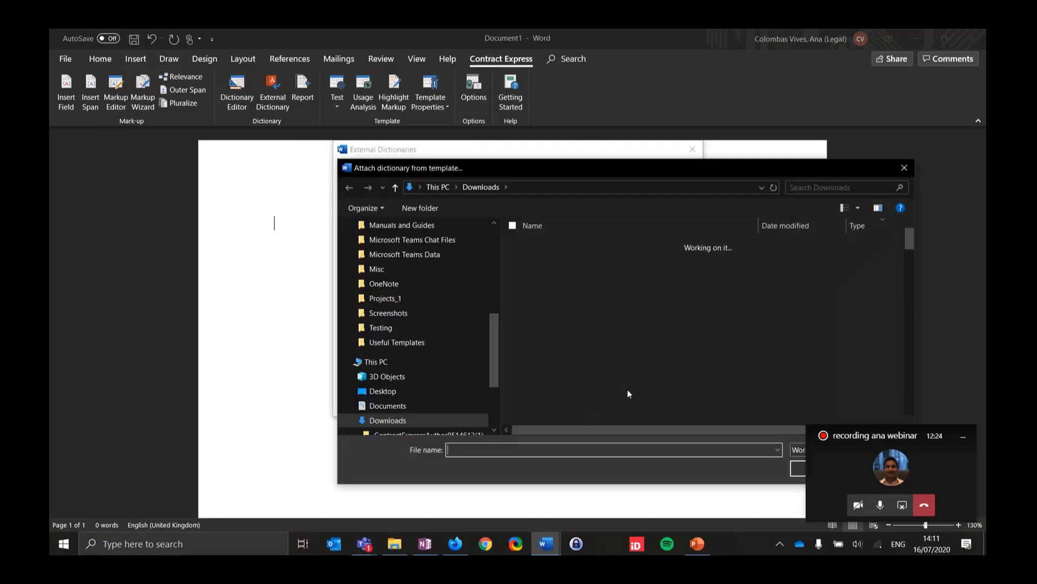
scroll(418, 243, up, 5)
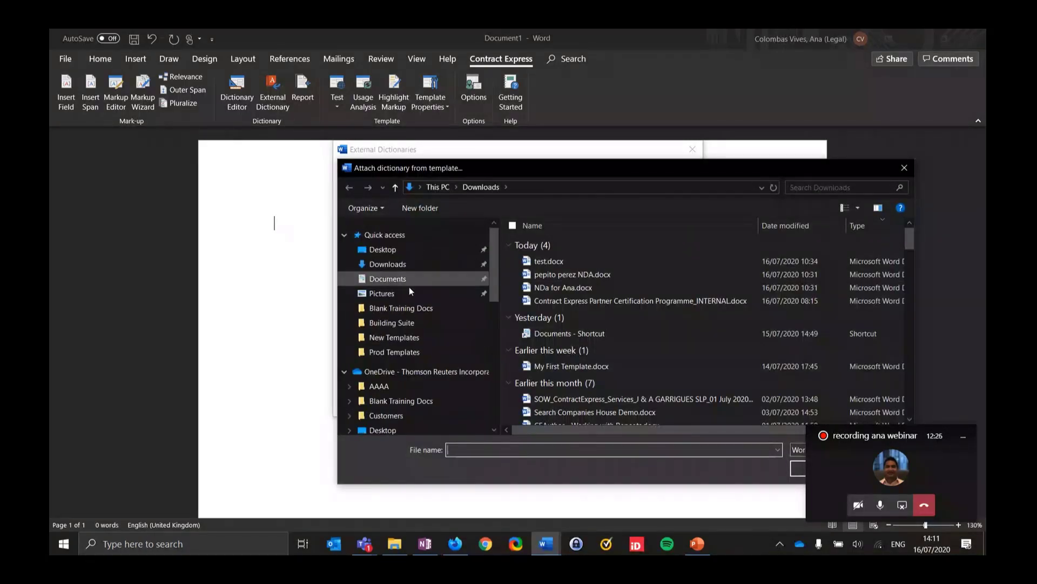
click(402, 400)
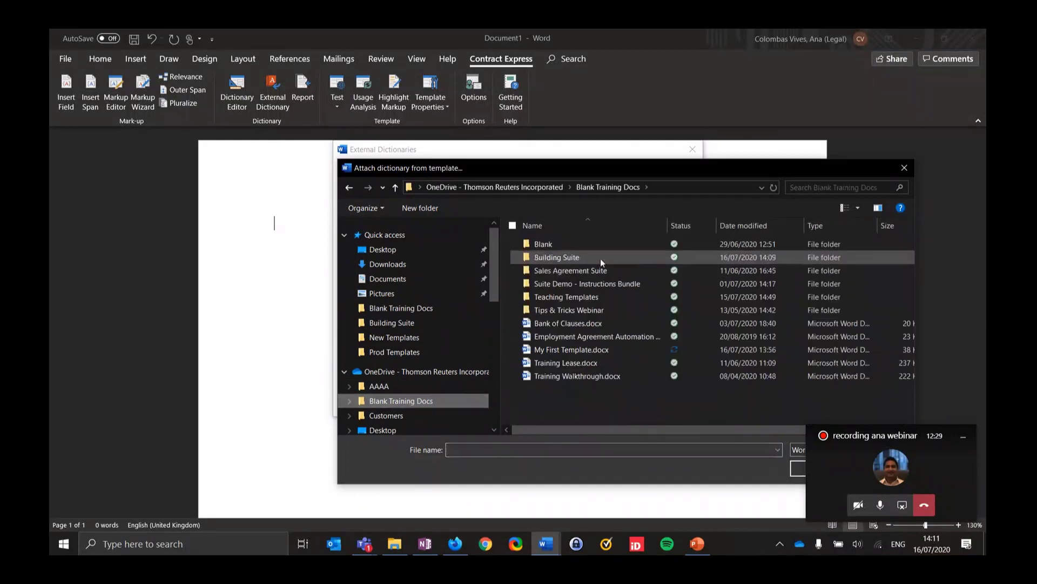
double_click(563, 350)
Dismiss the file-in-use warning, close the open My First Template copy, and widen the Reference column.
click(618, 296)
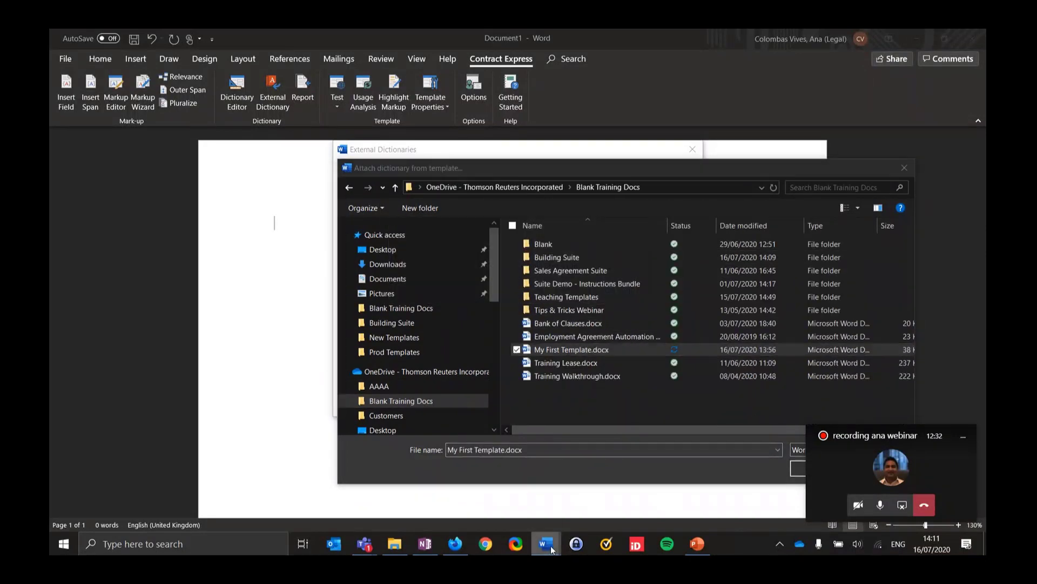
mouse_move(547, 542)
click(599, 453)
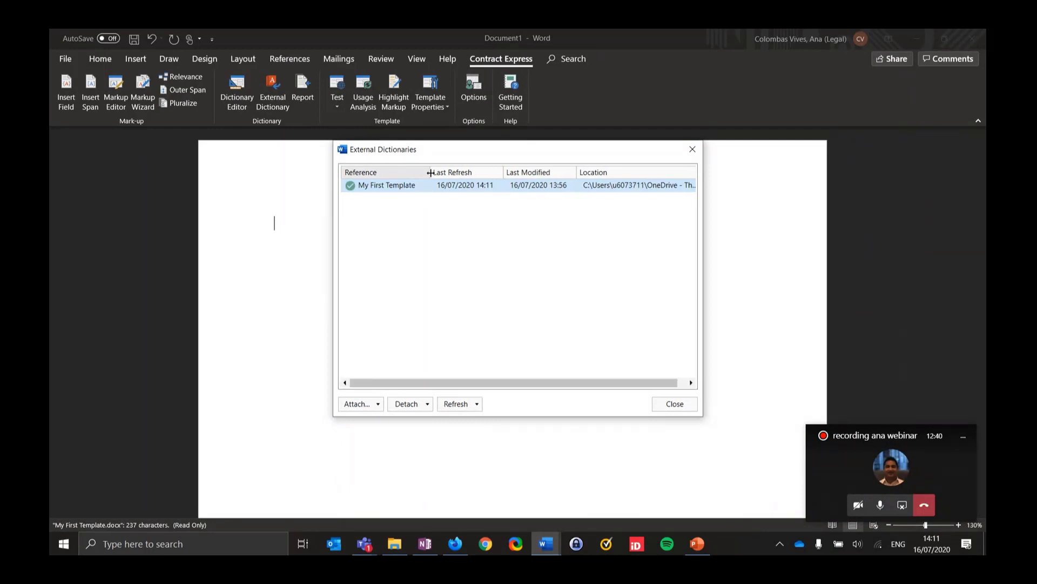
drag(415, 170, 431, 171)
drag(503, 170, 509, 171)
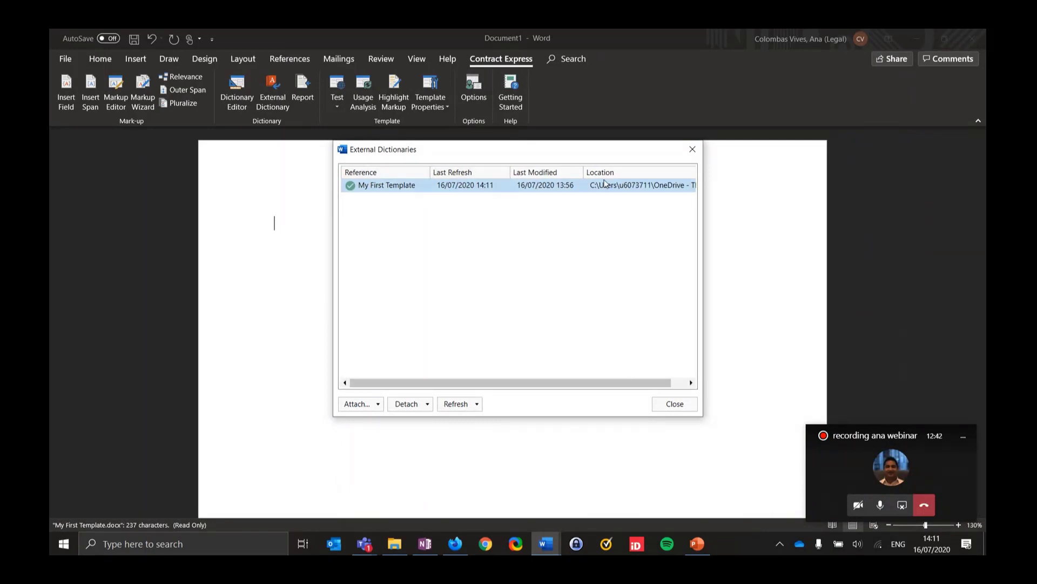
click(675, 406)
In the Dictionary Editor, show all variables and inspect Jurisdiction's selection list.
click(248, 86)
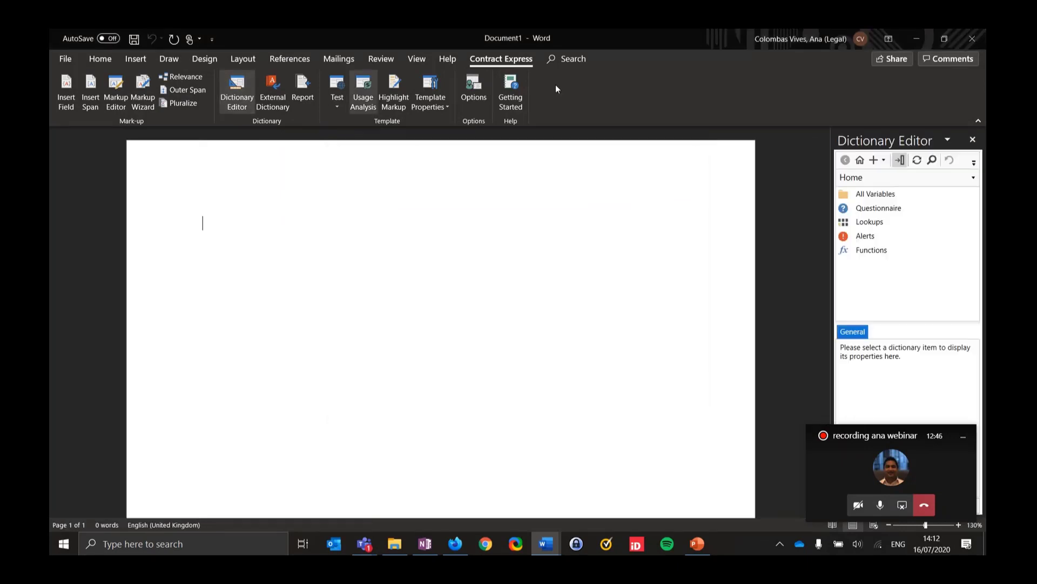
double_click(865, 194)
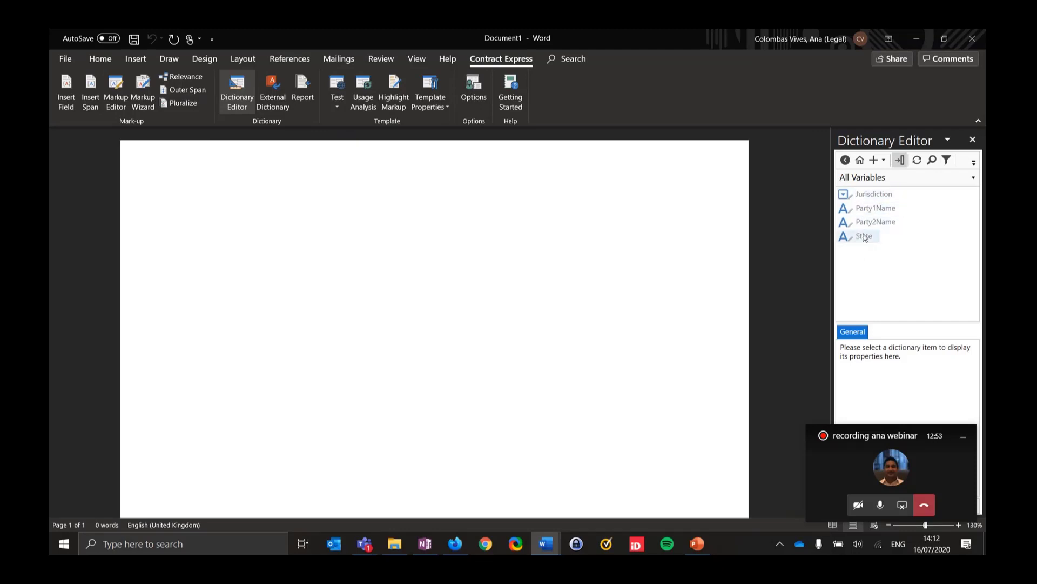
click(871, 194)
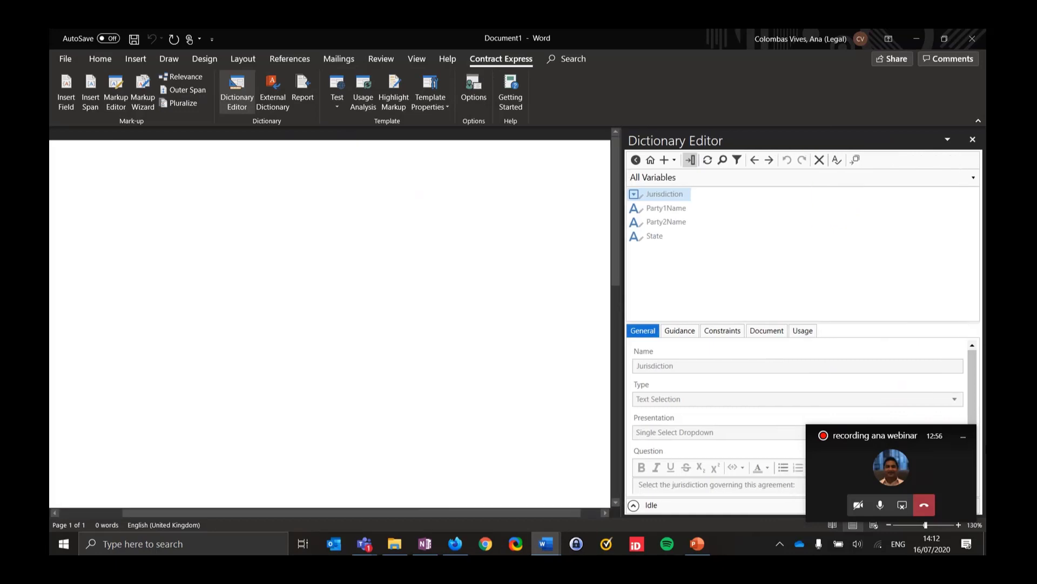
click(963, 437)
drag(819, 327, 816, 243)
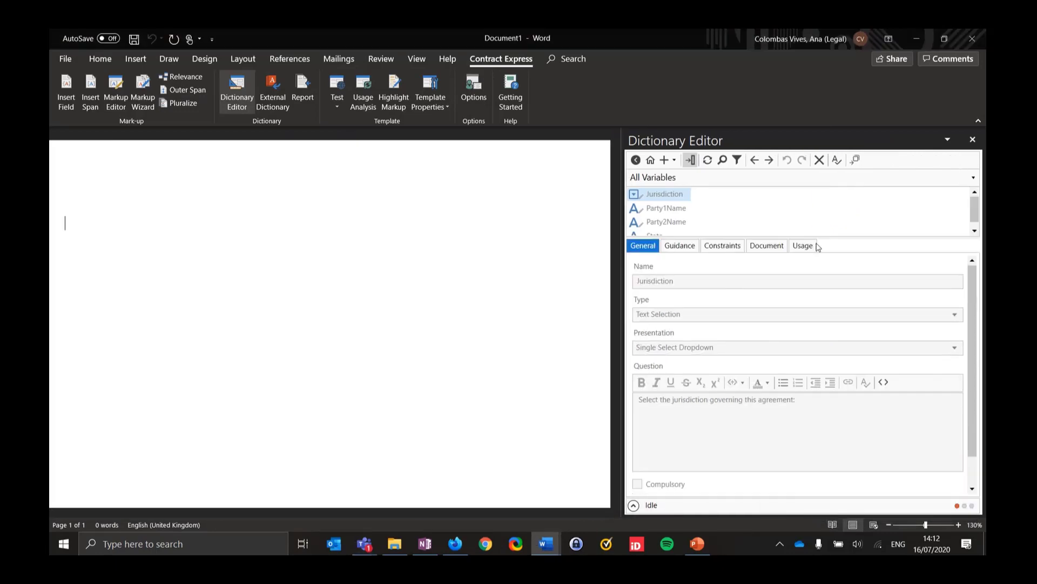
double_click(656, 281)
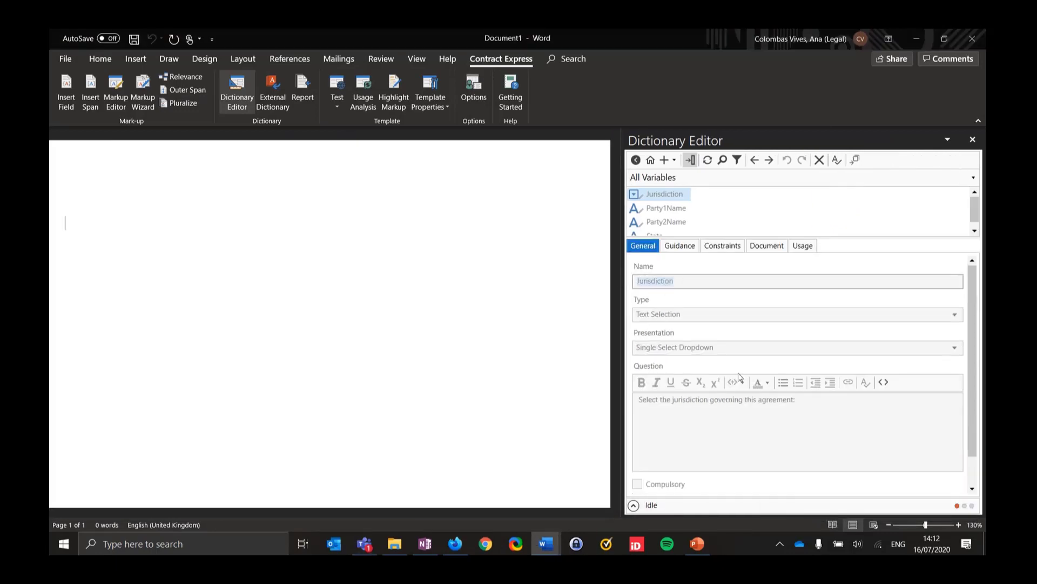
click(722, 246)
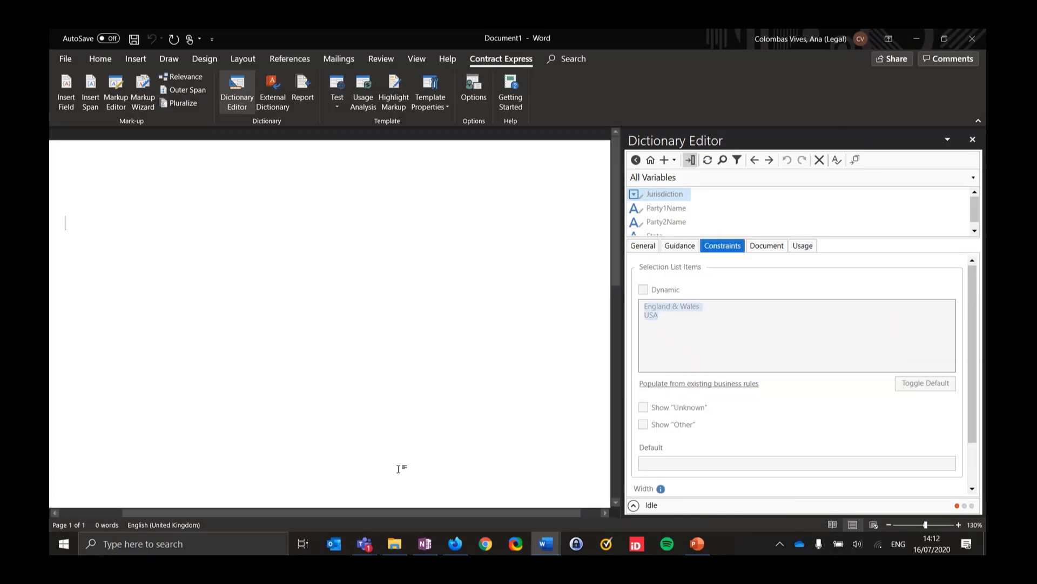
Open My First Template.docx from the Blank Training Docs folder in File Explorer.
mouse_move(544, 551)
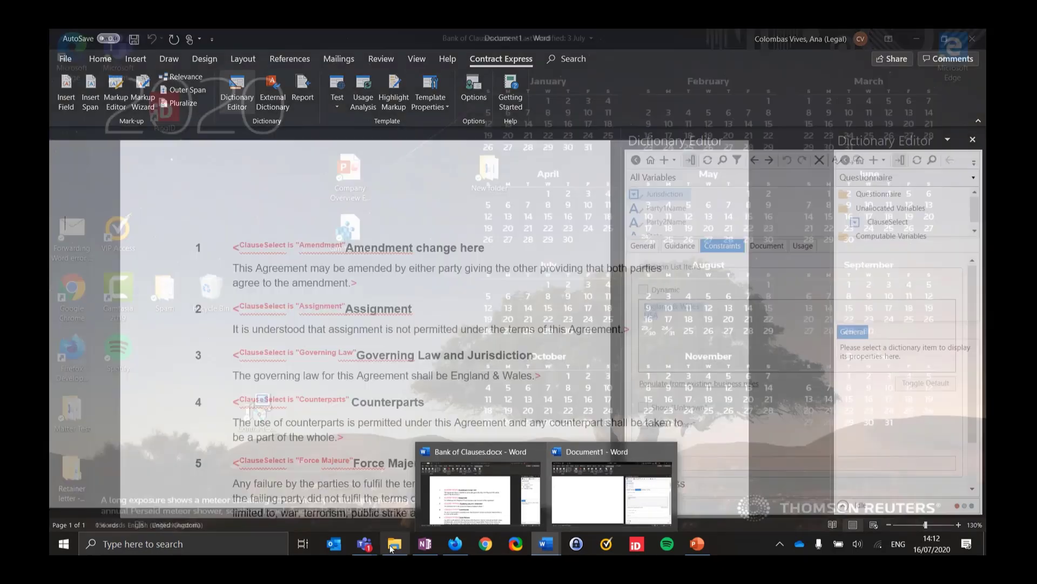
click(392, 546)
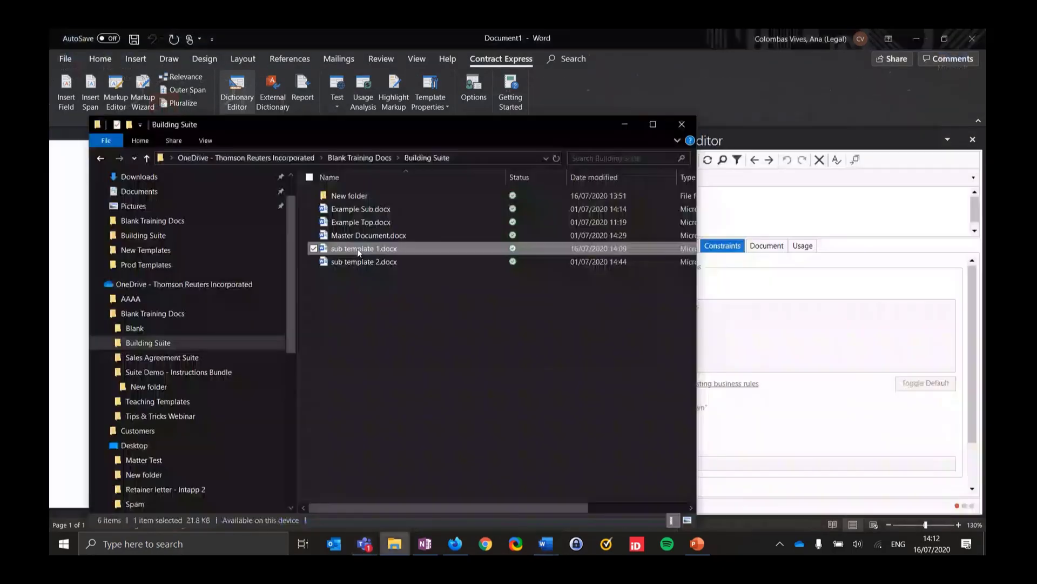
click(152, 313)
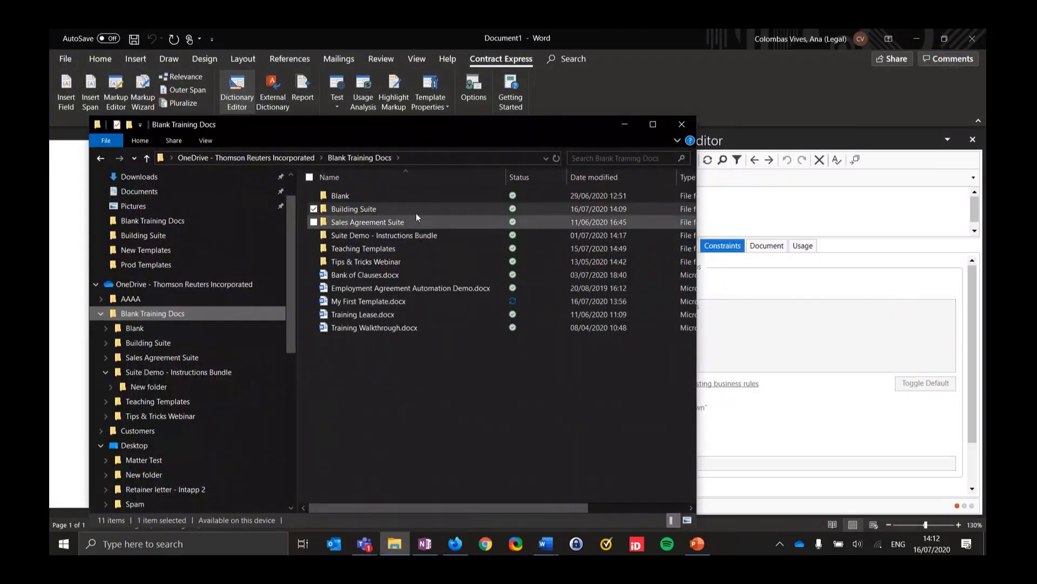
double_click(361, 304)
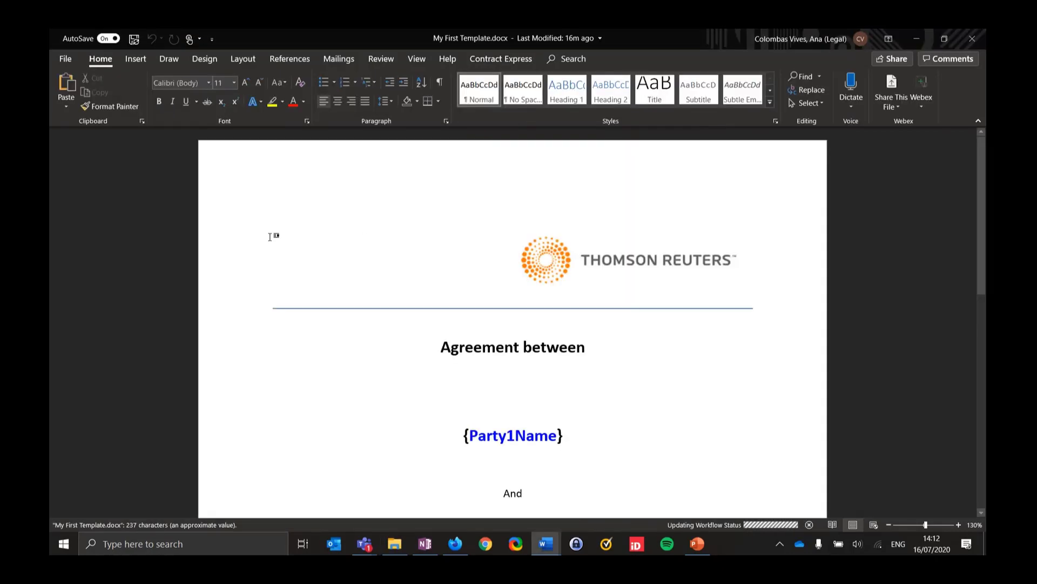
In My First Template's Dictionary Editor, open the Jurisdiction variable's selection list under Additional Details.
click(502, 58)
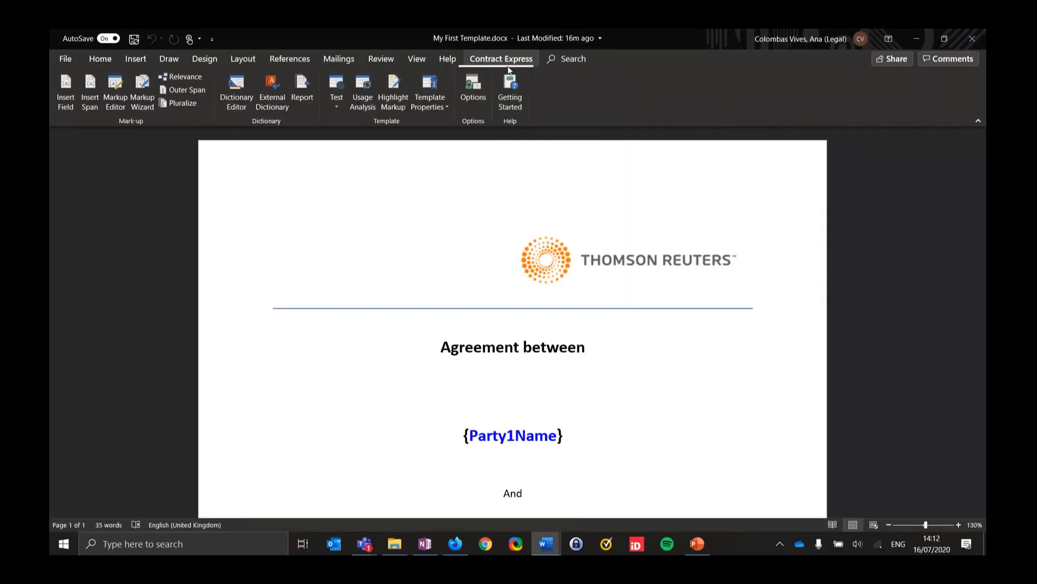
click(237, 92)
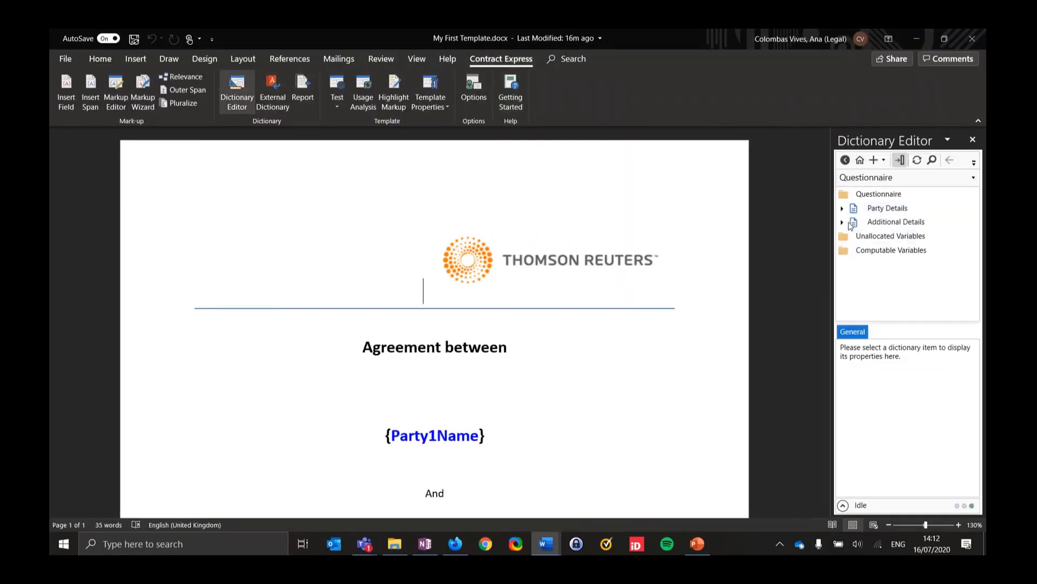
double_click(876, 222)
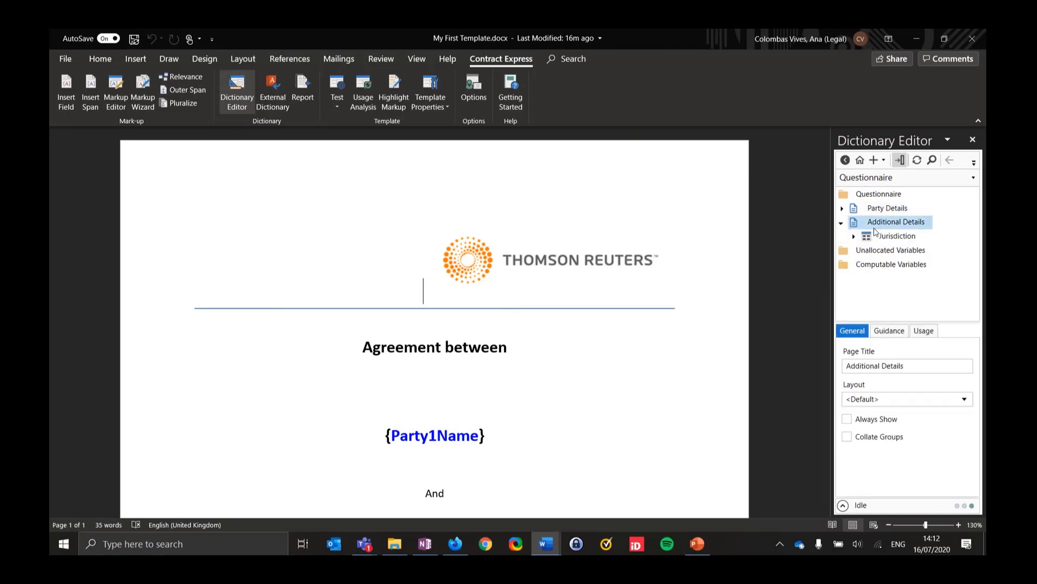
double_click(877, 238)
click(898, 250)
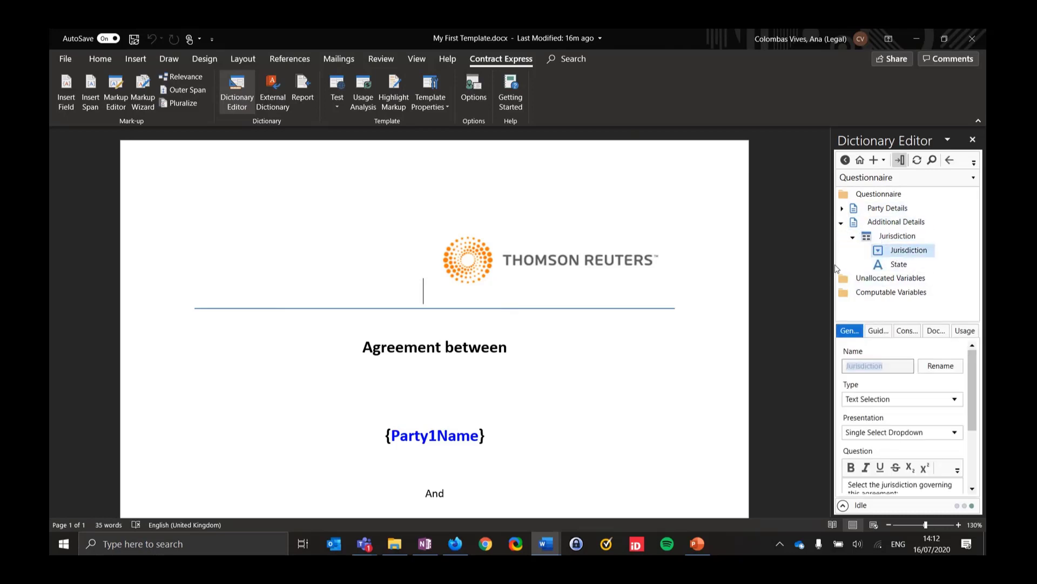
drag(830, 266, 712, 266)
click(813, 331)
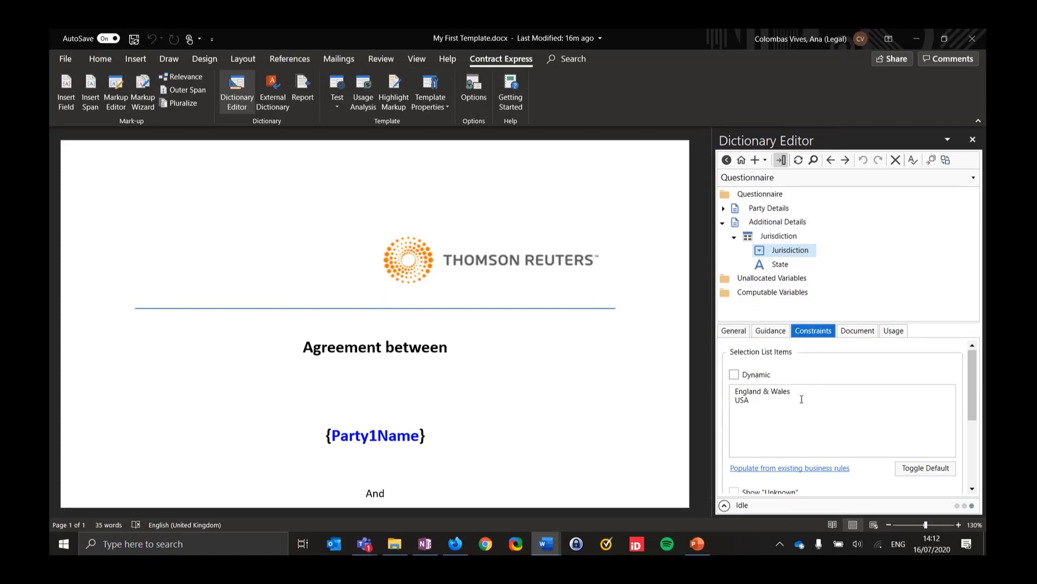
Add Spain as a new Jurisdiction option after USA, then switch to Document1.
click(874, 408)
key(Return)
text(Spain)
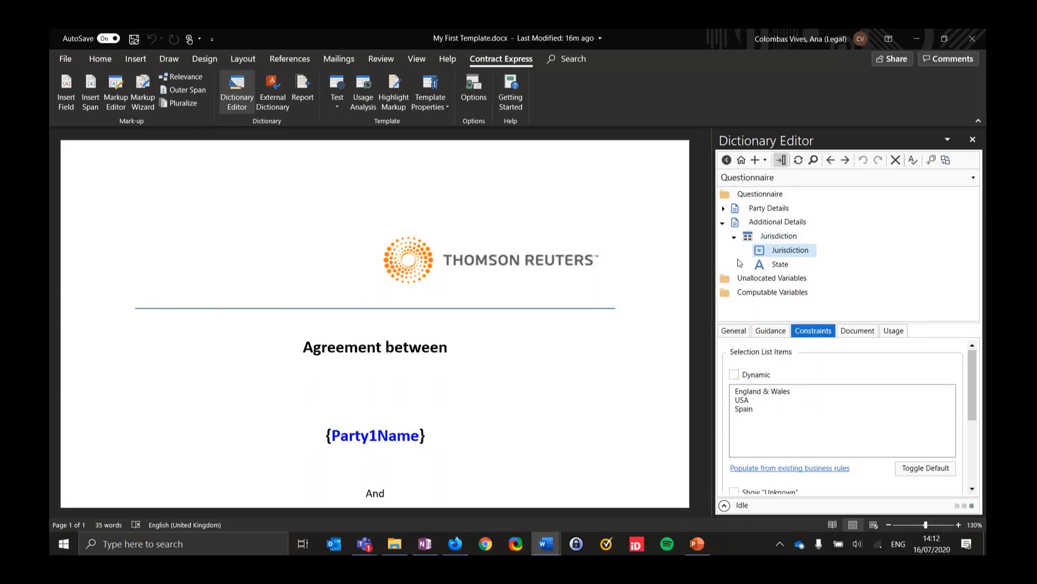
click(656, 298)
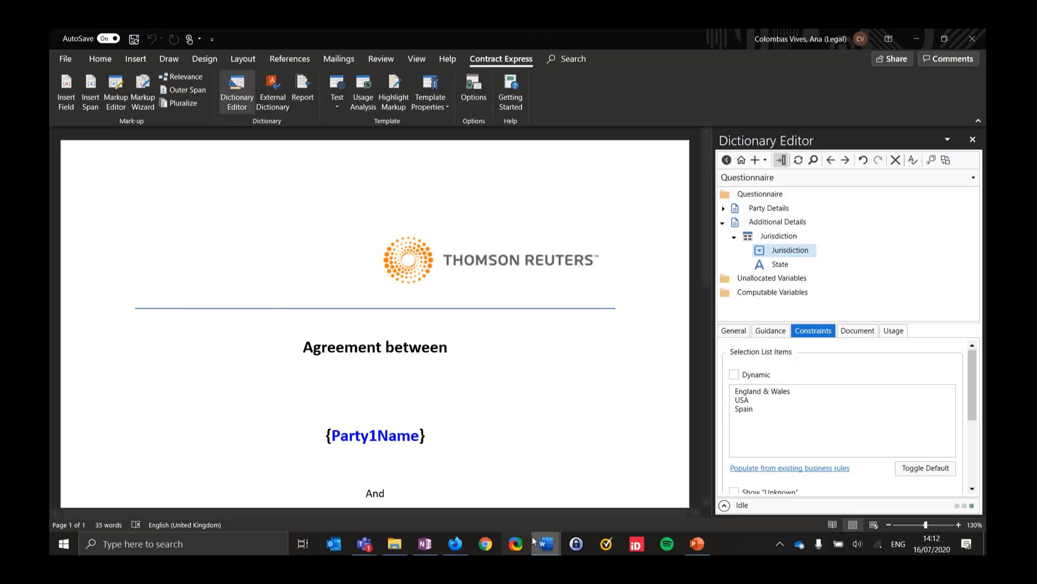
mouse_move(545, 544)
click(579, 466)
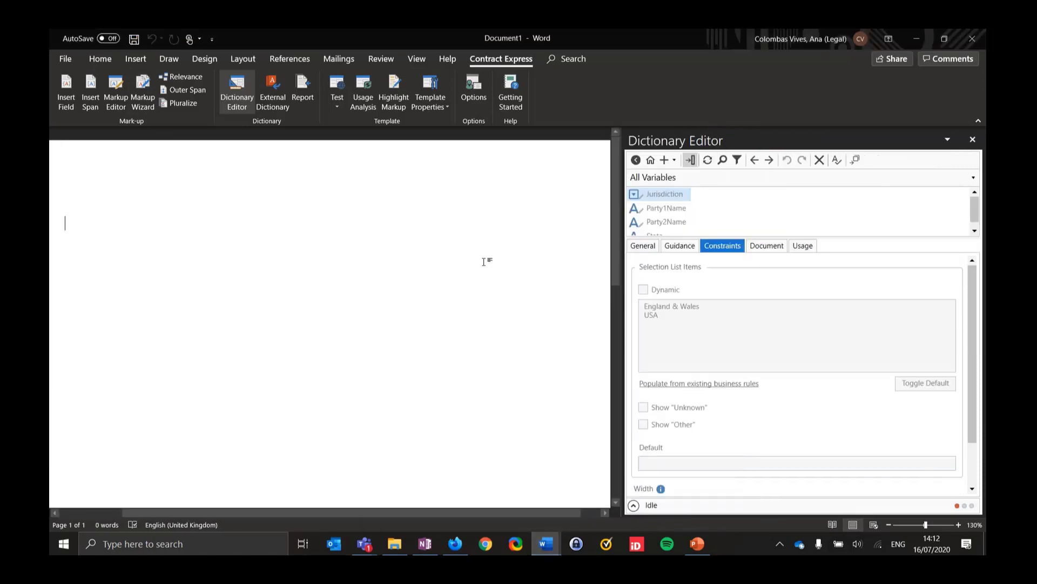
Refresh Document1's My First Template dictionary, overwriting local definitions, and select Jurisdiction.
click(273, 92)
click(354, 186)
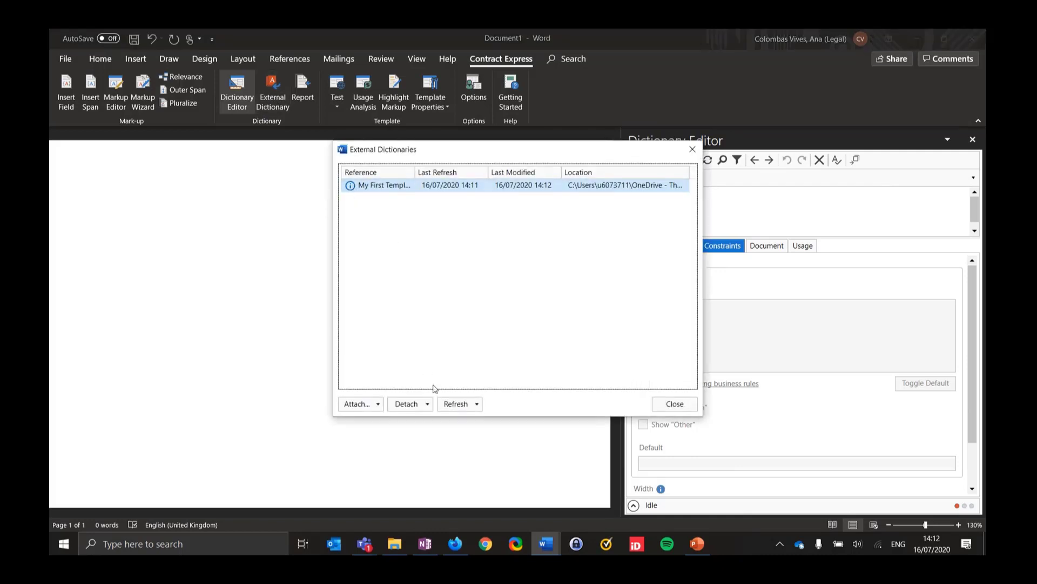
click(476, 403)
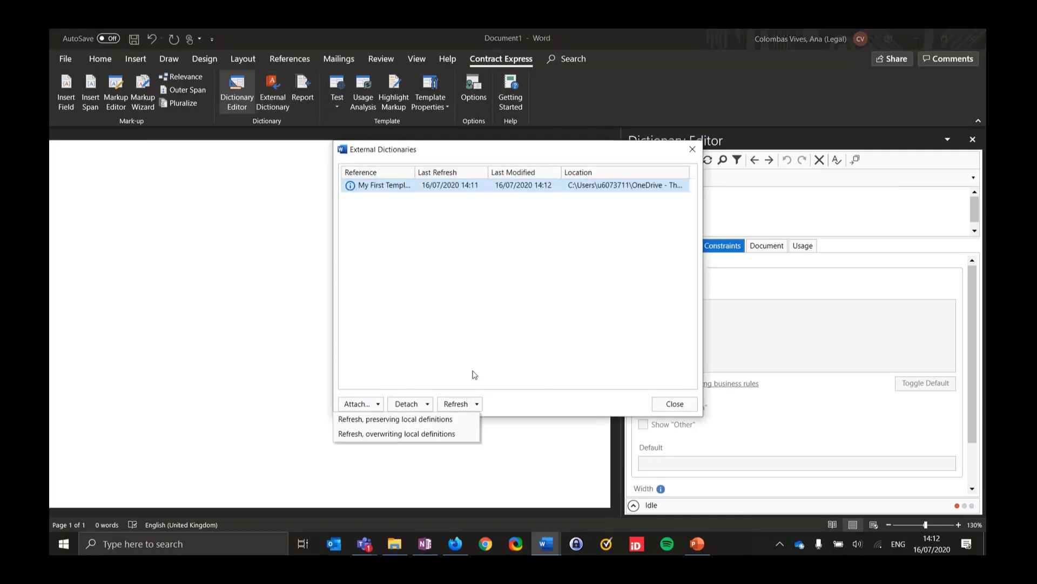
click(432, 433)
click(682, 405)
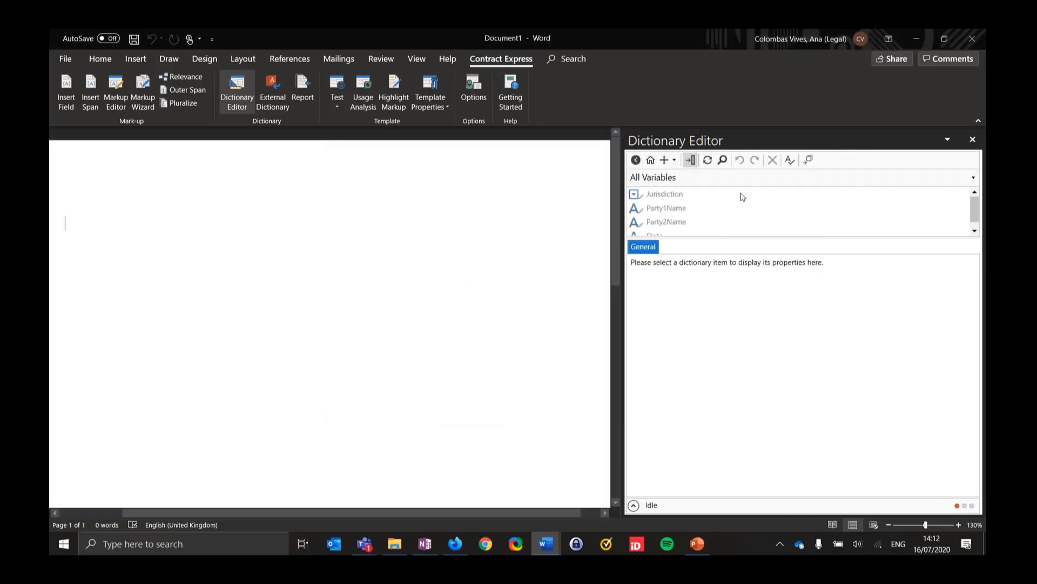
click(664, 194)
Verify Spain now appears in Document1's Jurisdiction options, then reopen the External Dictionaries list.
double_click(655, 324)
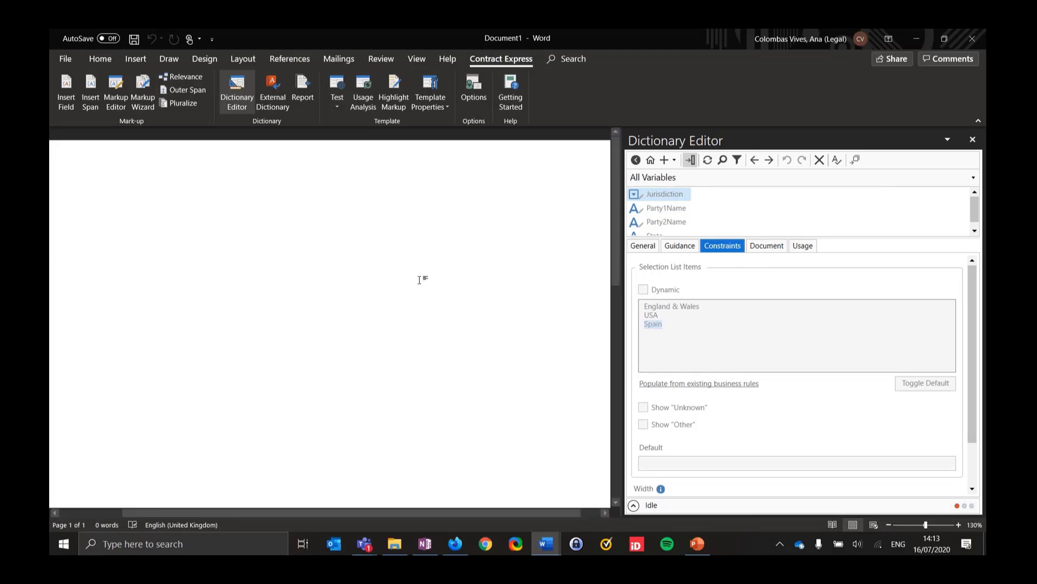
scroll(395, 338, down, 2)
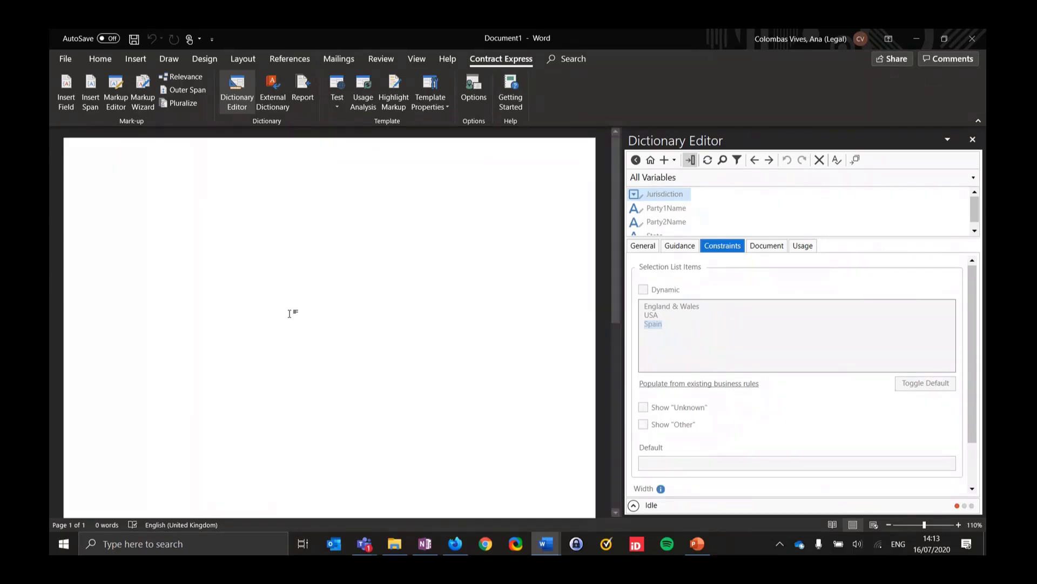
click(646, 247)
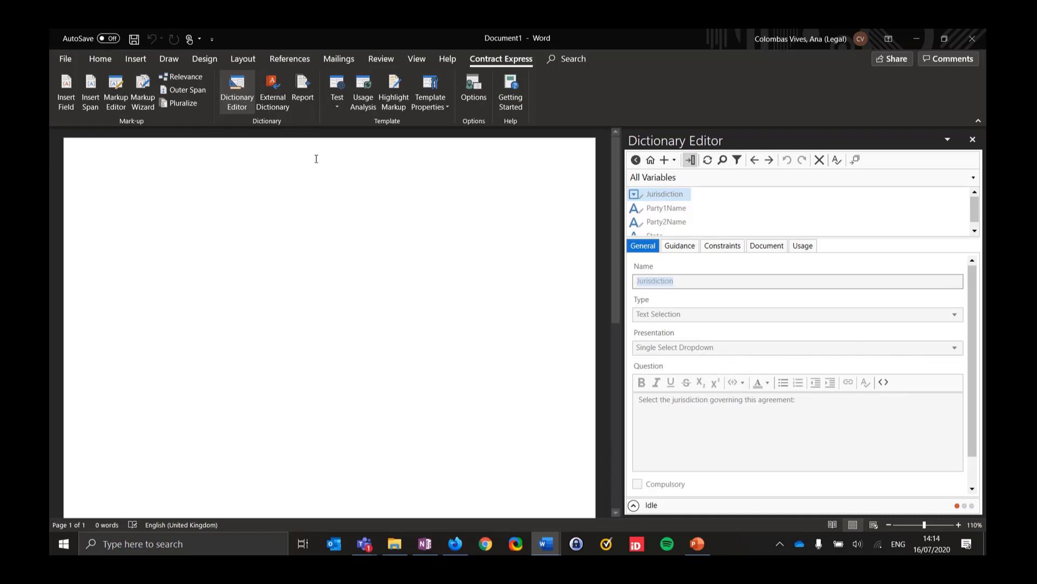
click(268, 91)
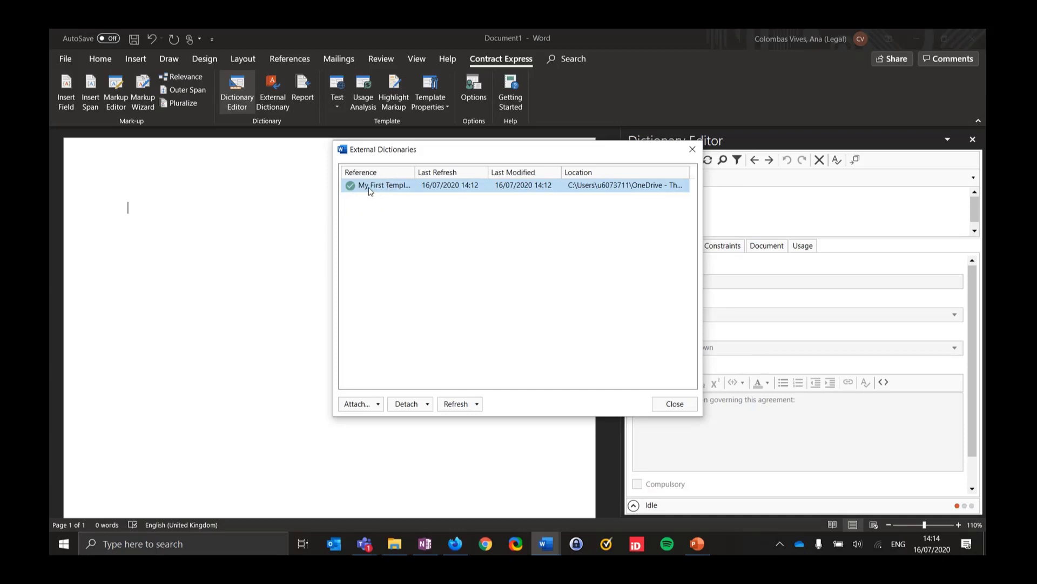
Detach My First Template's dictionary keeping local definitions, then enlarge the variables list to show State.
click(427, 405)
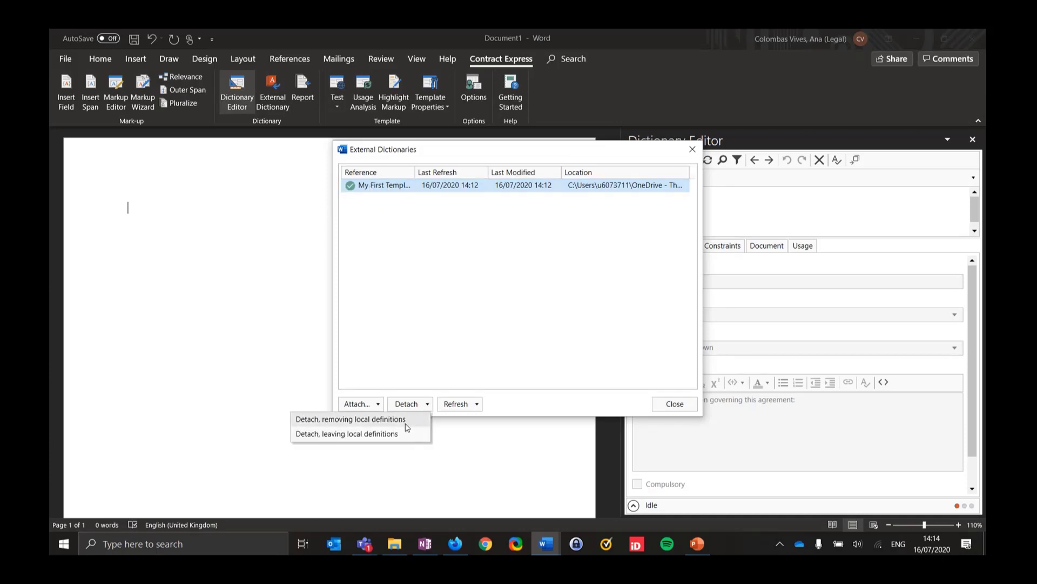
click(386, 438)
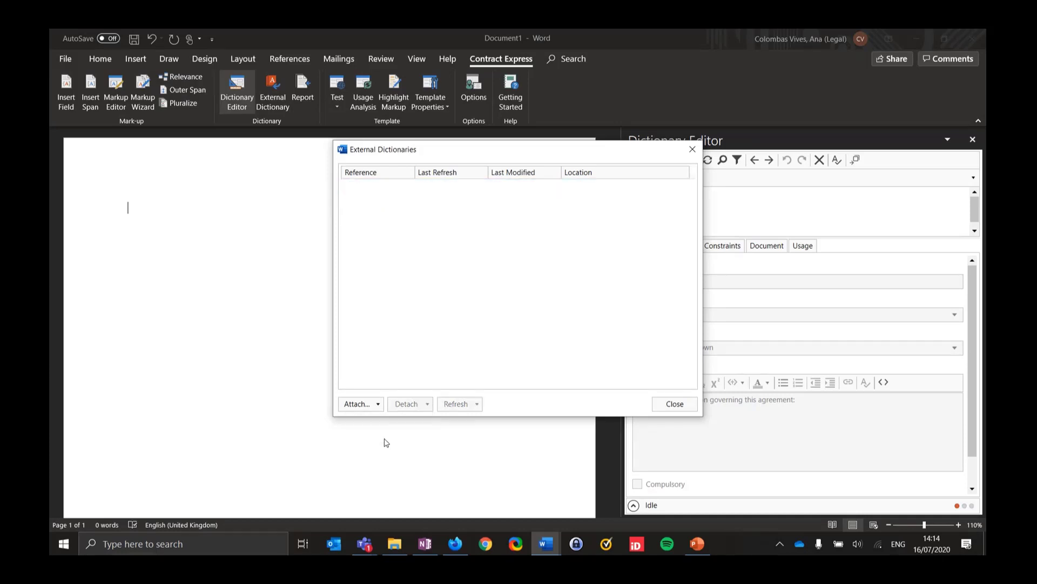
click(670, 405)
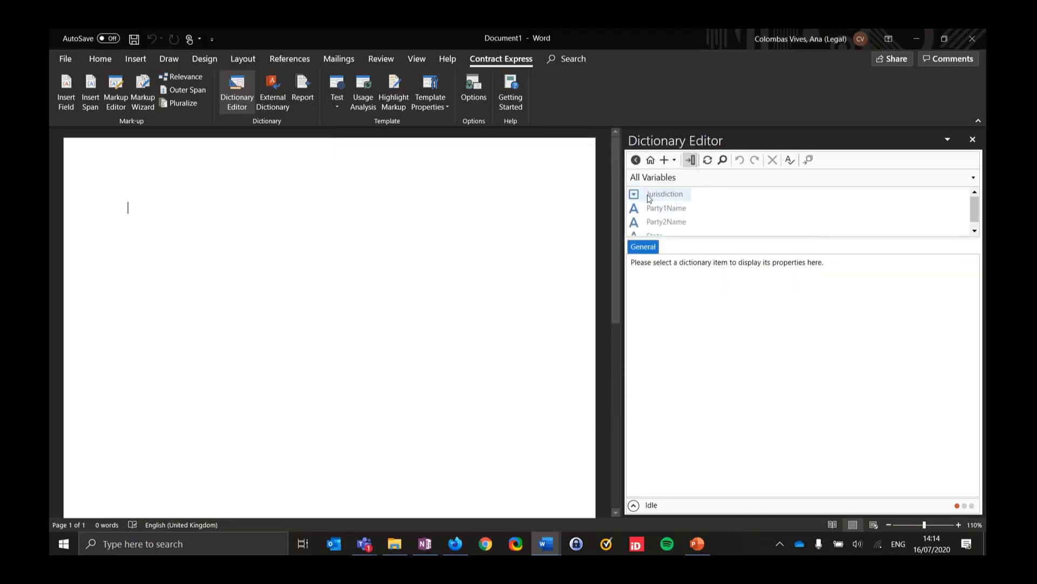
drag(686, 238, 669, 331)
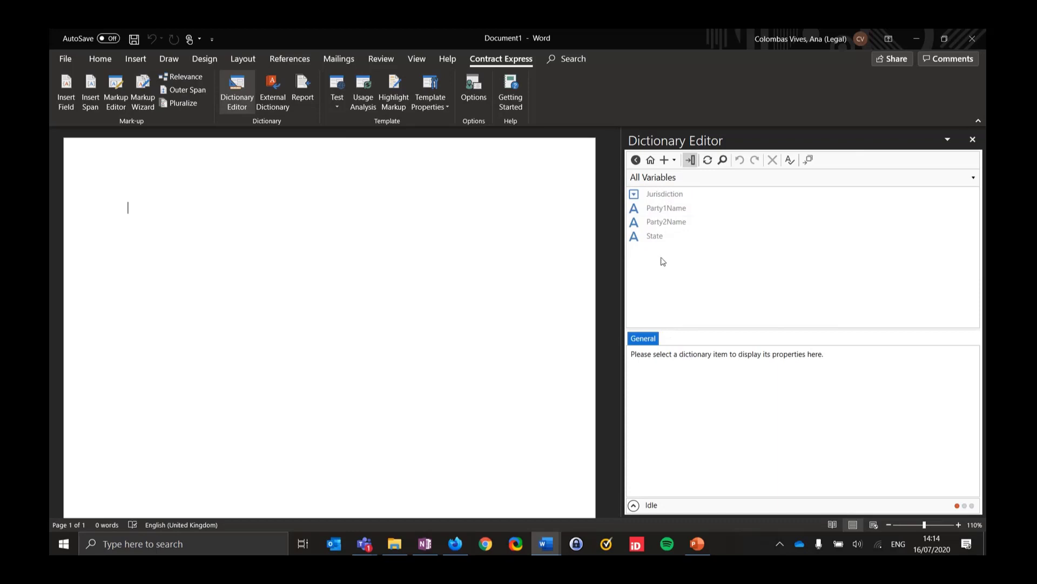
click(650, 199)
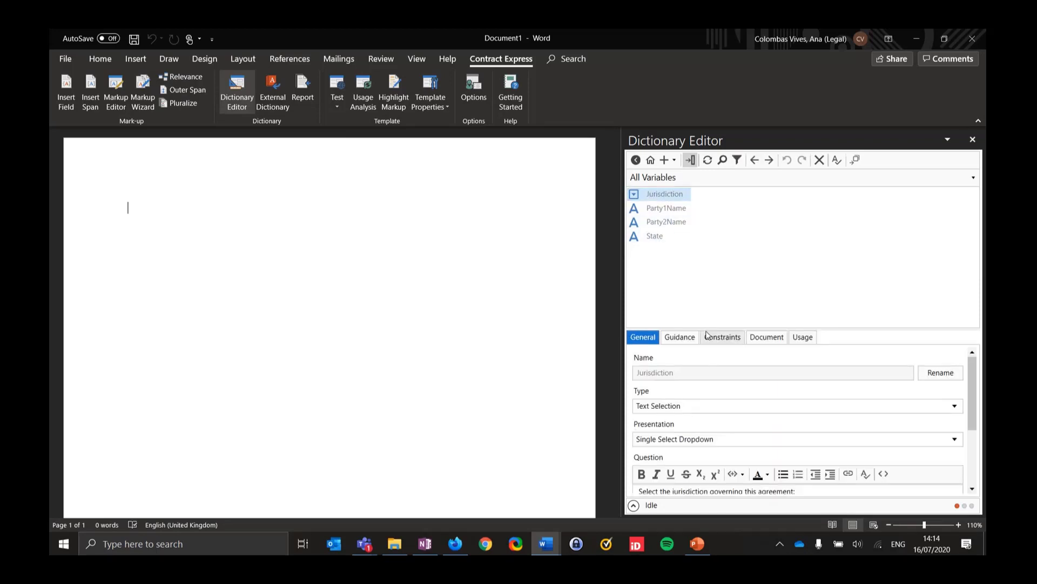
drag(706, 331, 708, 264)
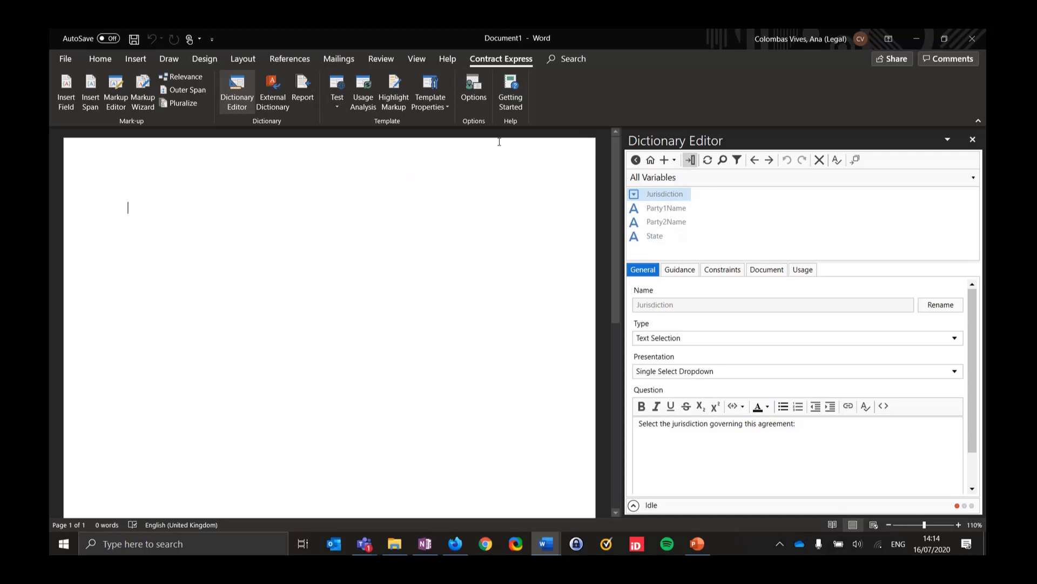
click(474, 82)
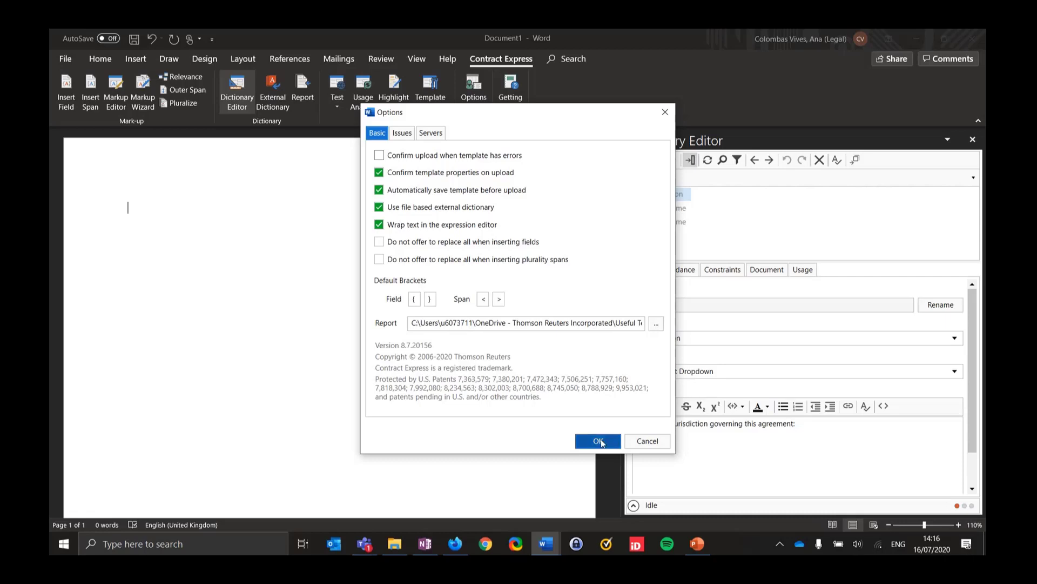
Close Contract Express Options without changes and start saving Document1.
click(647, 441)
click(339, 104)
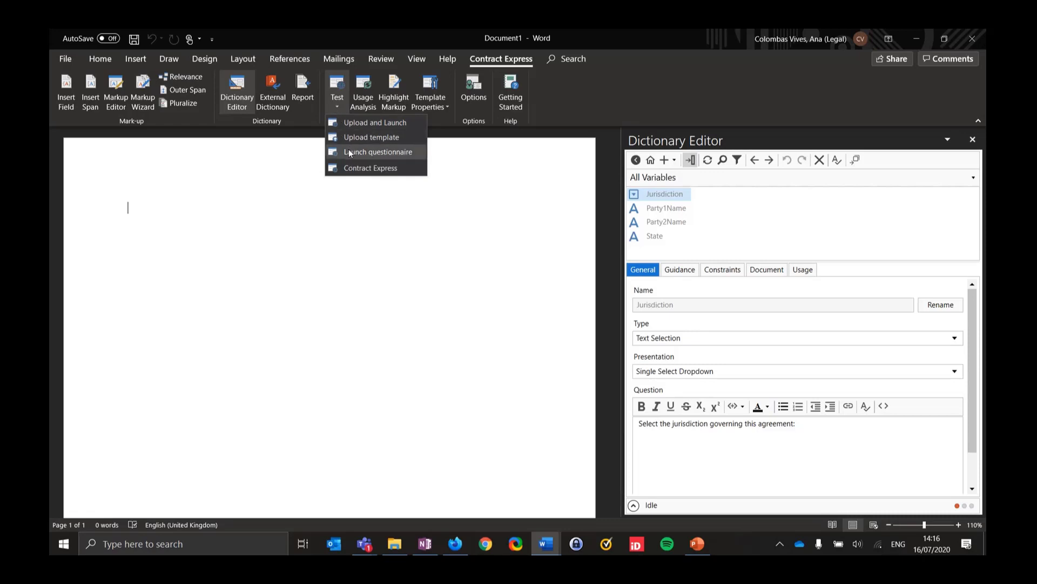
click(265, 279)
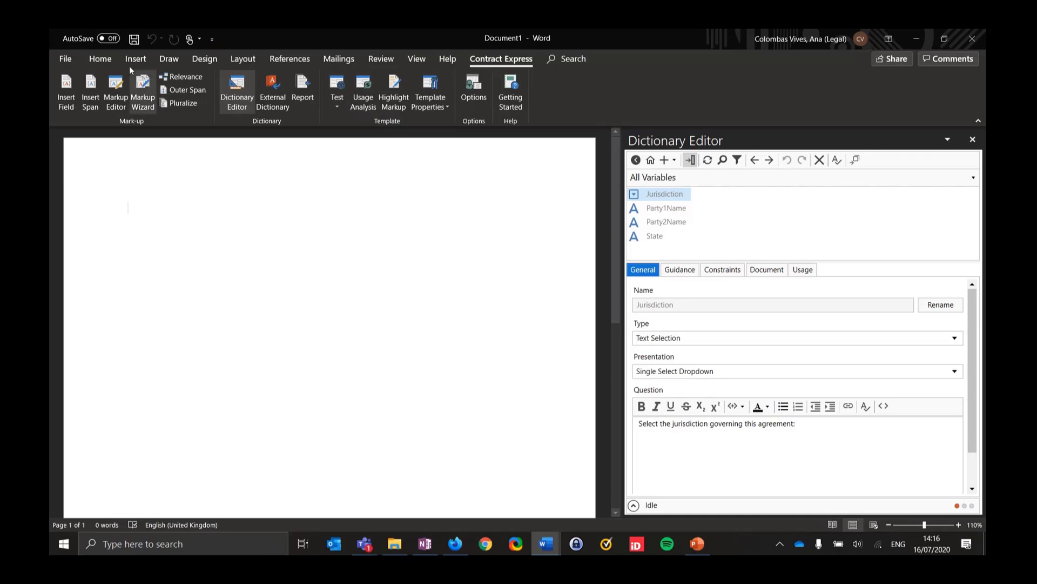
click(133, 40)
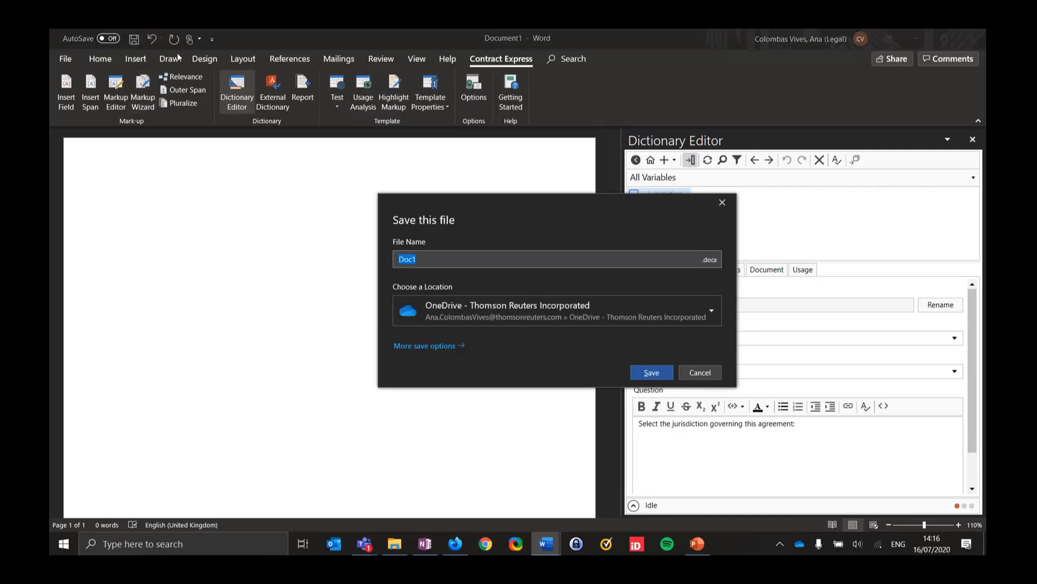
Cancel the Save this file prompt offering Doc1.docx, leaving Document1 unsaved.
click(697, 374)
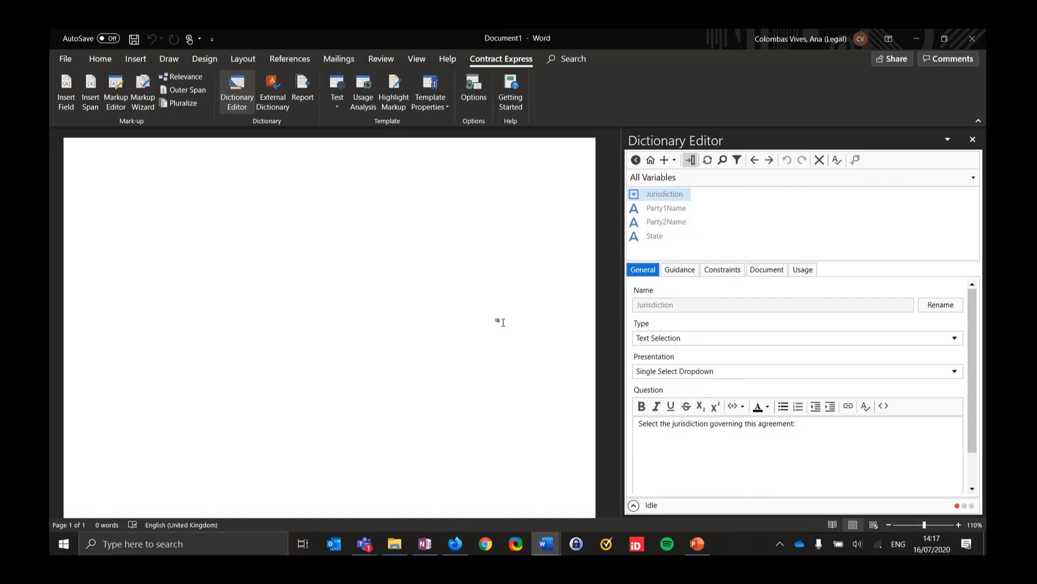
Open and close Contract Express Options, then open External Dictionaries and show the Attach choices.
click(474, 91)
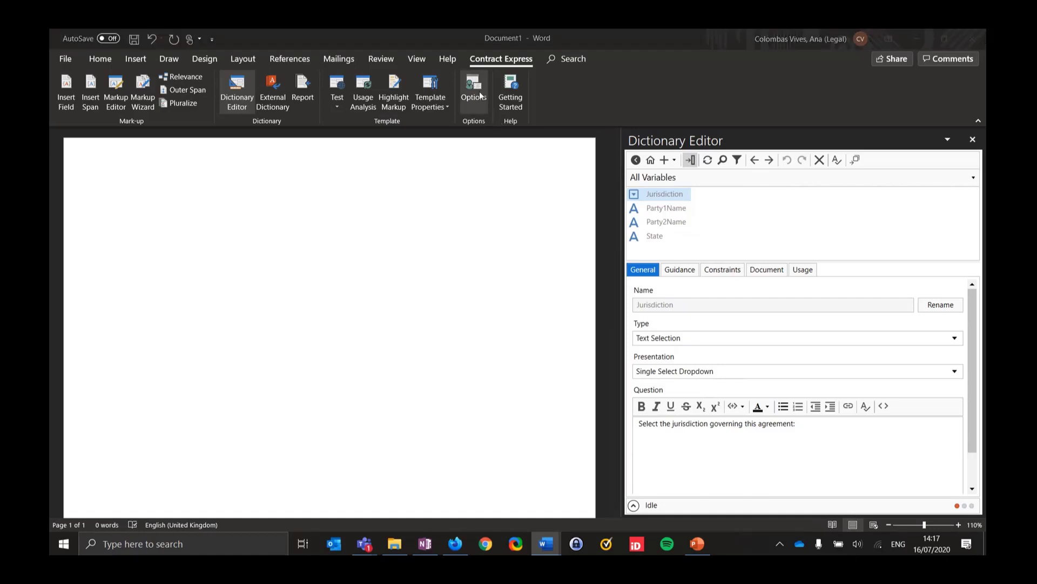
click(669, 111)
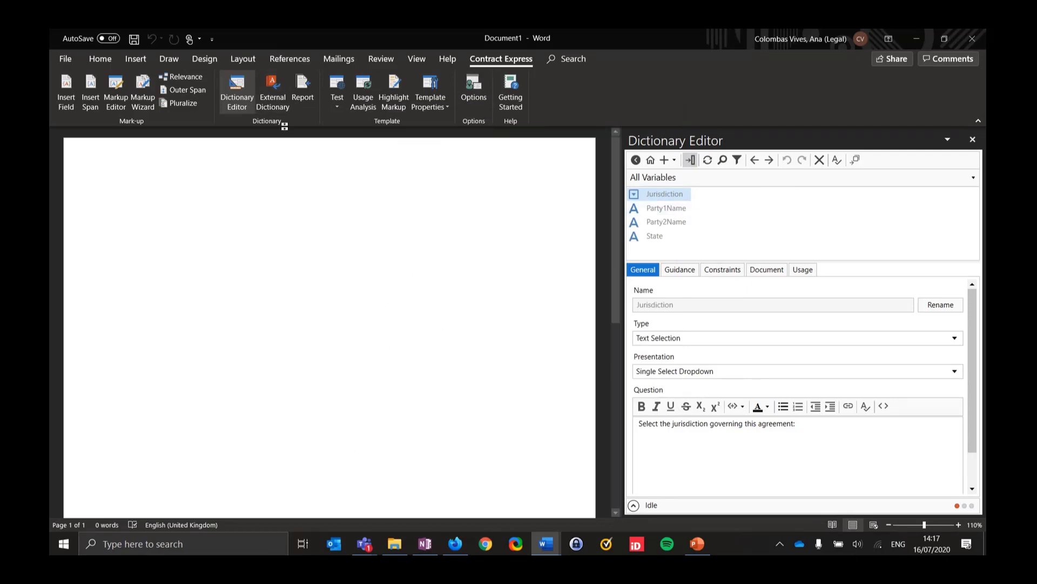
click(273, 92)
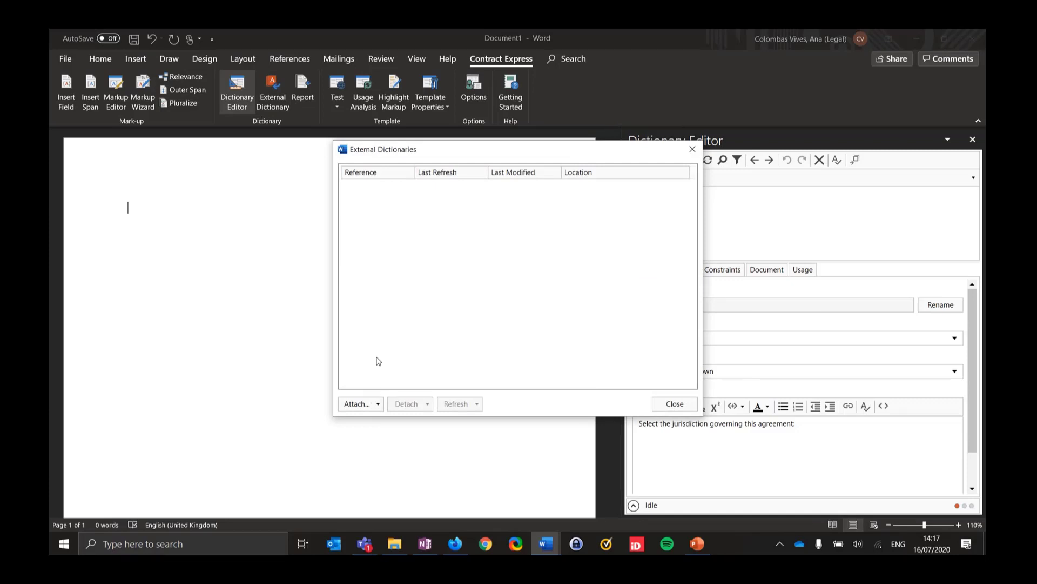
click(378, 405)
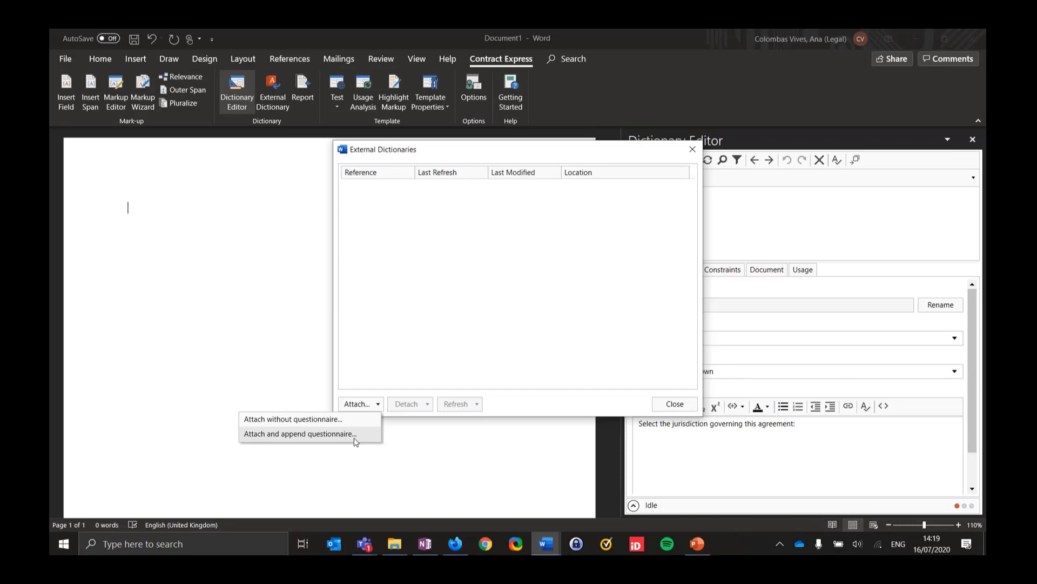
Try attaching My First Template.docx with questionnaire appended, then cancel after the file-in-use warning.
click(341, 432)
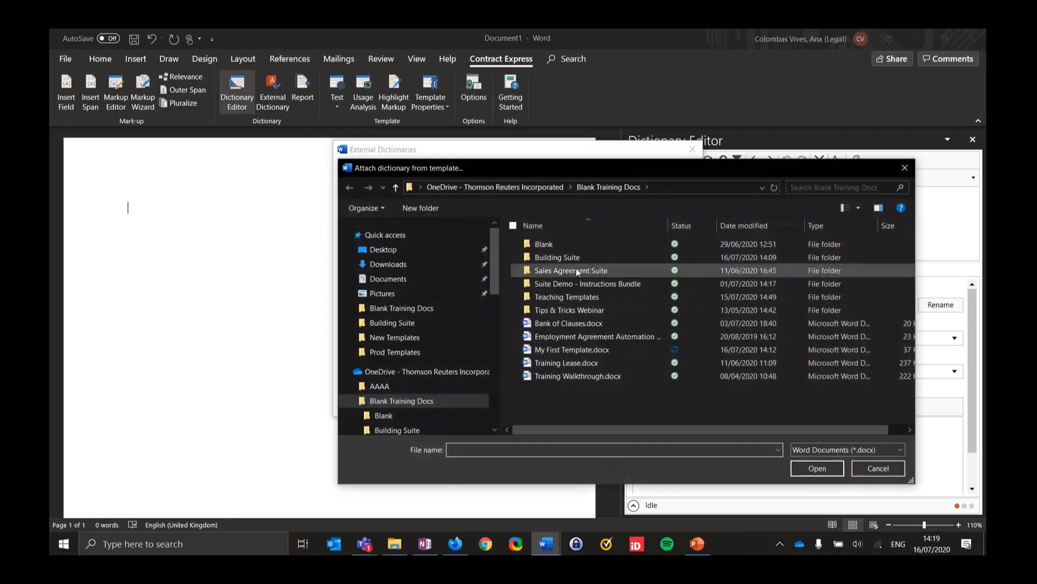
click(563, 349)
click(809, 468)
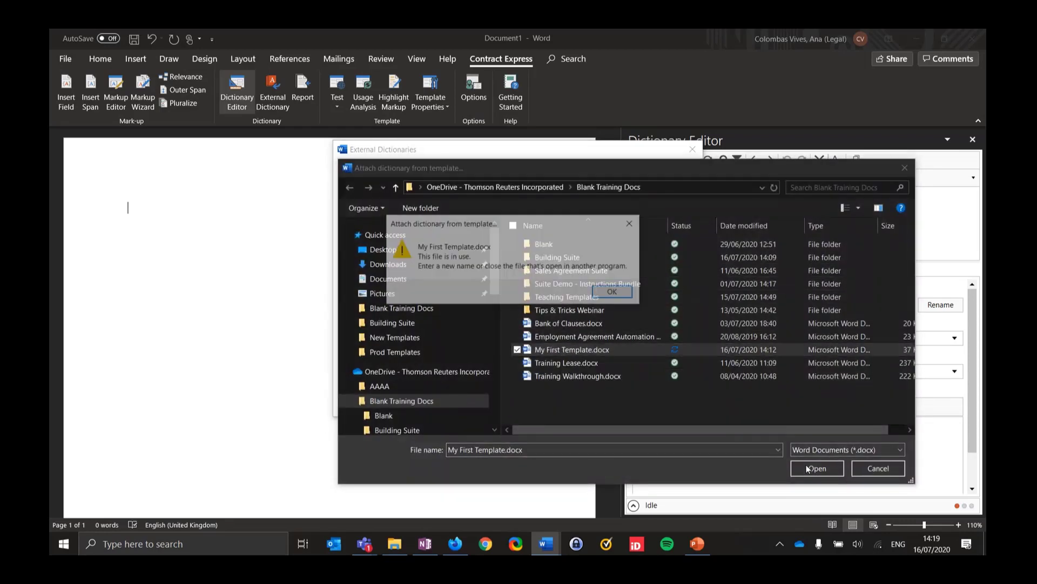
key(Return)
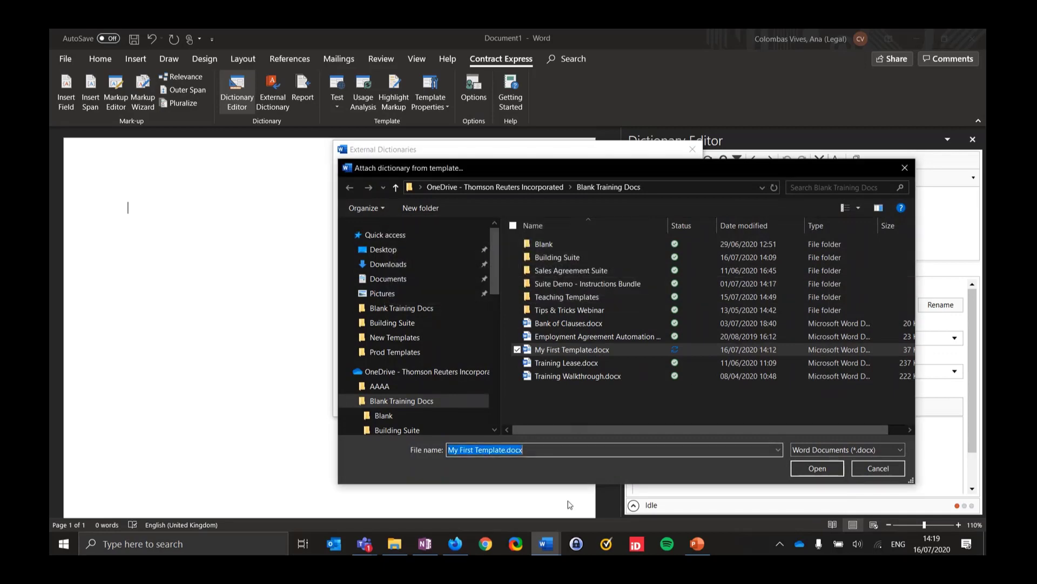
click(853, 470)
Close the open My First Template.docx window and re-attach it, appending its questionnaire.
mouse_move(544, 544)
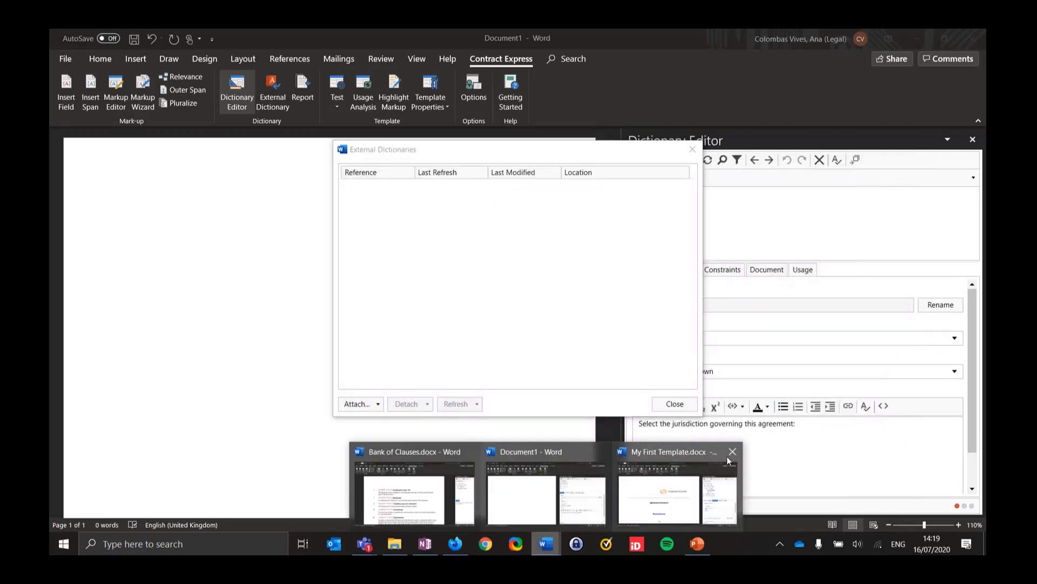
click(732, 451)
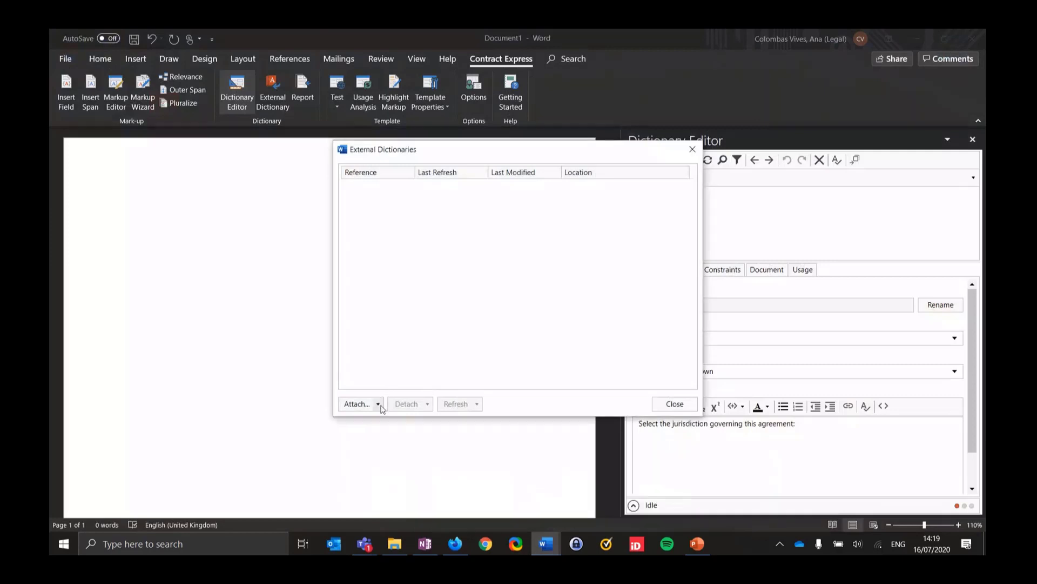
click(378, 404)
click(303, 420)
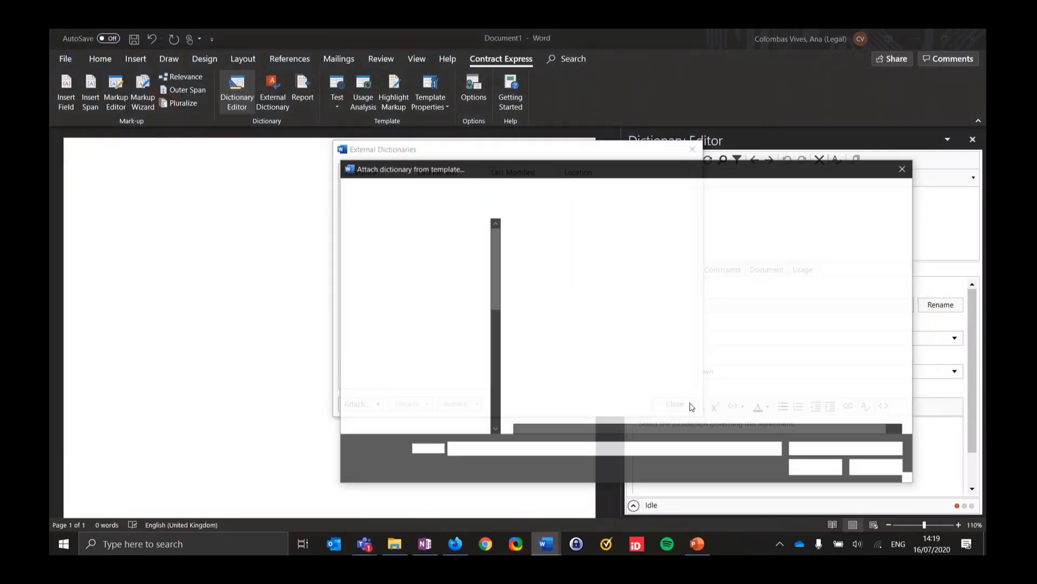
click(579, 351)
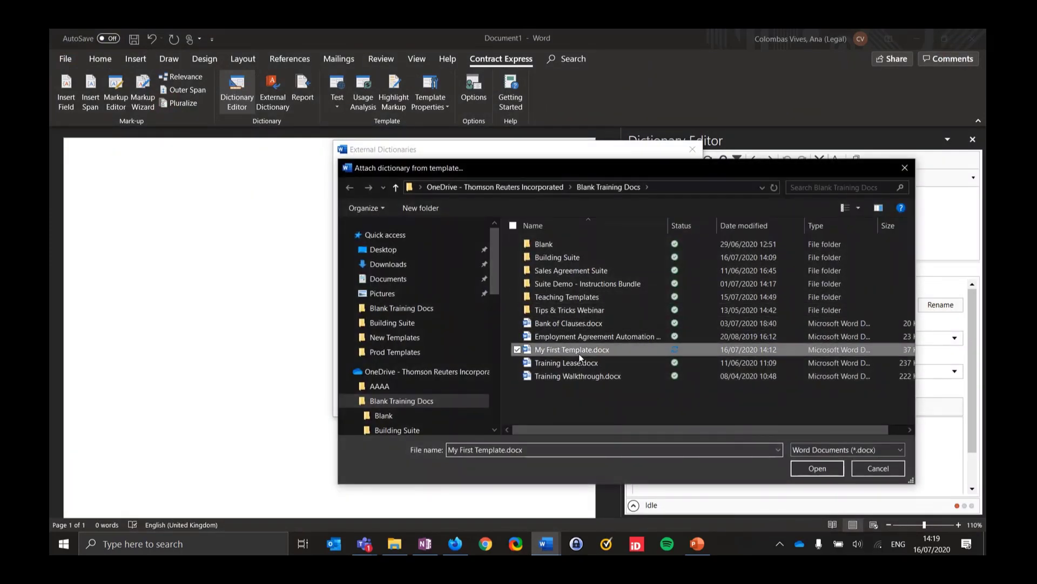
click(818, 468)
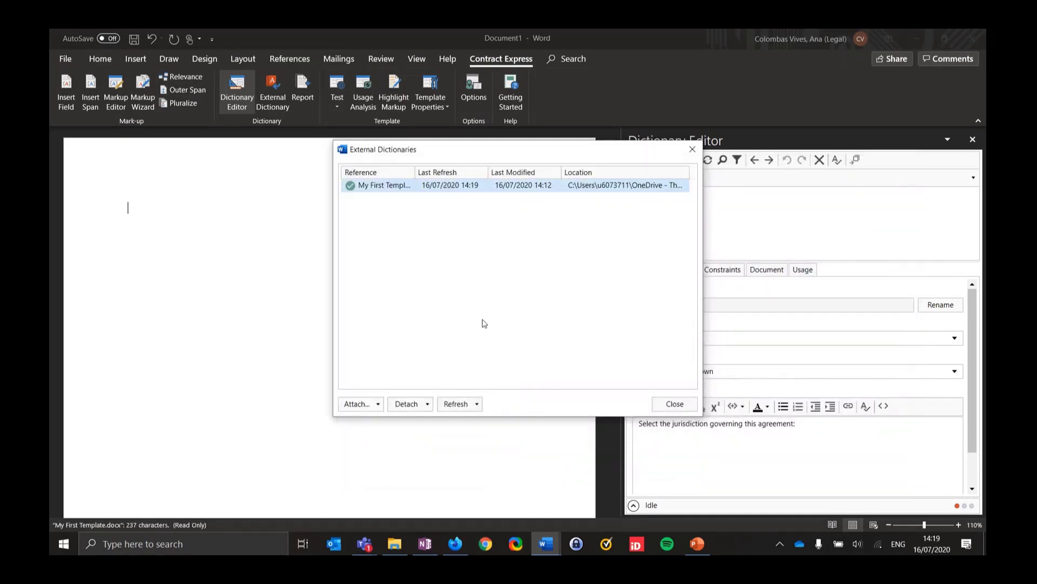
Show the Detach options for the attached My First Template dictionary.
click(427, 404)
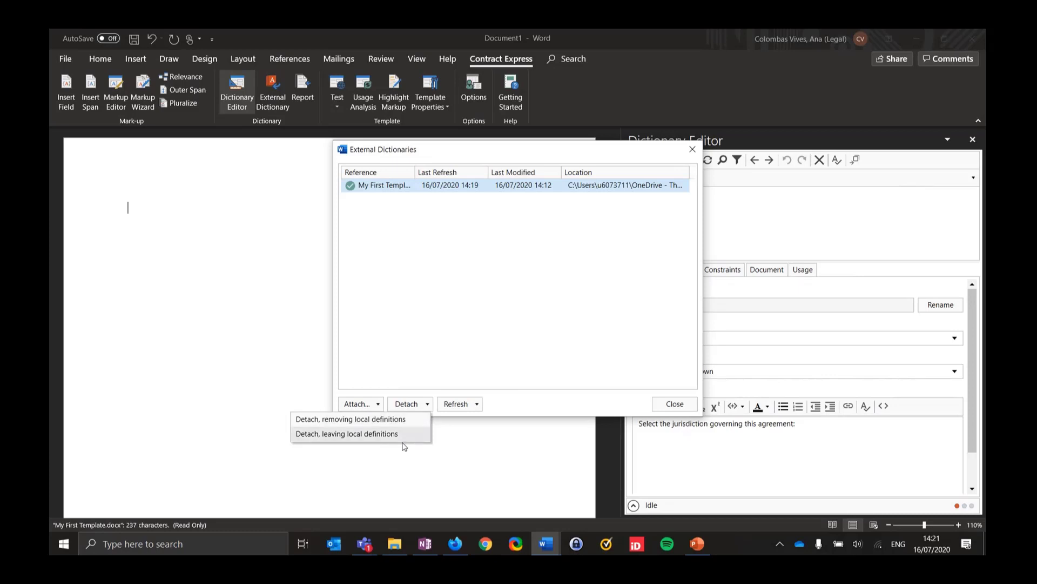
Dismiss the Detach menu without detaching, then show the Refresh options.
click(498, 311)
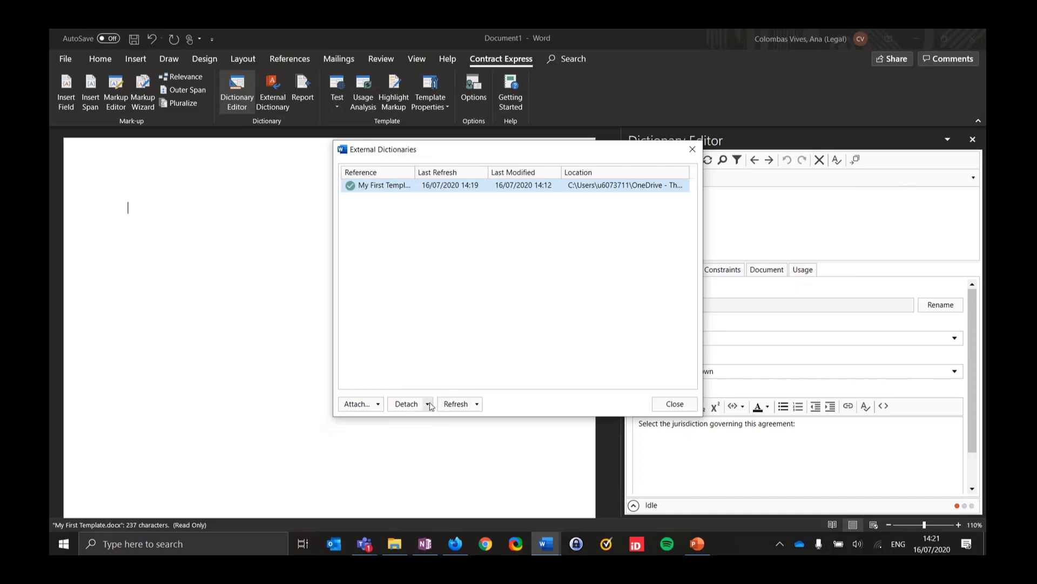
click(477, 405)
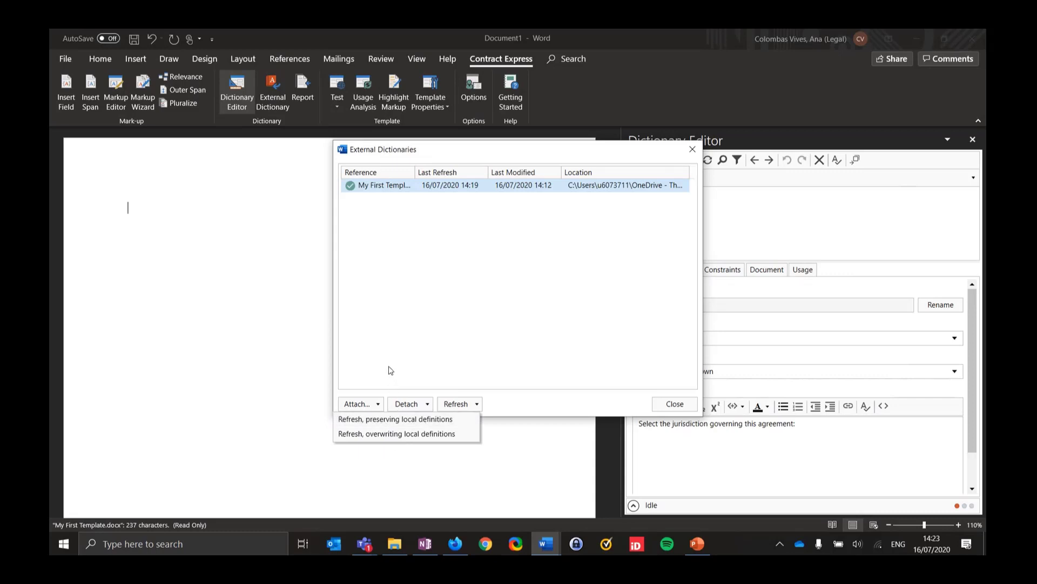
Dismiss the Refresh menu without refreshing and close the External Dictionaries dialog.
click(475, 324)
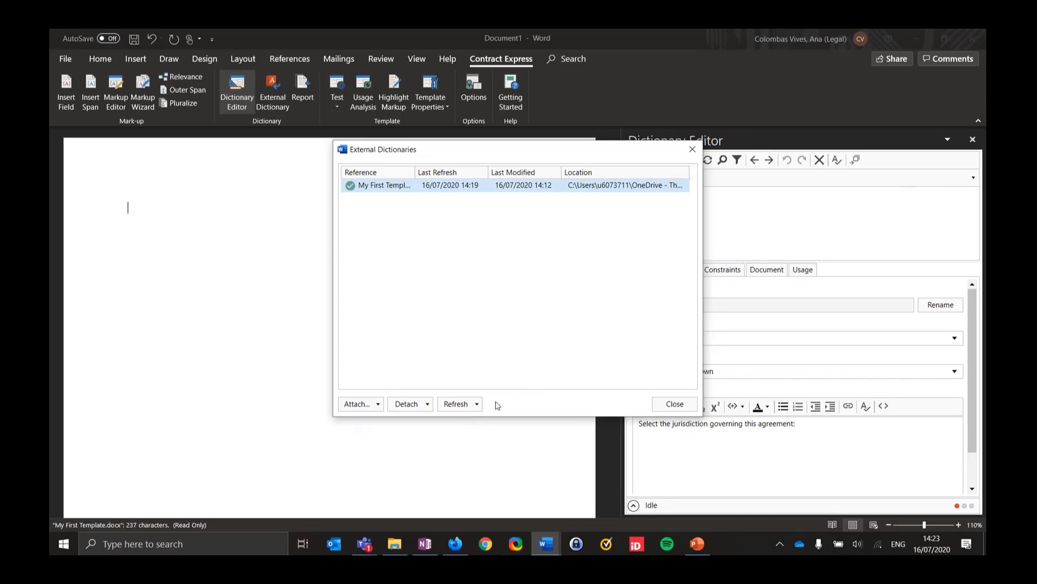
click(674, 406)
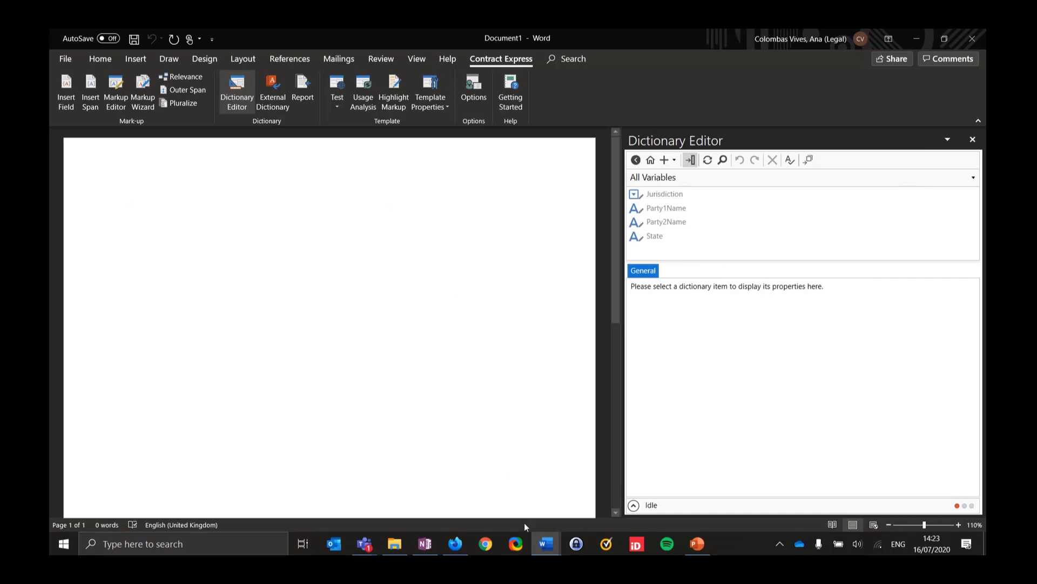
Open My First Template.docx in Word from the Blank Training Docs folder.
click(395, 545)
double_click(341, 306)
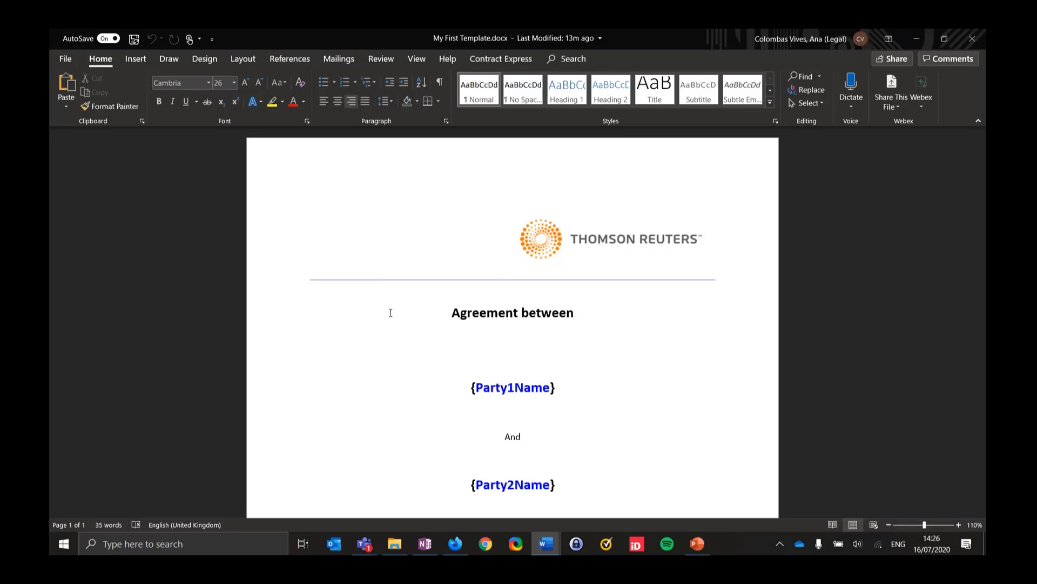
Switch to Contract Express in Firefox and open the INSTRUCTIONS BUNDLE MASTER template.
mouse_move(460, 552)
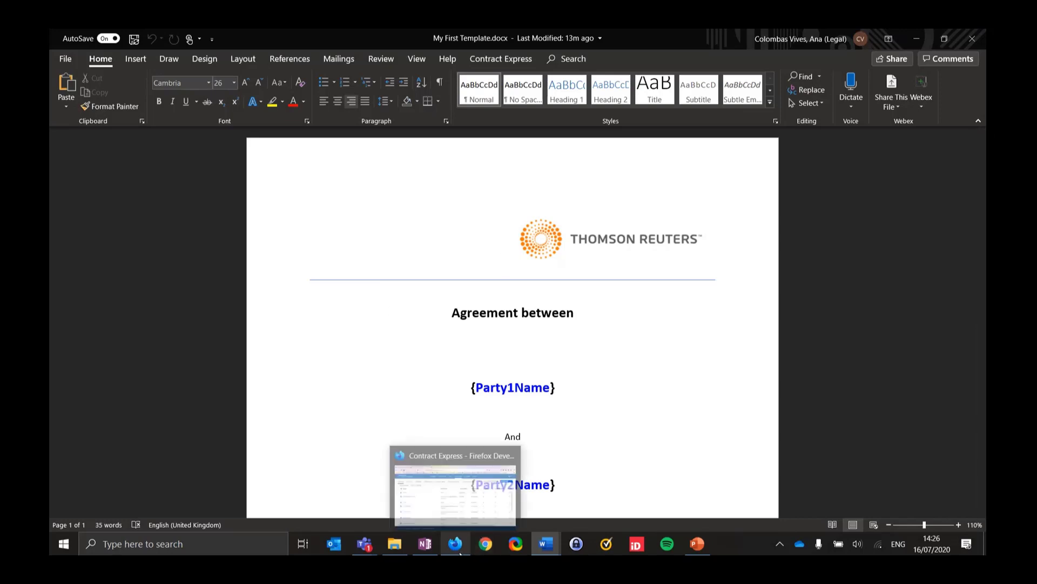
click(458, 511)
scroll(308, 328, down, 3)
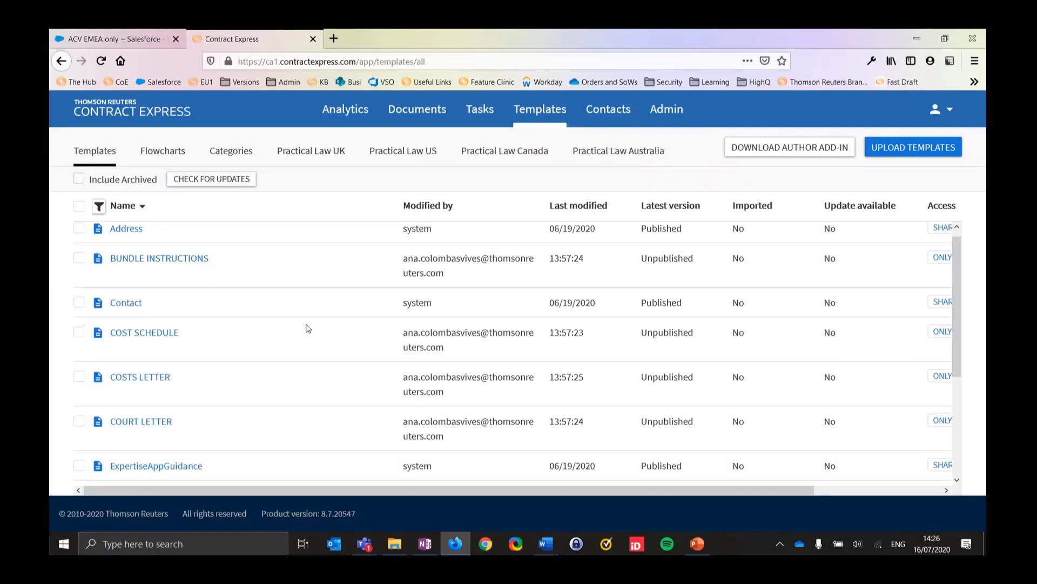
scroll(230, 403, up, 3)
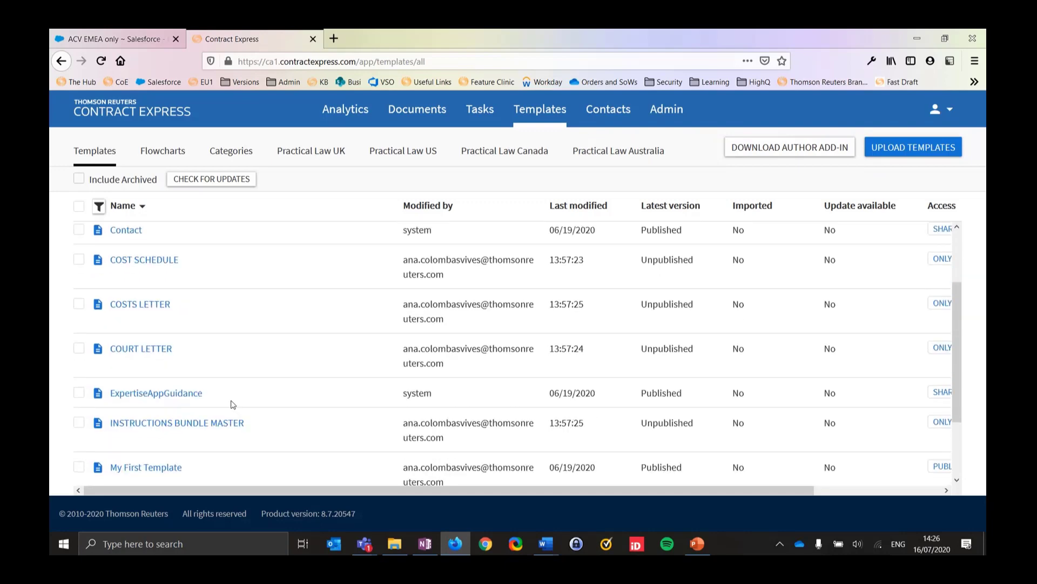
scroll(216, 430, down, 2)
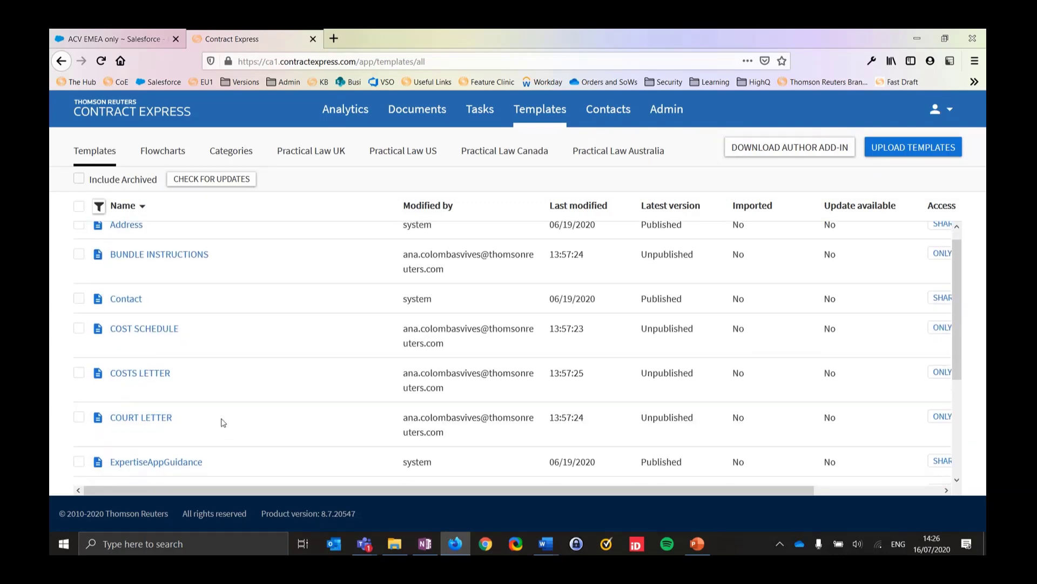
click(219, 420)
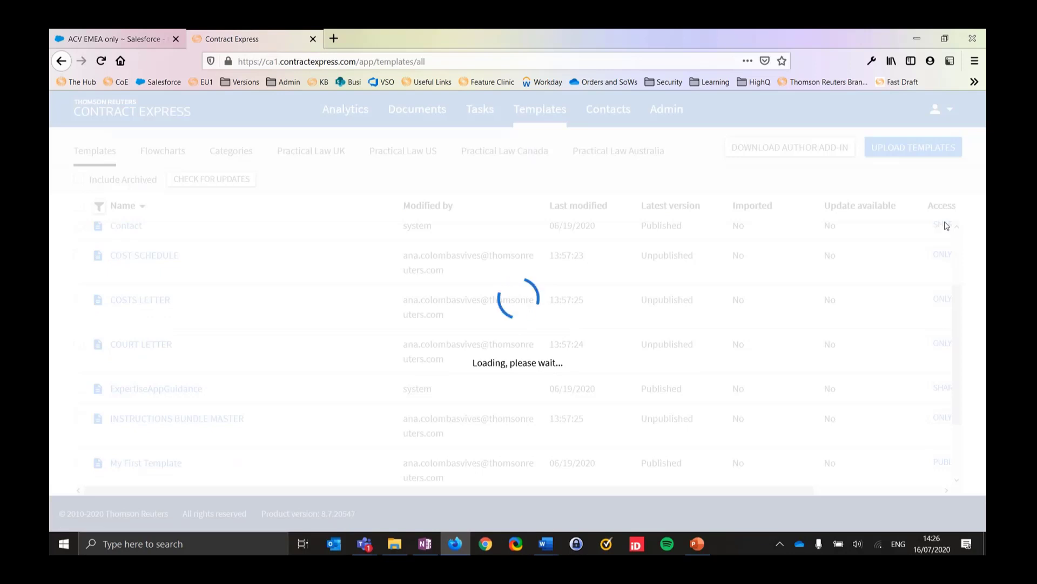
Test the latest template, requiring the Instructions, Court and Costs Letter documents, and continue.
click(888, 224)
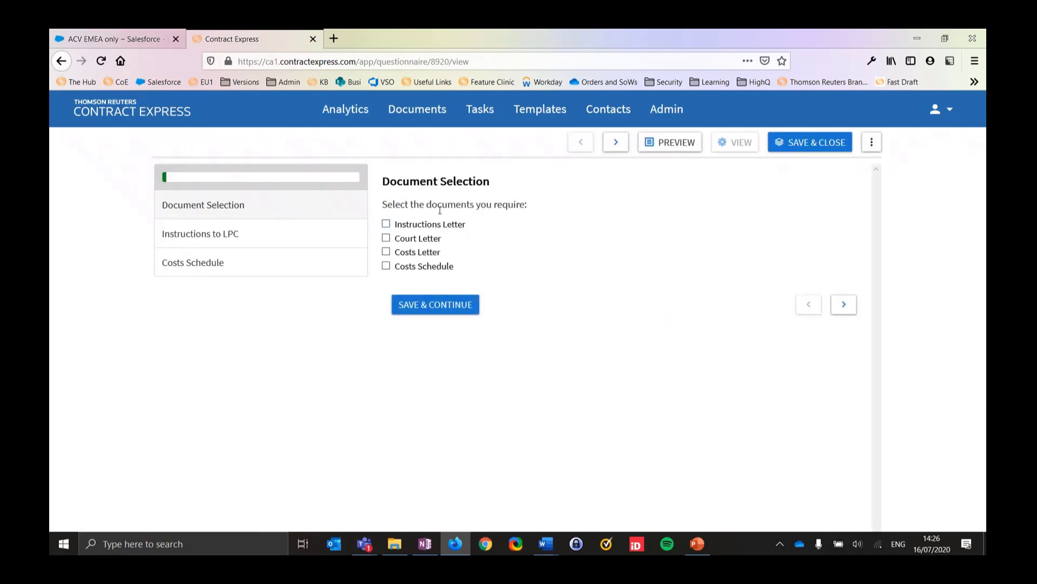
drag(493, 205, 424, 204)
click(617, 282)
click(412, 225)
click(411, 240)
click(412, 253)
click(844, 305)
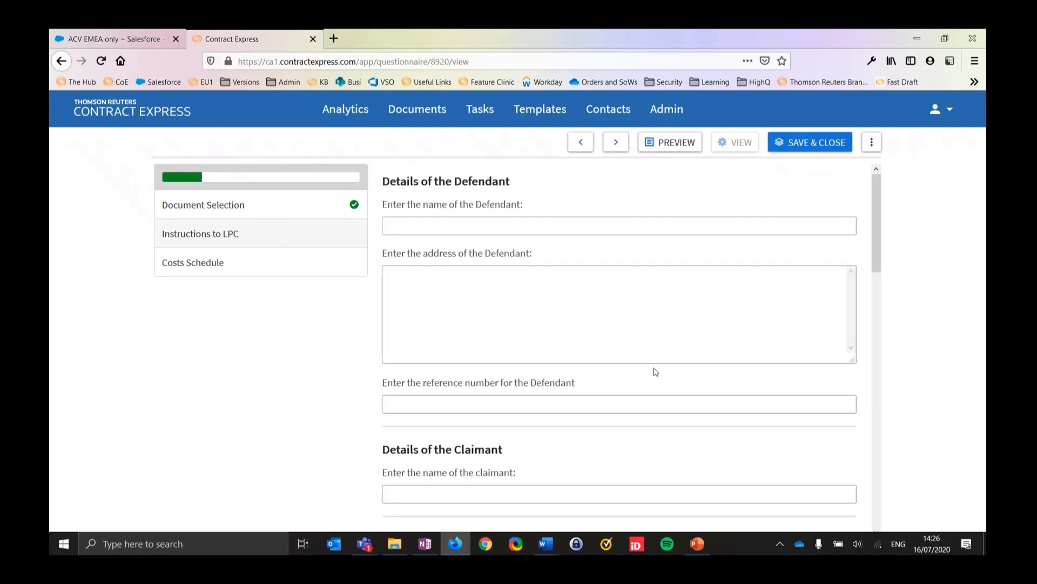
Preview the Letter to Court, Costs Letter and Instructions documents, then save and finish.
scroll(467, 226, down, 2)
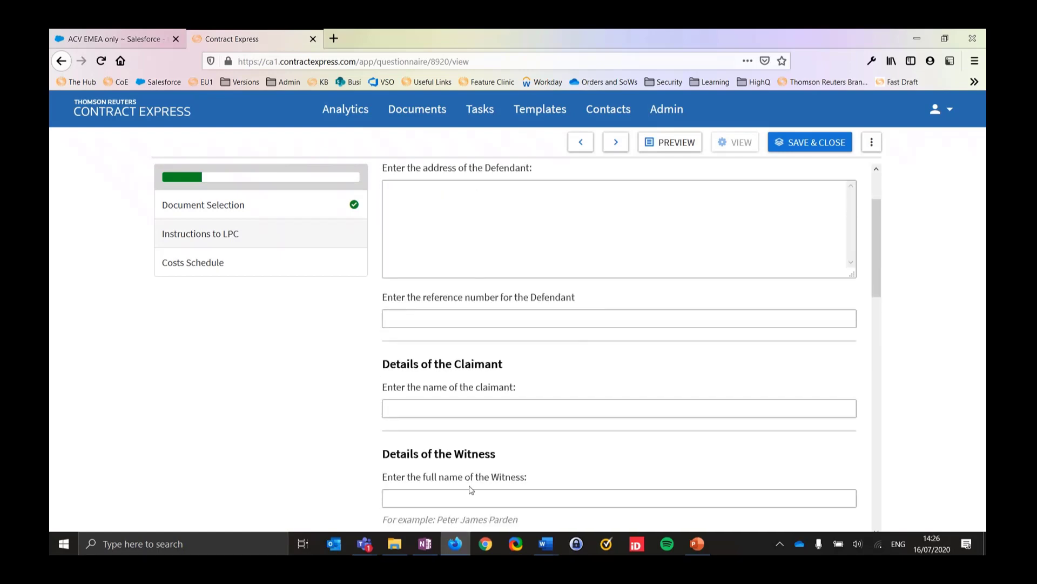
scroll(449, 421, down, 8)
scroll(406, 294, down, 1)
scroll(410, 294, down, 9)
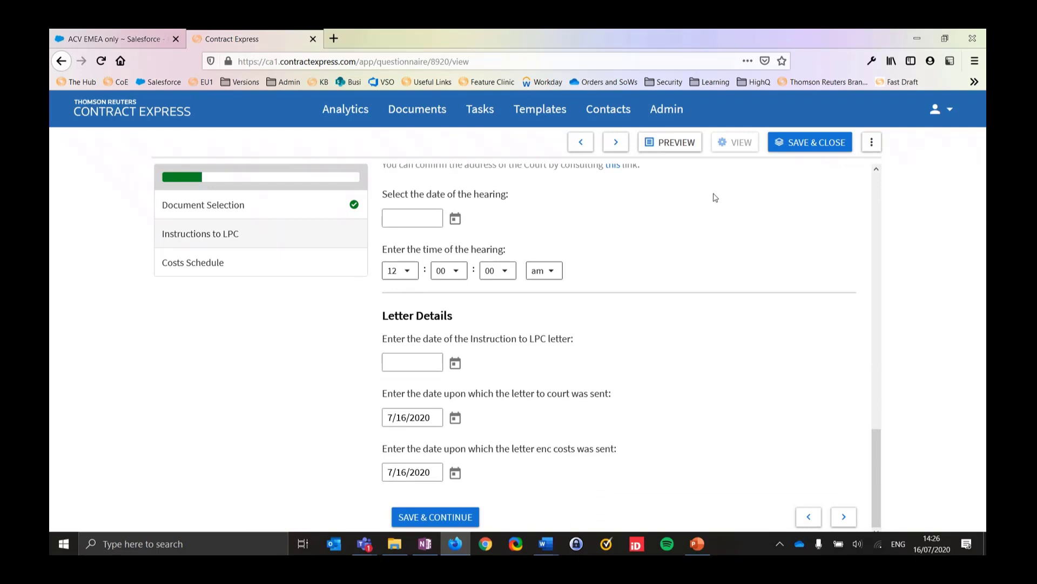
click(670, 142)
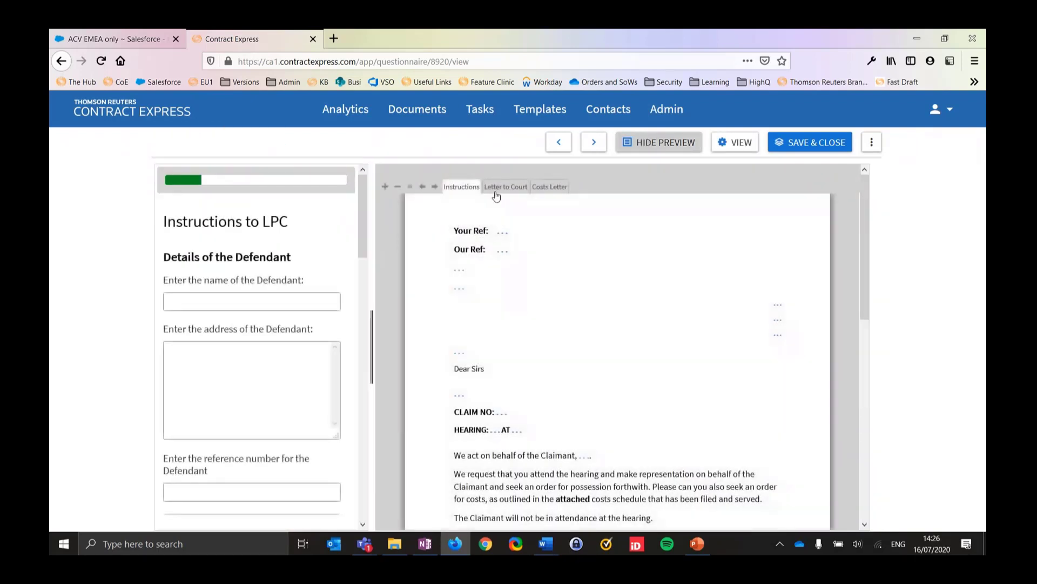
click(493, 190)
click(509, 192)
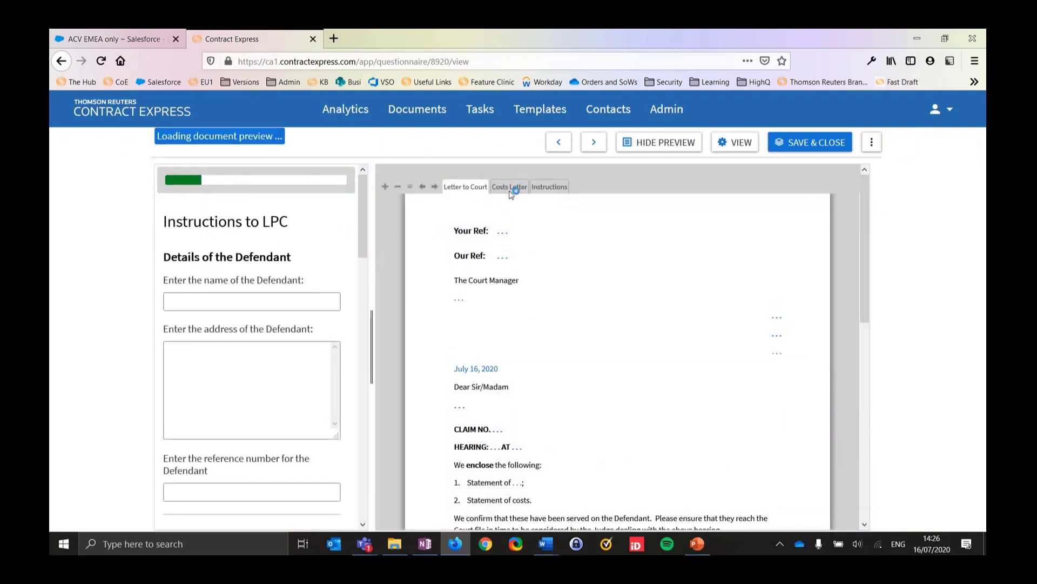
click(509, 190)
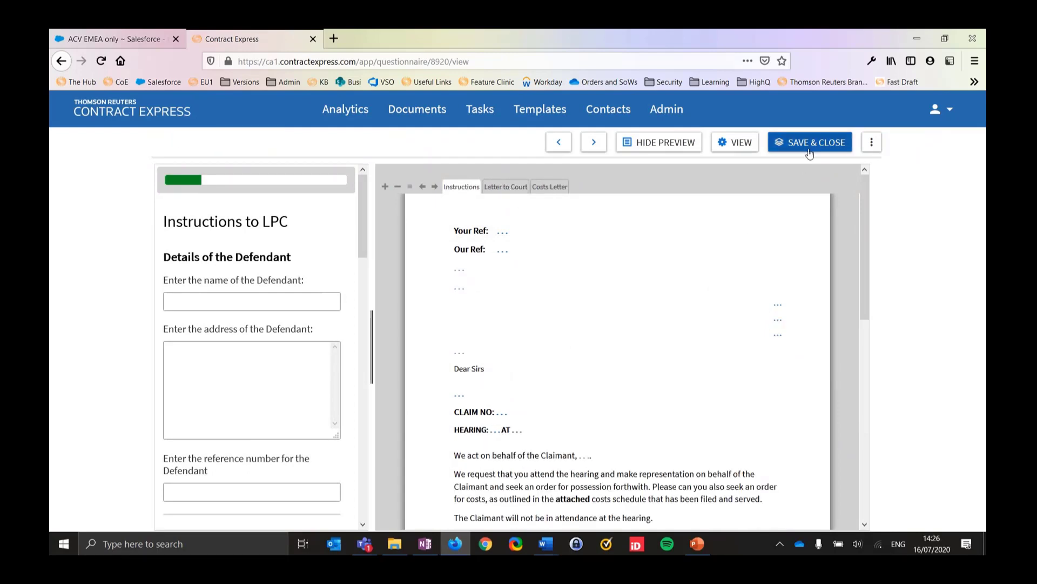
click(842, 142)
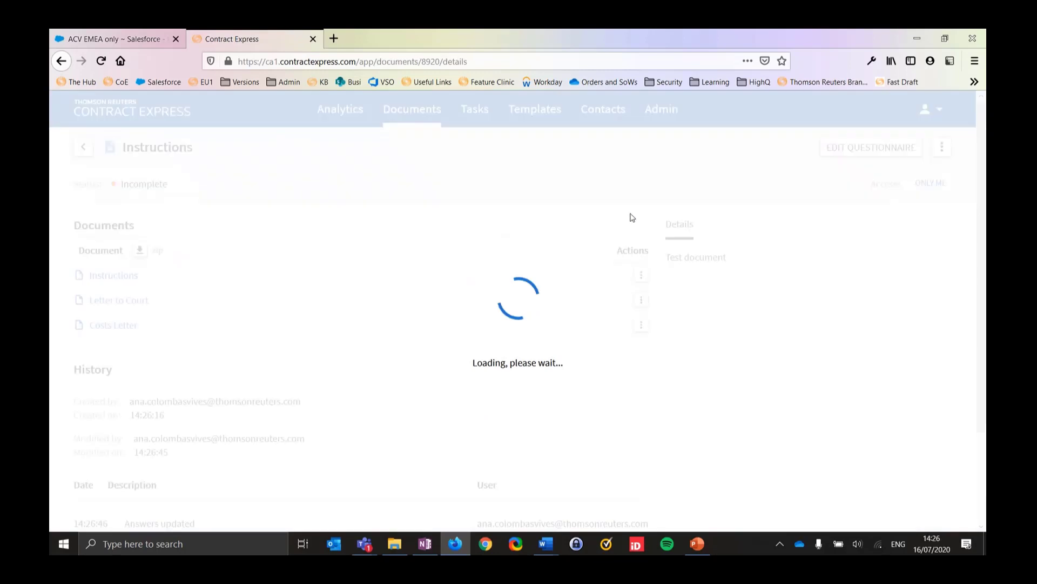
Highlight the Instructions, Letter to Court and Costs Letter documents list, then deselect it.
drag(84, 341, 158, 398)
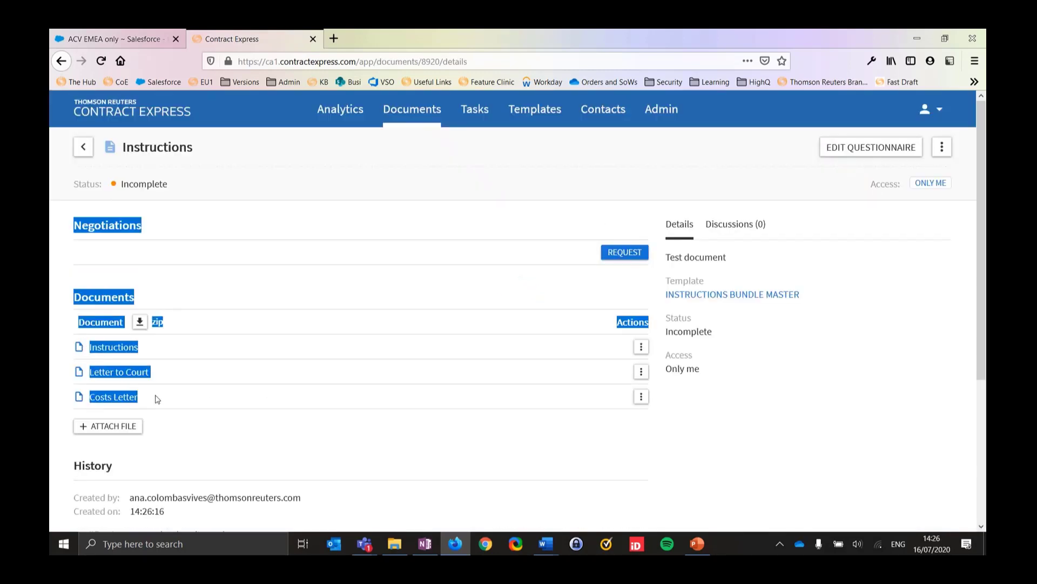
click(180, 424)
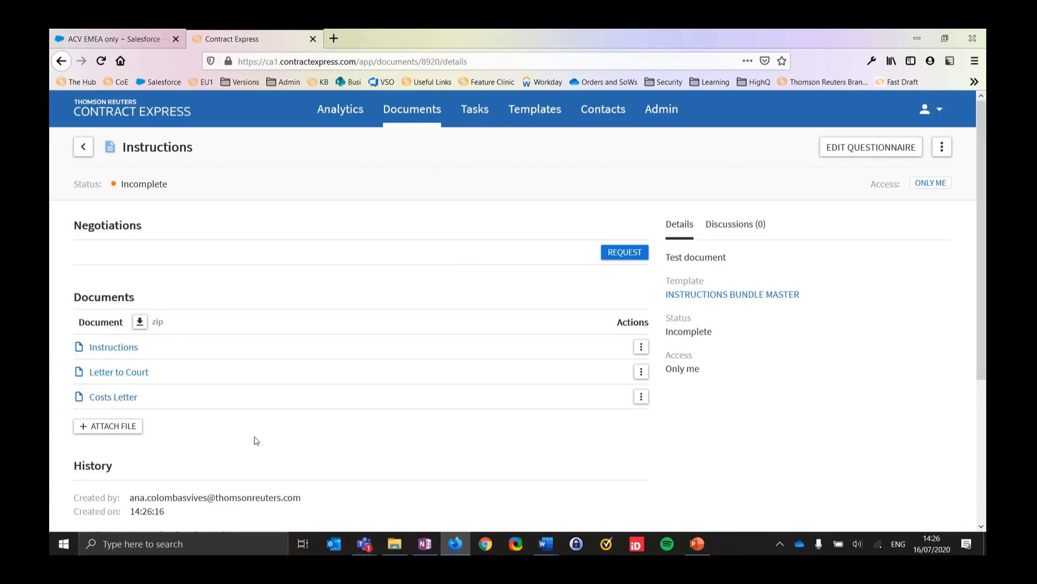
Browse Blank Training Docs to Suite Demo - Instructions Bundle and open BUNDLE MASTER.docx.
click(396, 546)
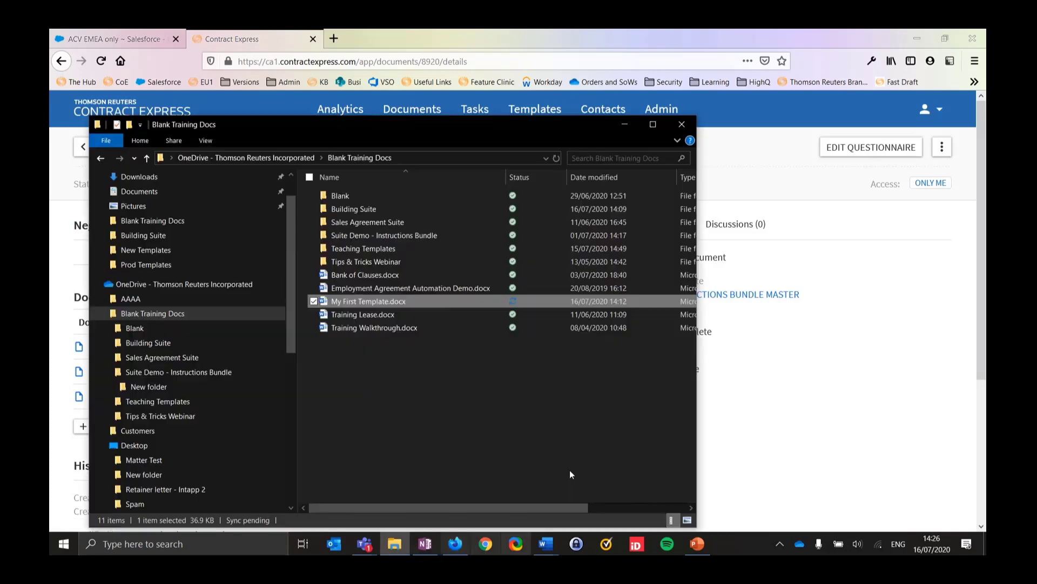
double_click(357, 212)
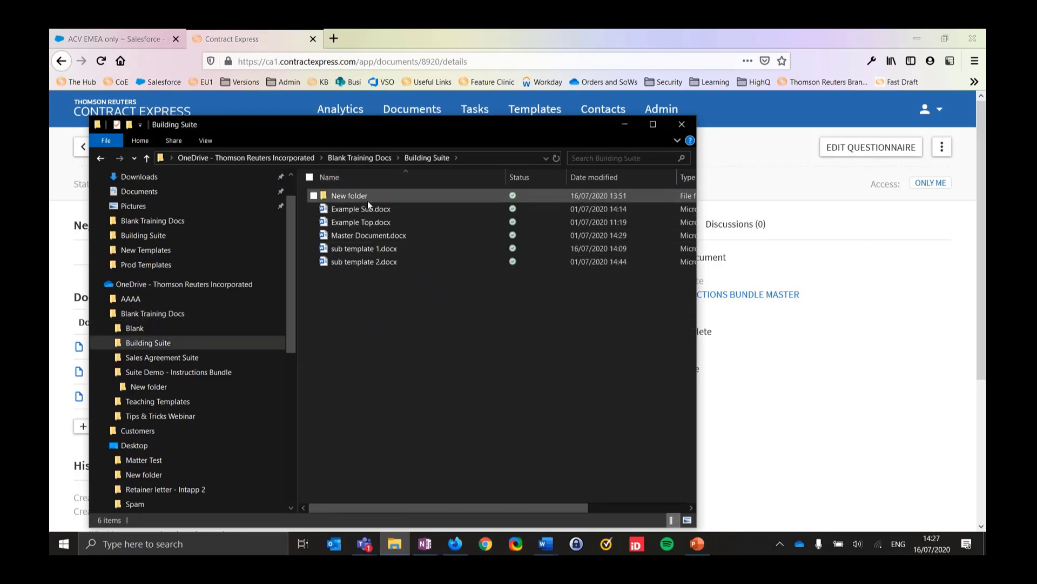
double_click(368, 200)
click(99, 159)
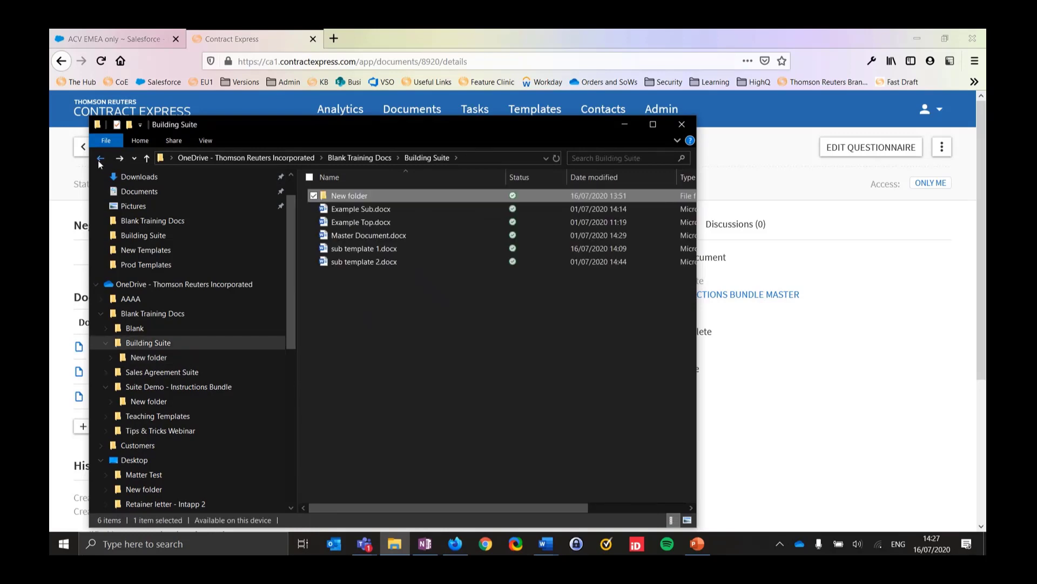
click(99, 159)
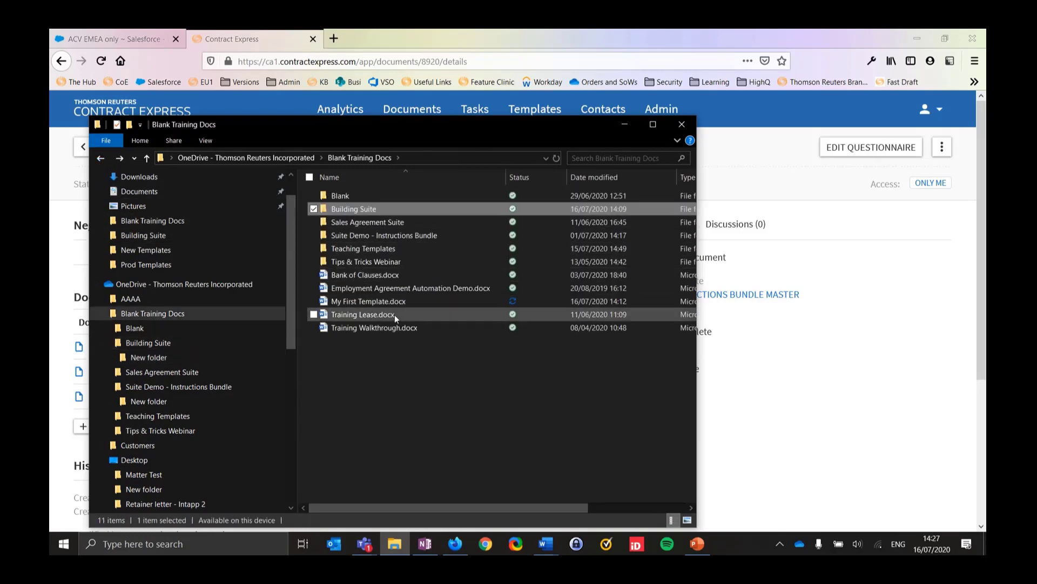
double_click(393, 235)
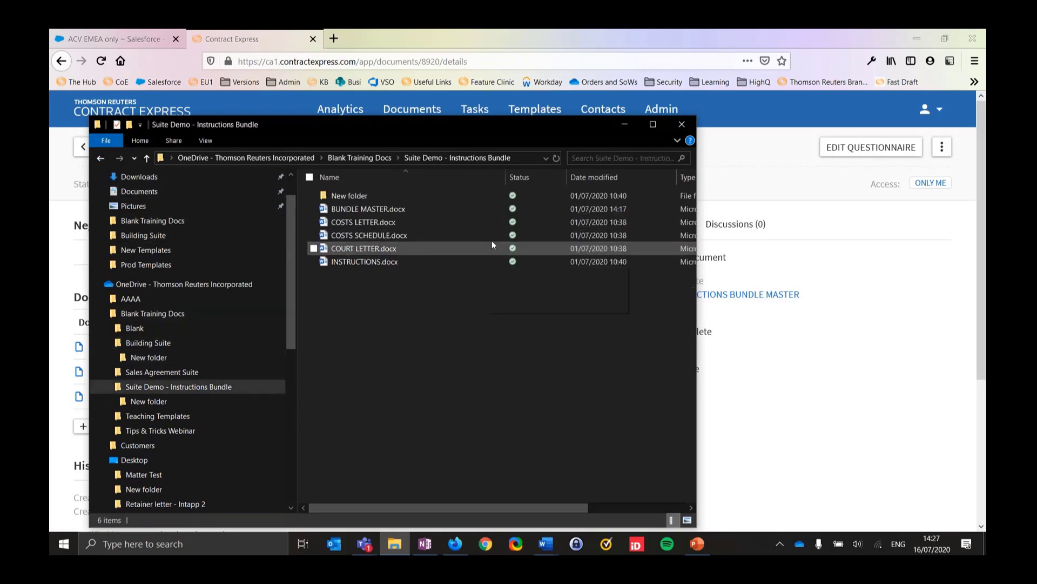
double_click(400, 209)
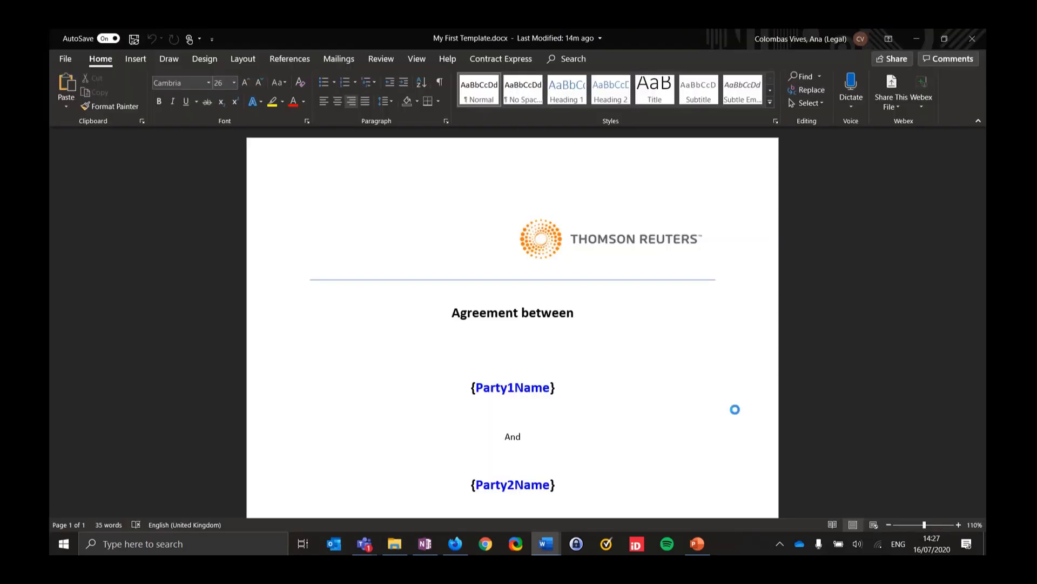
Highlight the four DocChoice attach template lines in the bundle master to review them.
scroll(420, 342, up, 6)
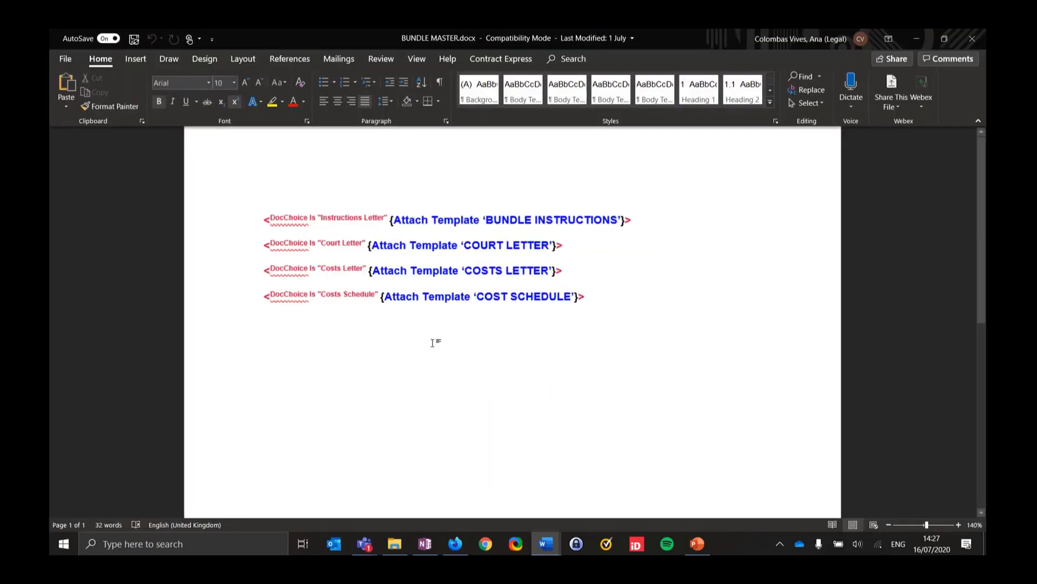
click(595, 351)
drag(663, 396, 169, 278)
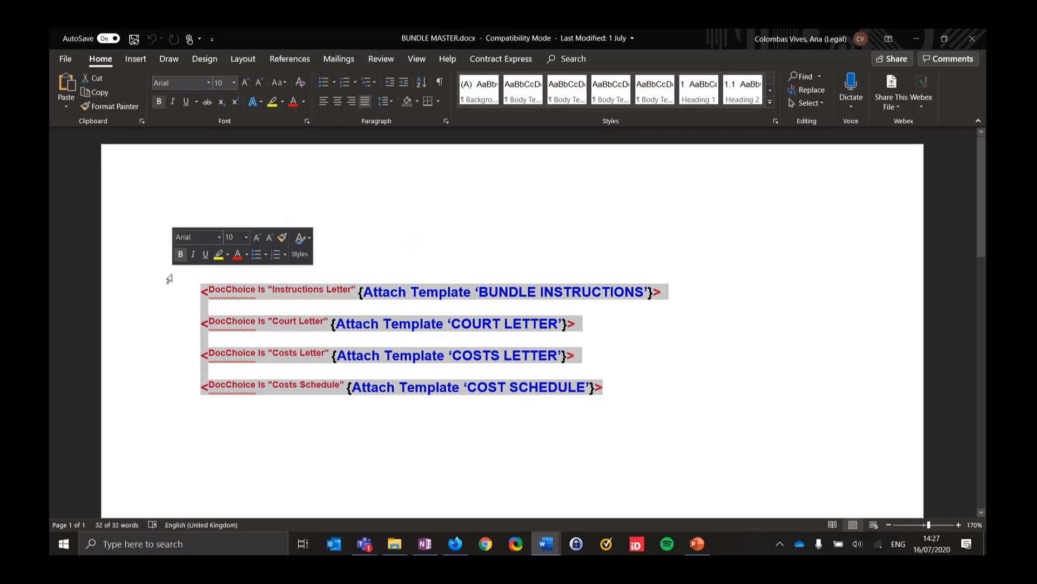
click(495, 339)
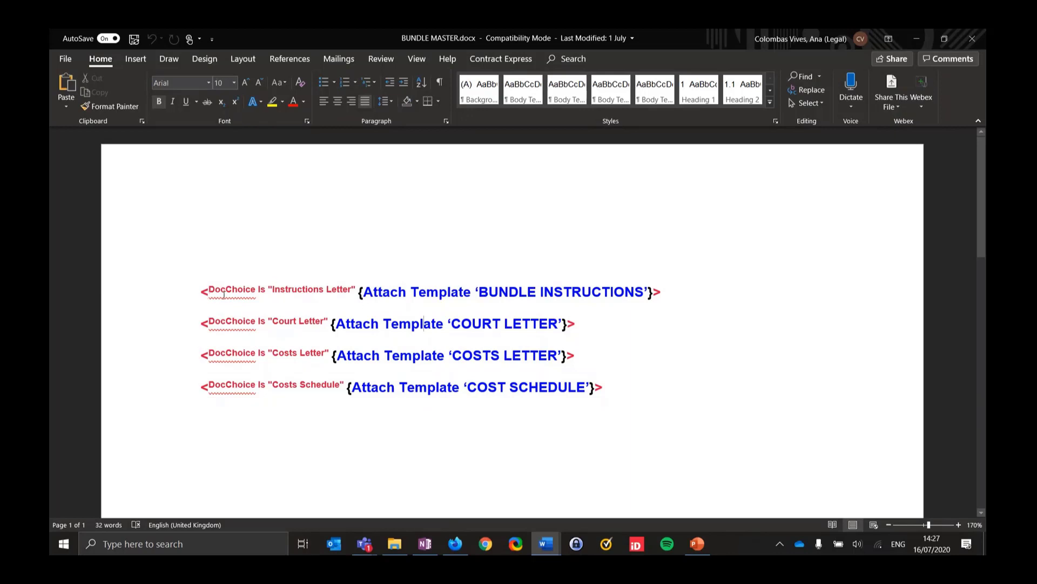
drag(169, 275, 727, 453)
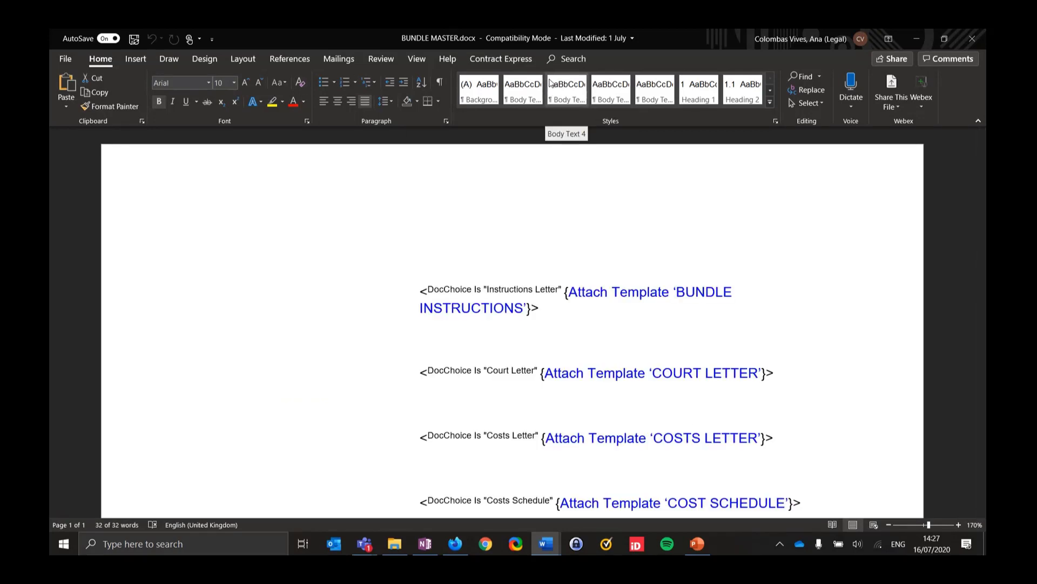
click(356, 292)
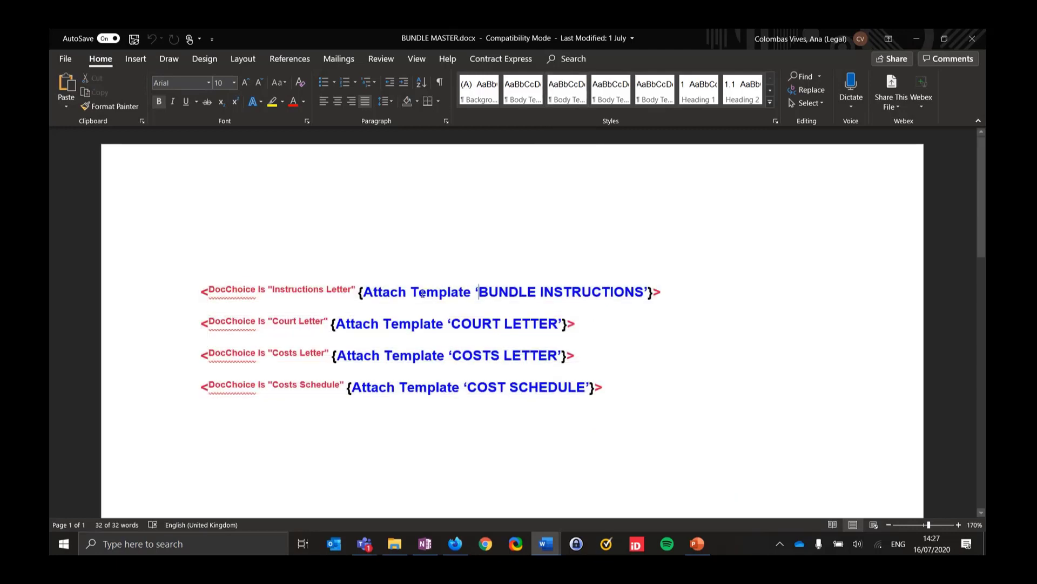
drag(390, 292, 647, 292)
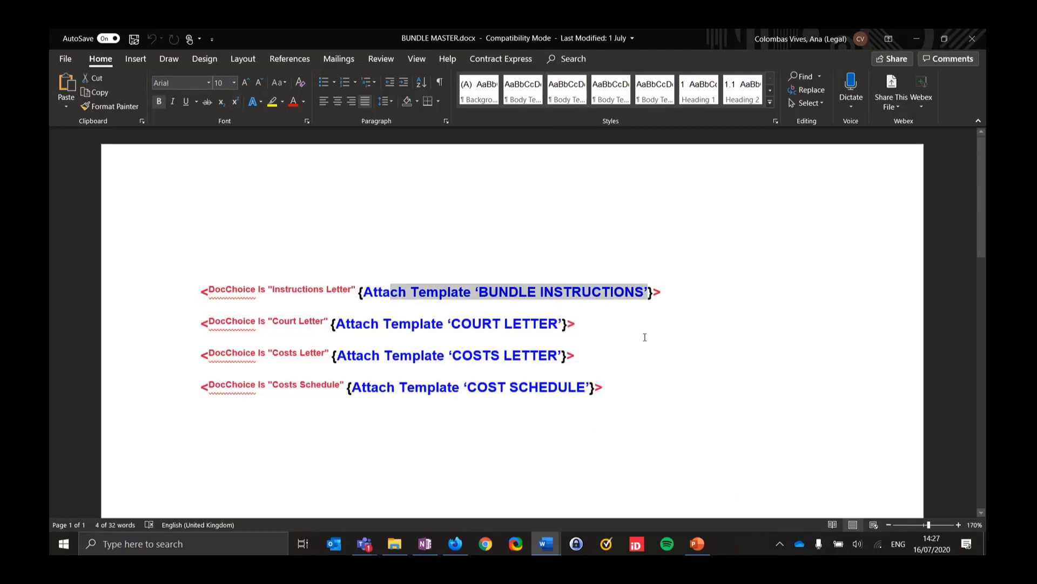
Highlight each template name: BUNDLE INSTRUCTIONS, COURT LETTER, COSTS LETTER and COST SCHEDULE.
click(502, 311)
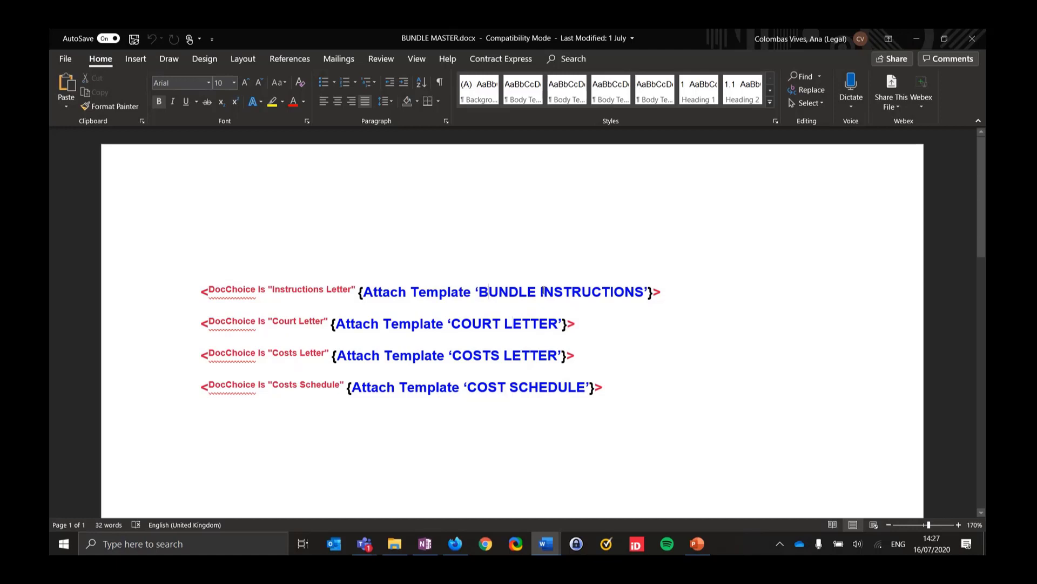
drag(488, 292, 644, 290)
drag(461, 323, 558, 324)
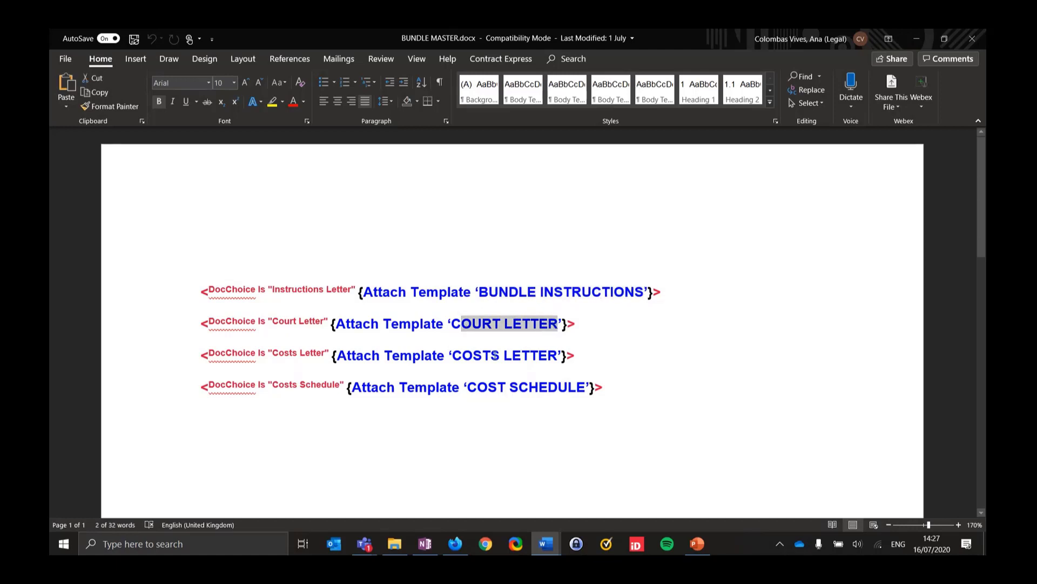
drag(456, 357, 558, 357)
drag(496, 387, 567, 387)
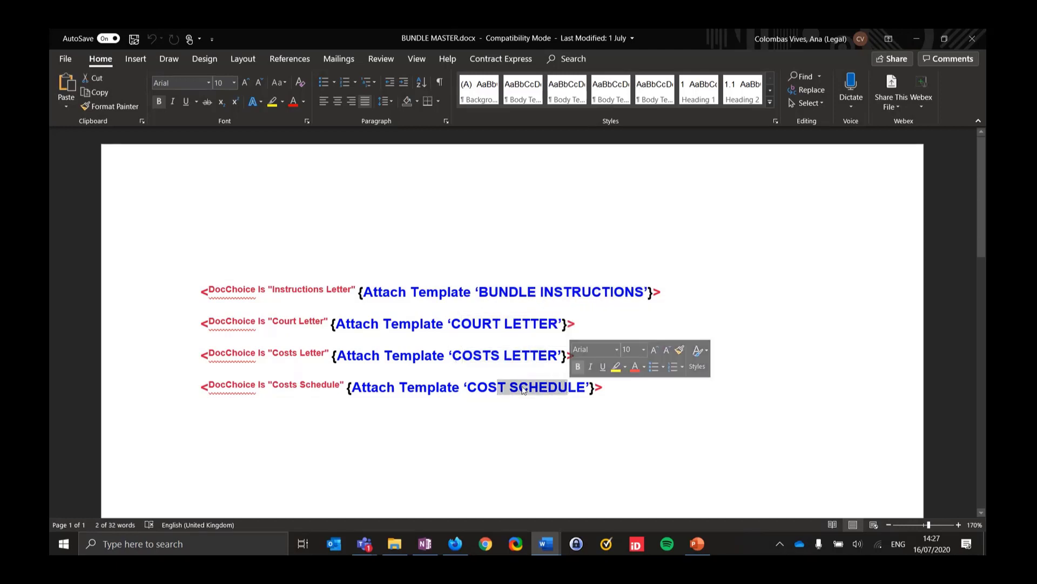
drag(478, 387, 589, 387)
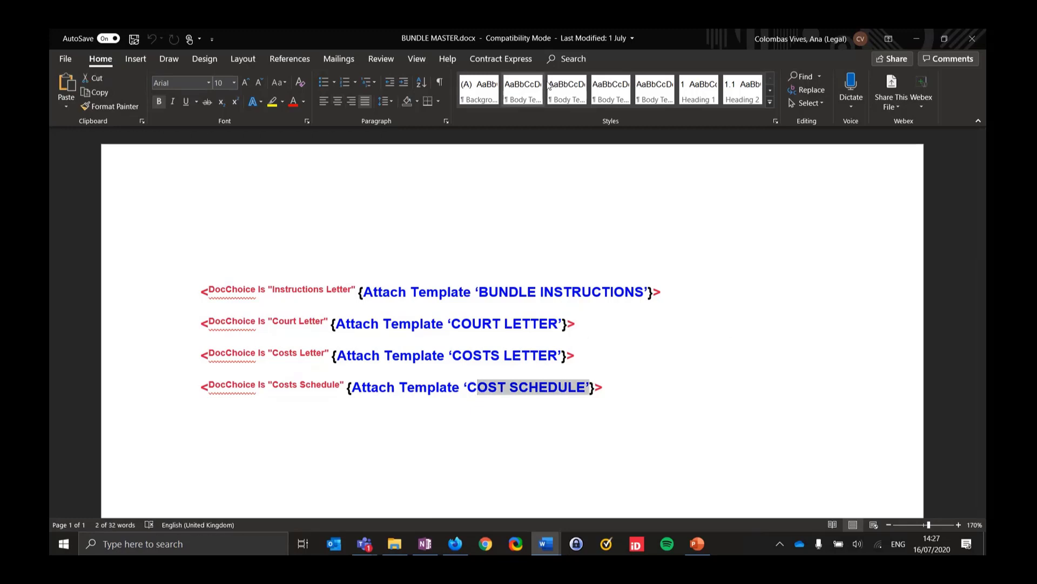
Check the master's Contract Express Template Properties without changes, then open COSTS LETTER.docx.
click(498, 60)
click(417, 83)
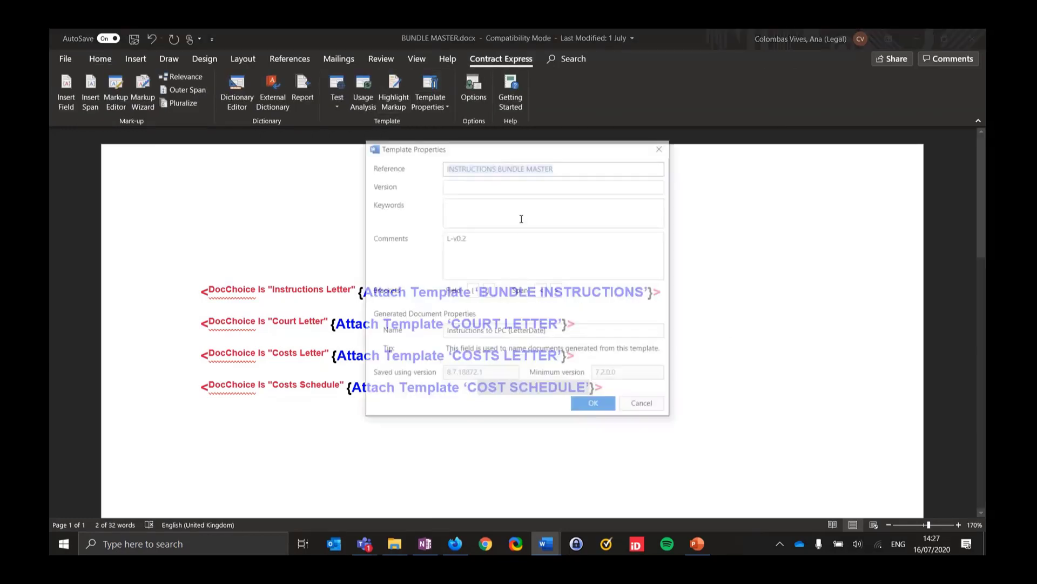
click(644, 406)
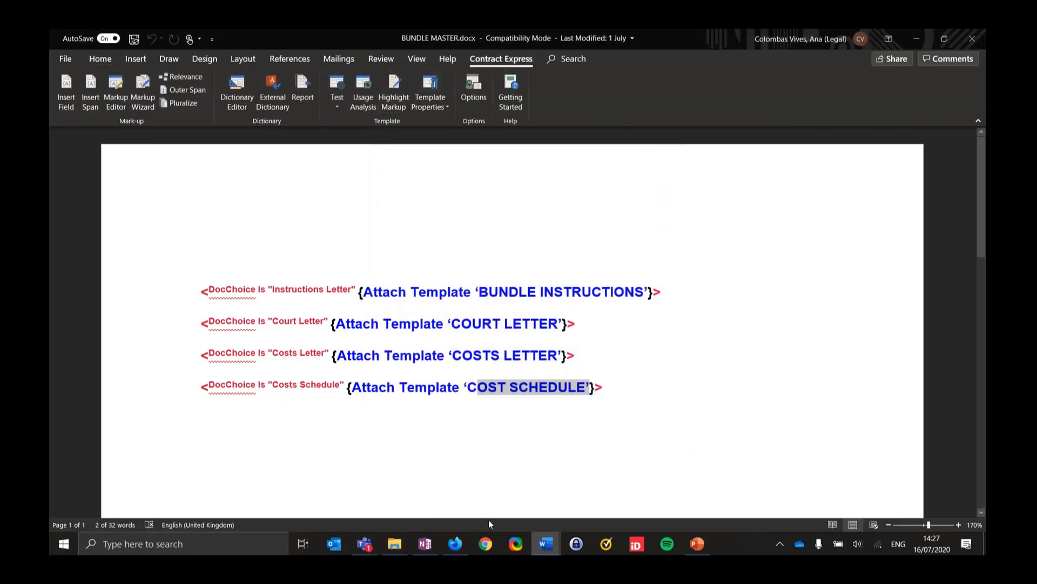
click(395, 547)
double_click(368, 225)
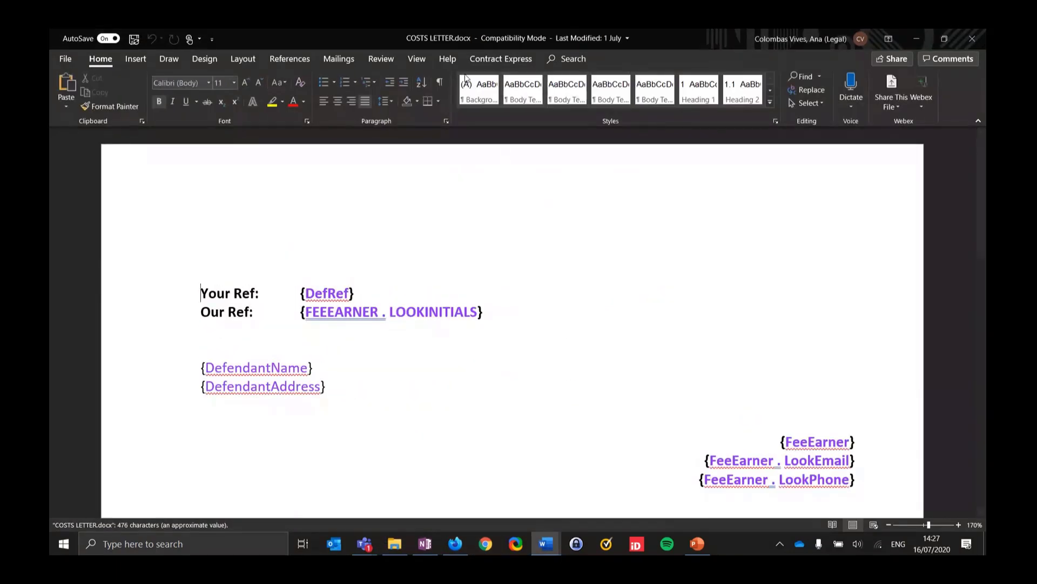
Confirm in External Dictionaries that COSTS LETTER uses INSTRUCTIONS BUNDLE MASTER, then preview open Word windows.
click(271, 86)
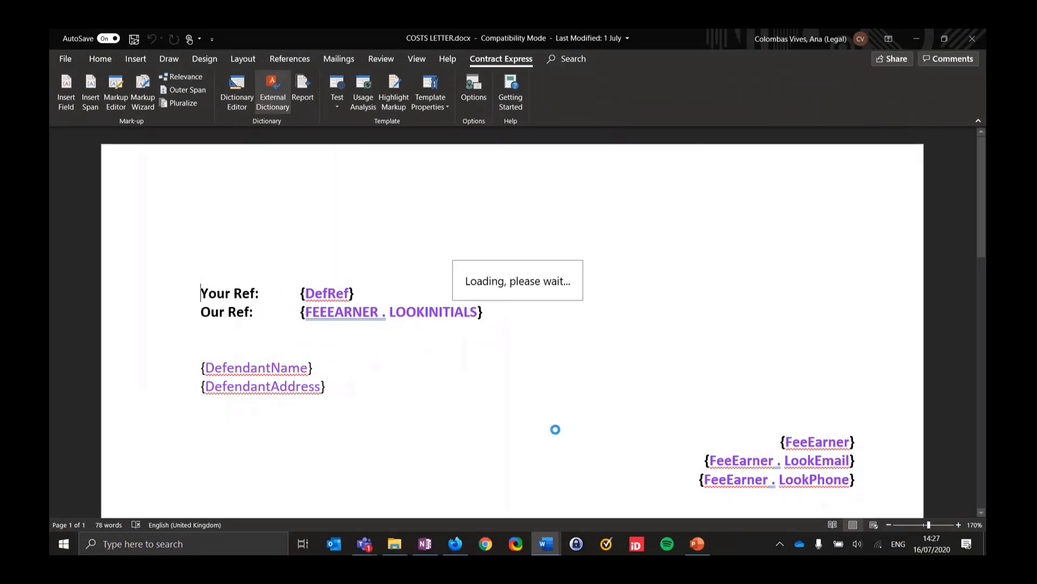
double_click(414, 172)
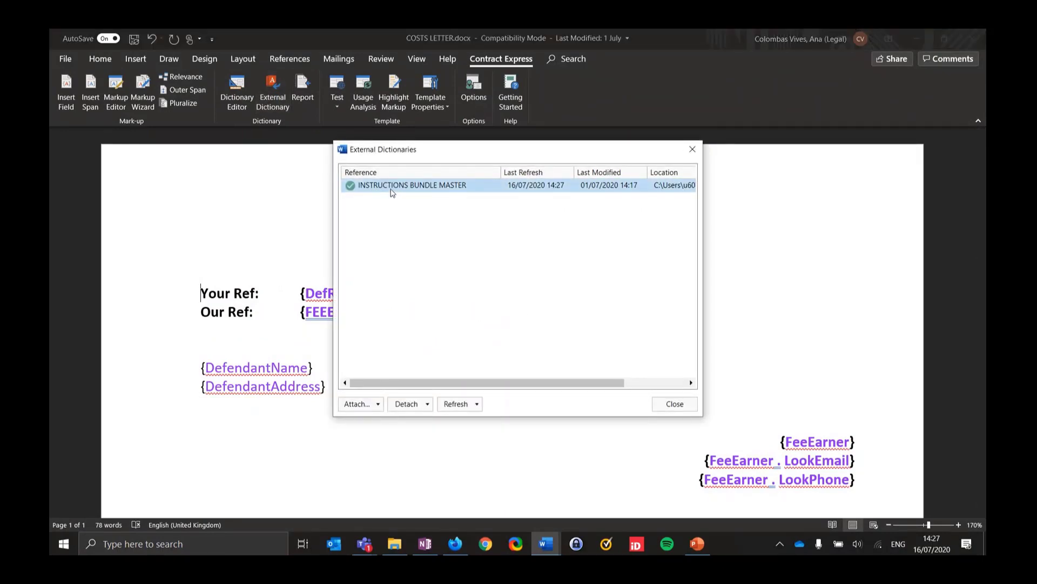
click(674, 404)
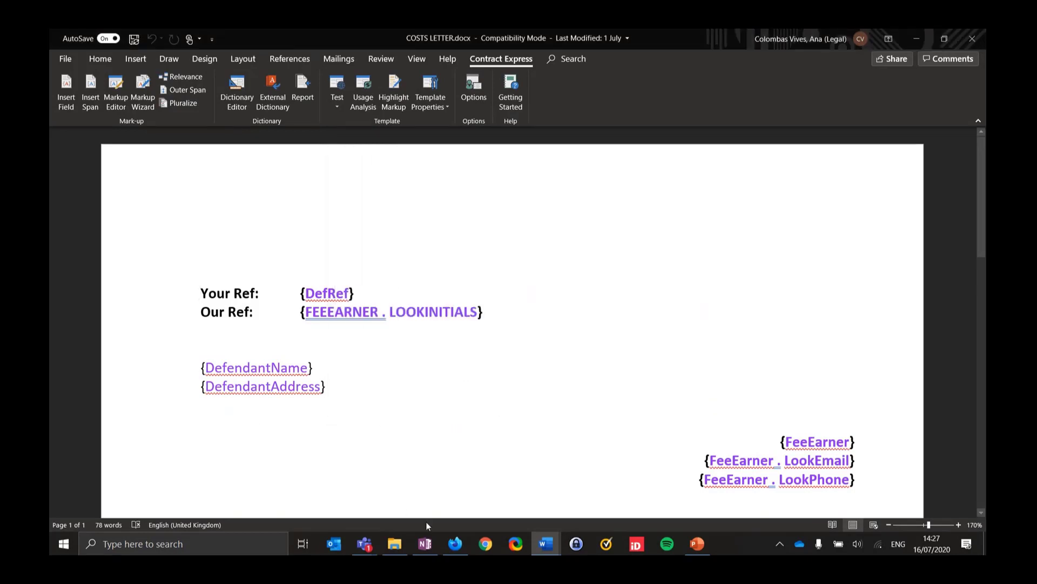
click(539, 545)
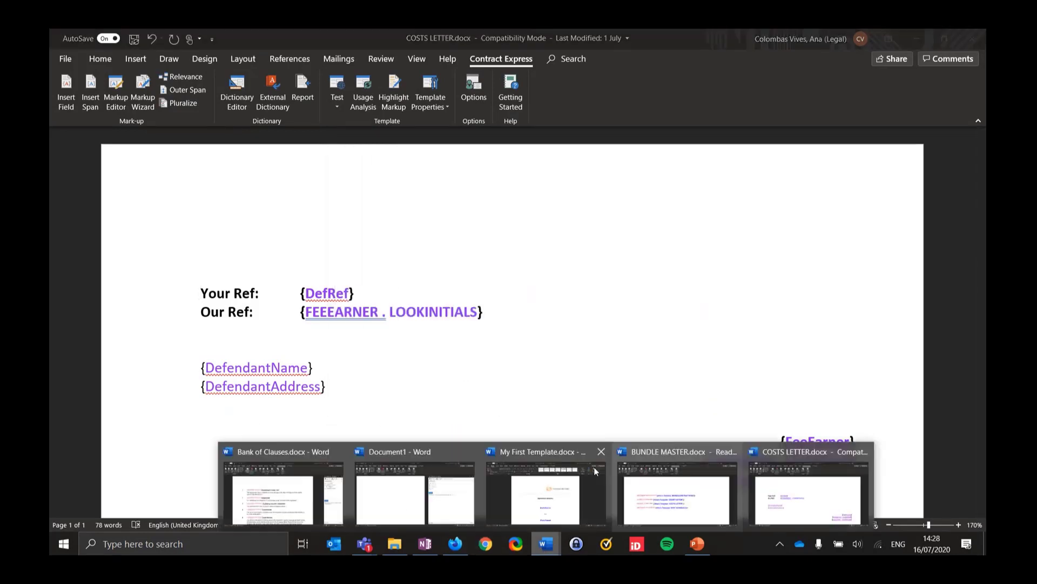
In BUNDLE MASTER, start example lines {attach template ' and {include template ' below the template lines.
click(676, 494)
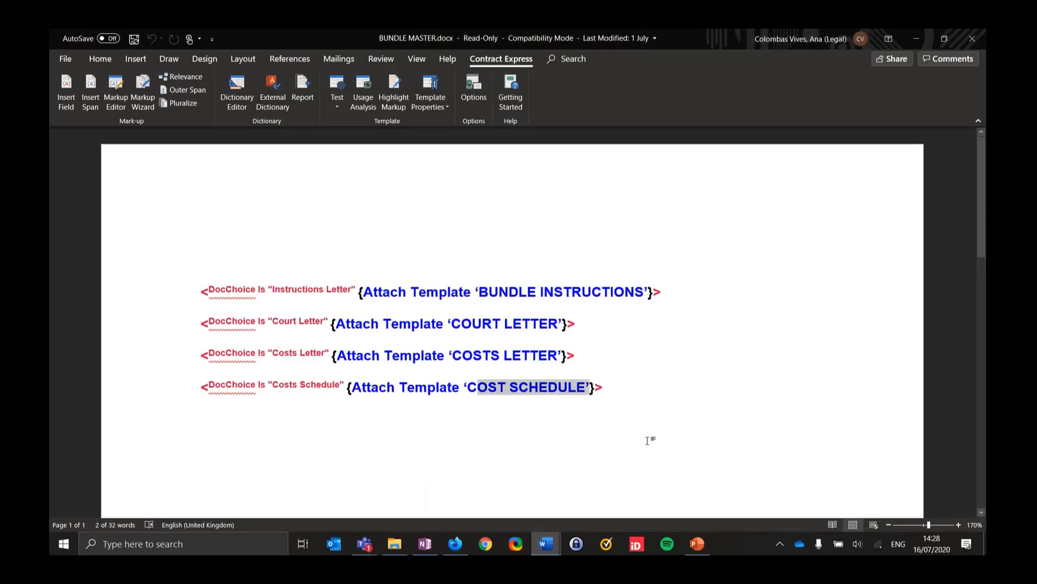
key(Return)
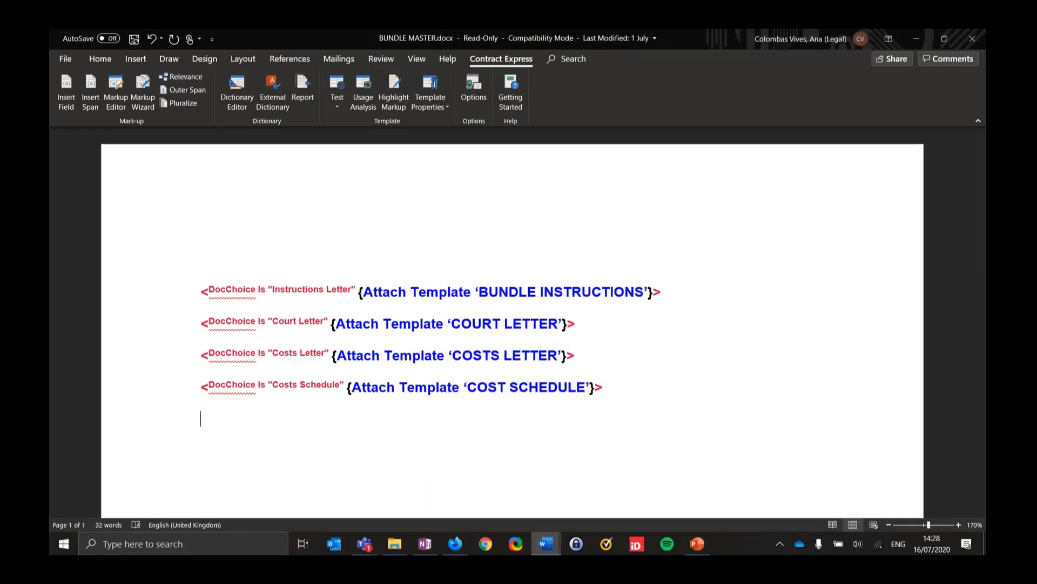
text({)
text(attach tem)
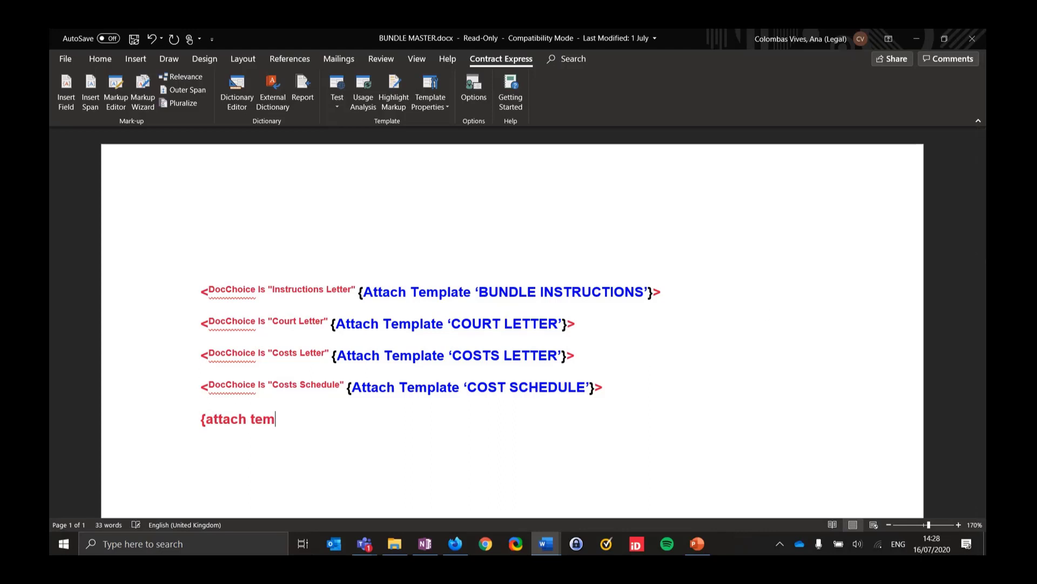
text(plate )
text(')
text({include )
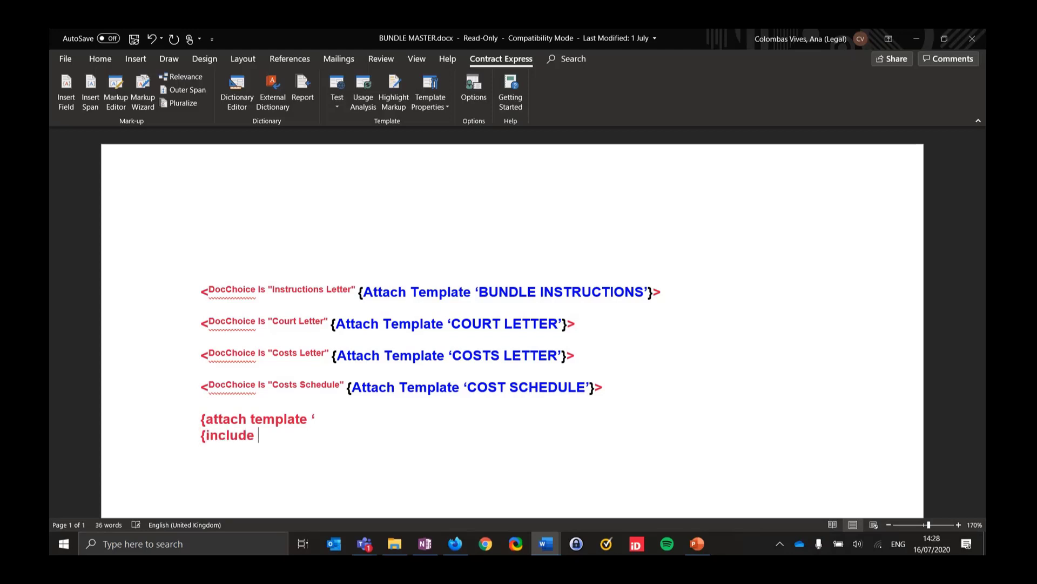
text(template #)
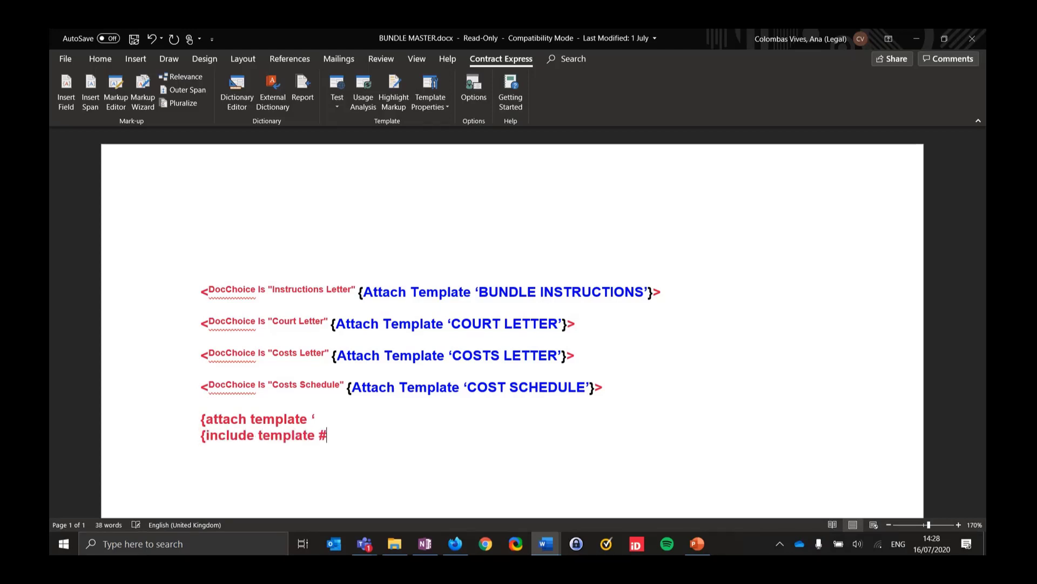
key(BackSpace)
text(')
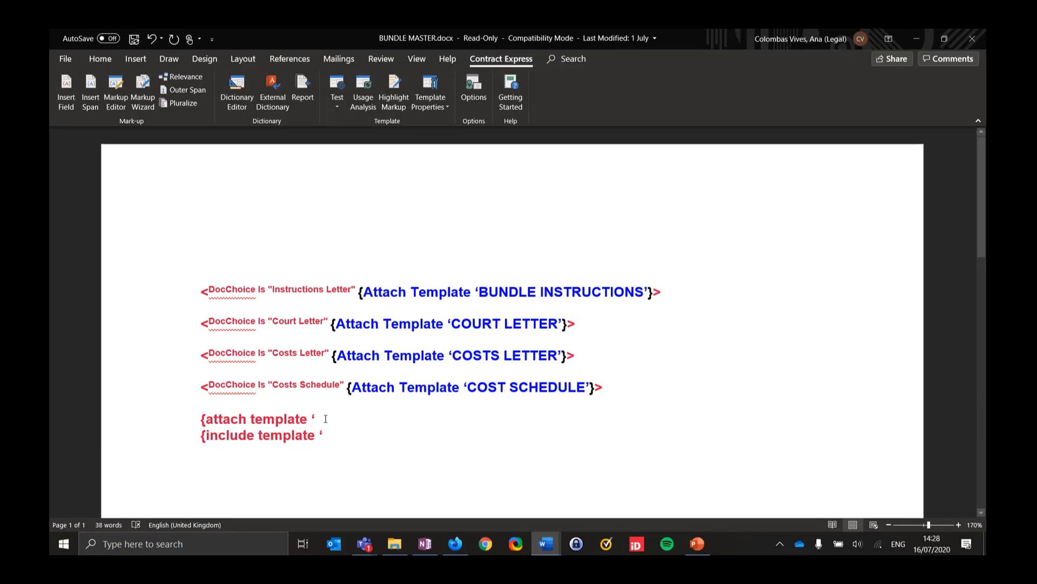
Complete the example line as {include template 'COSTS LETTER'}.
click(200, 419)
drag(200, 418, 251, 421)
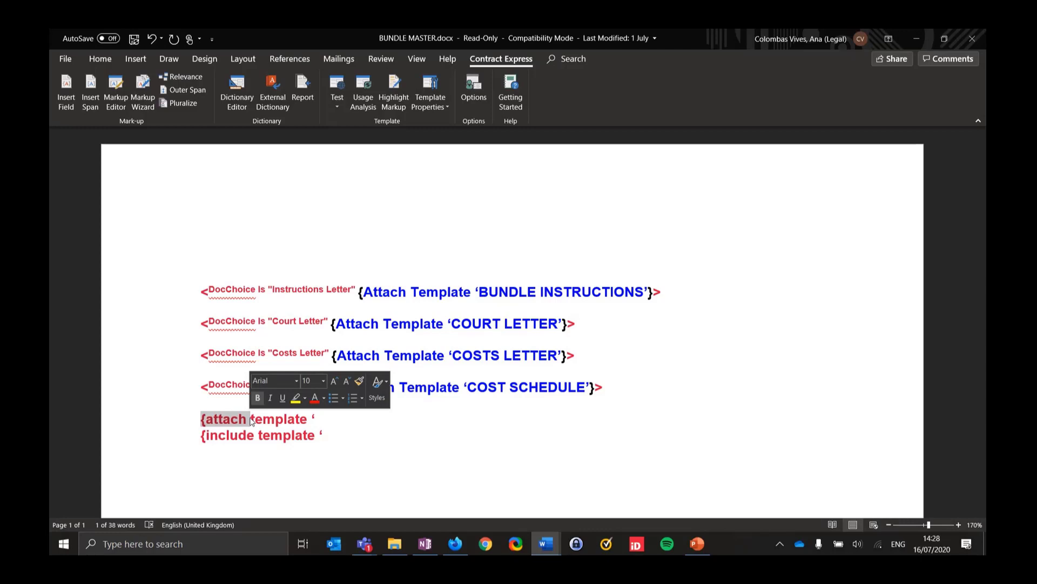
click(316, 435)
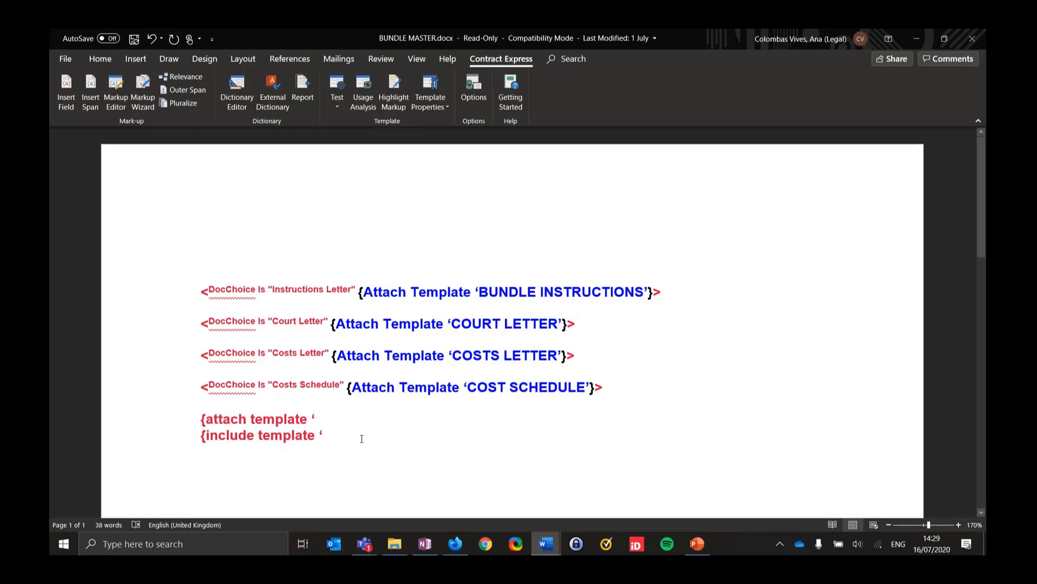
text(Costs)
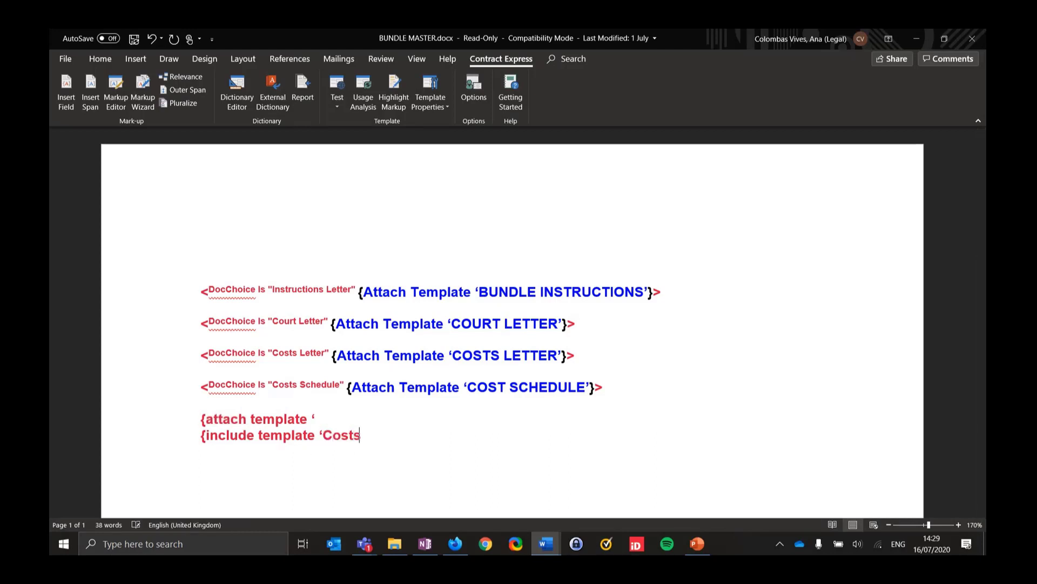
key(BackSpace)
key(BackSpace)
key(BackSpace)
key(BackSpace)
key(Left)
key(Delete)
text(COSTS LETTER')
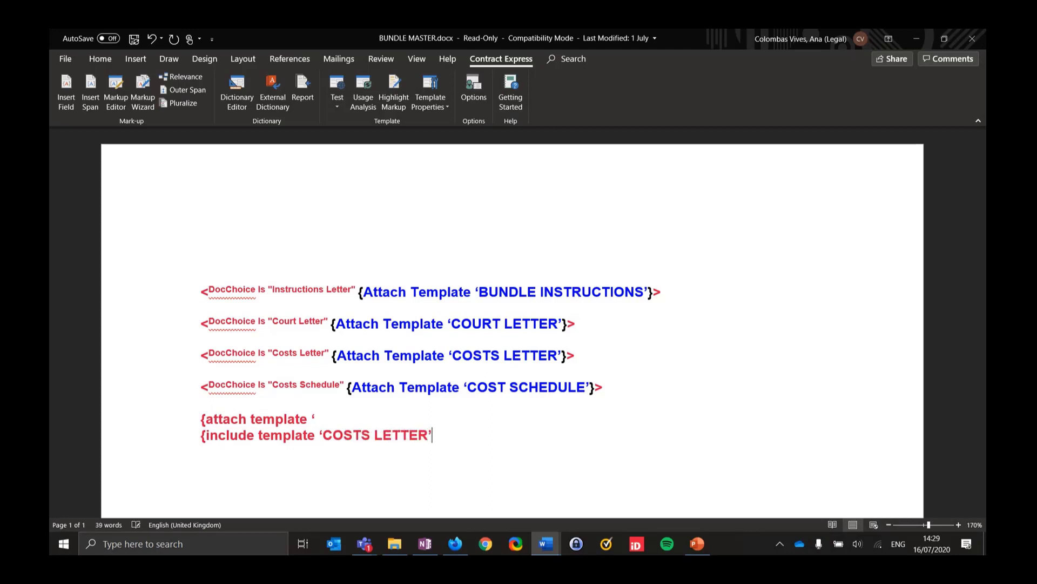
text(})
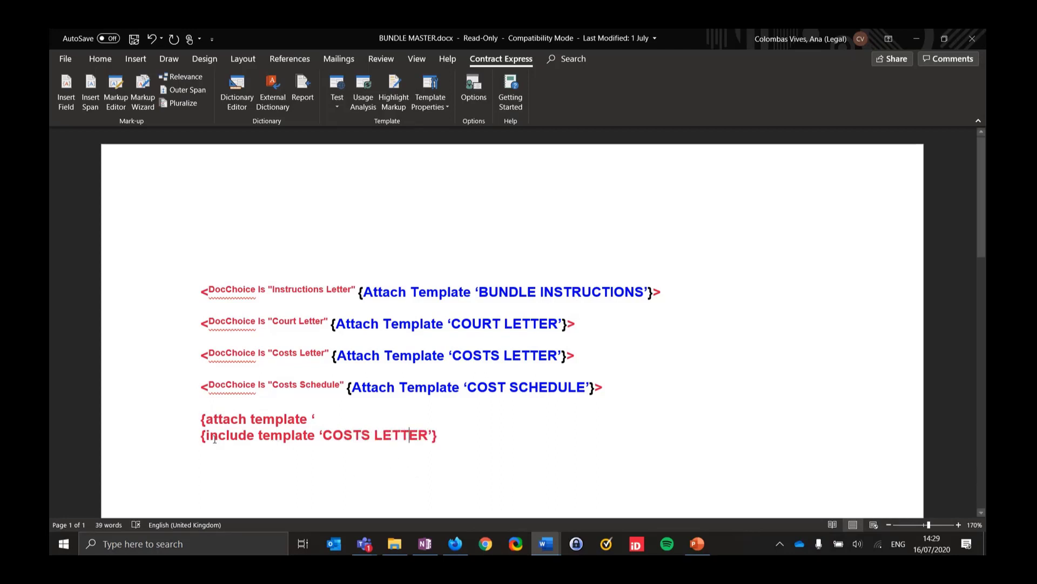
Highlight the include line, its 'COSTS LETTER' name, and the attach line to point them out.
drag(206, 437, 399, 435)
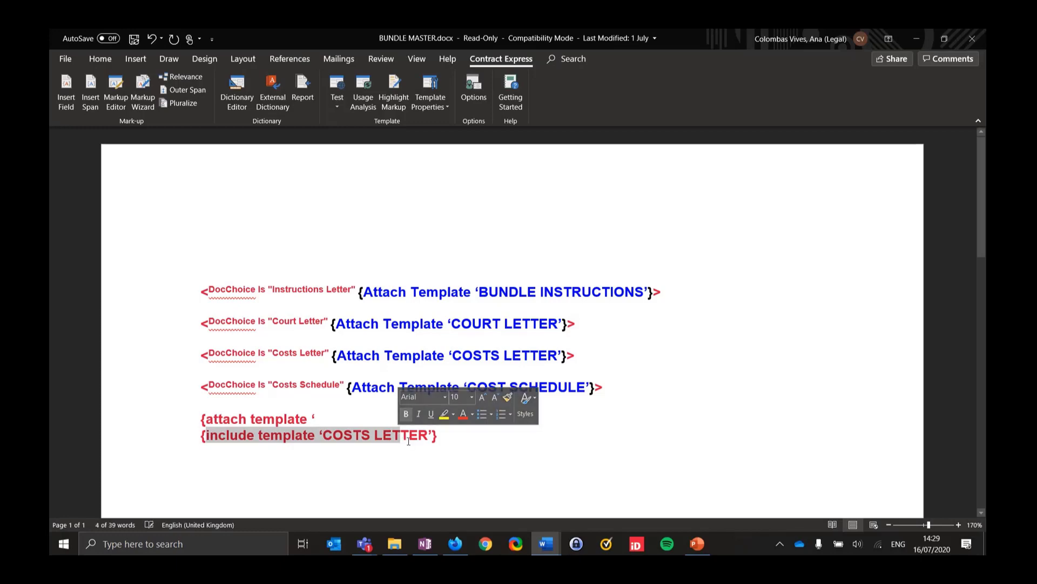
click(329, 435)
drag(330, 435, 427, 437)
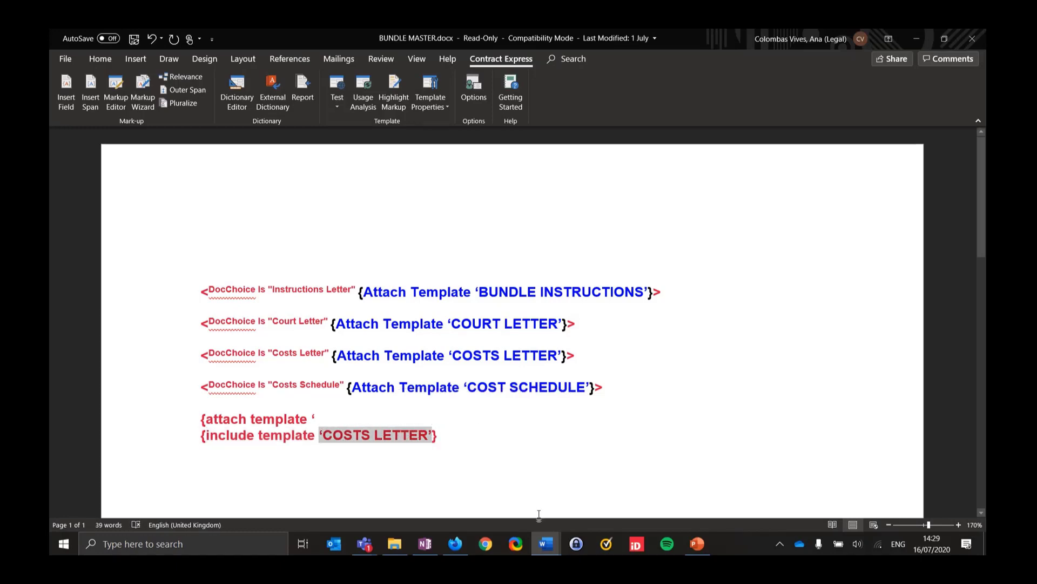
click(194, 437)
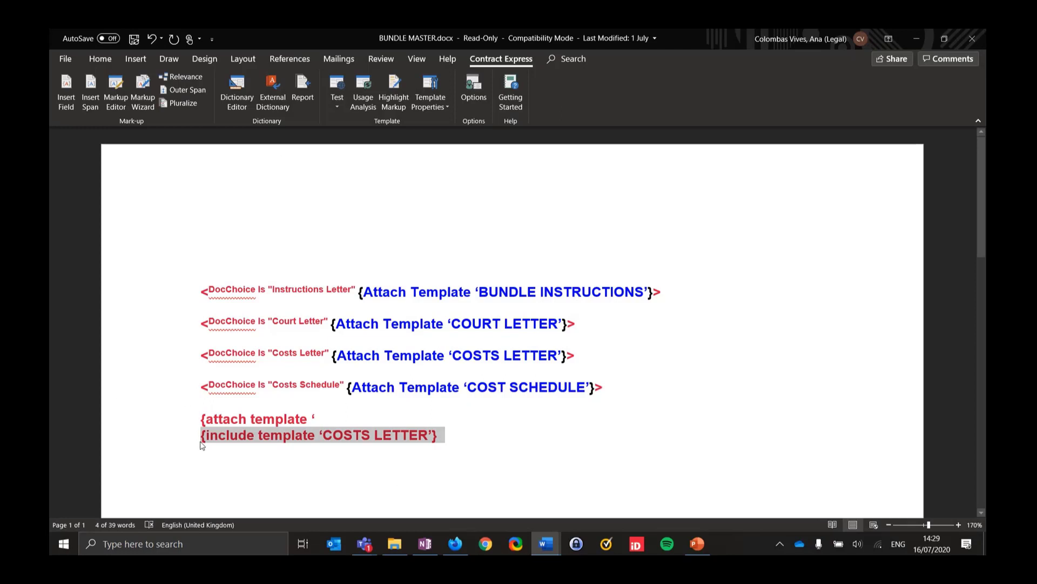
click(199, 419)
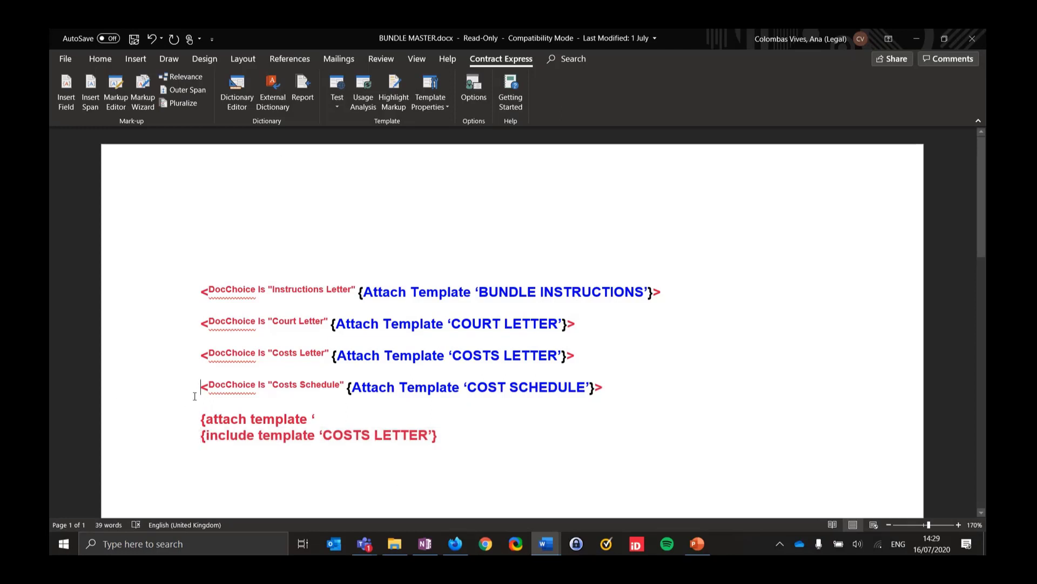
shift+click(416, 414)
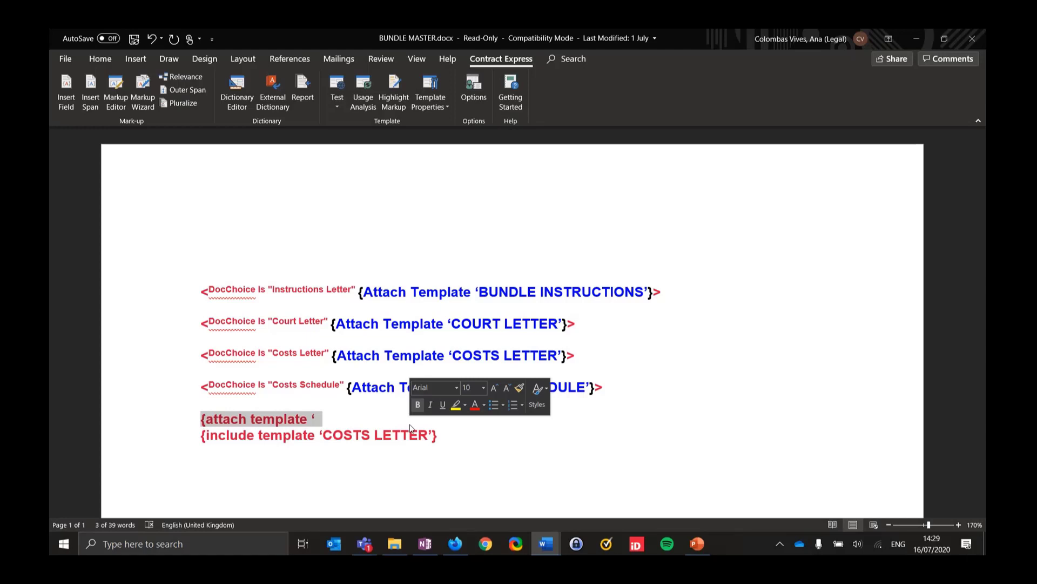
Compare against the first DocChoice line, then delete both example lines.
click(179, 292)
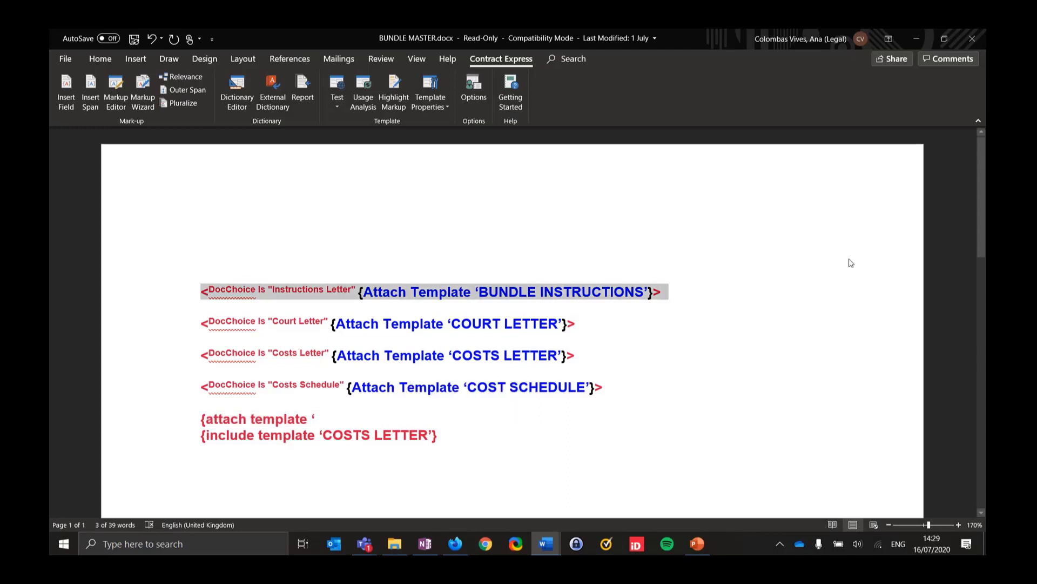
click(179, 281)
drag(200, 420, 430, 444)
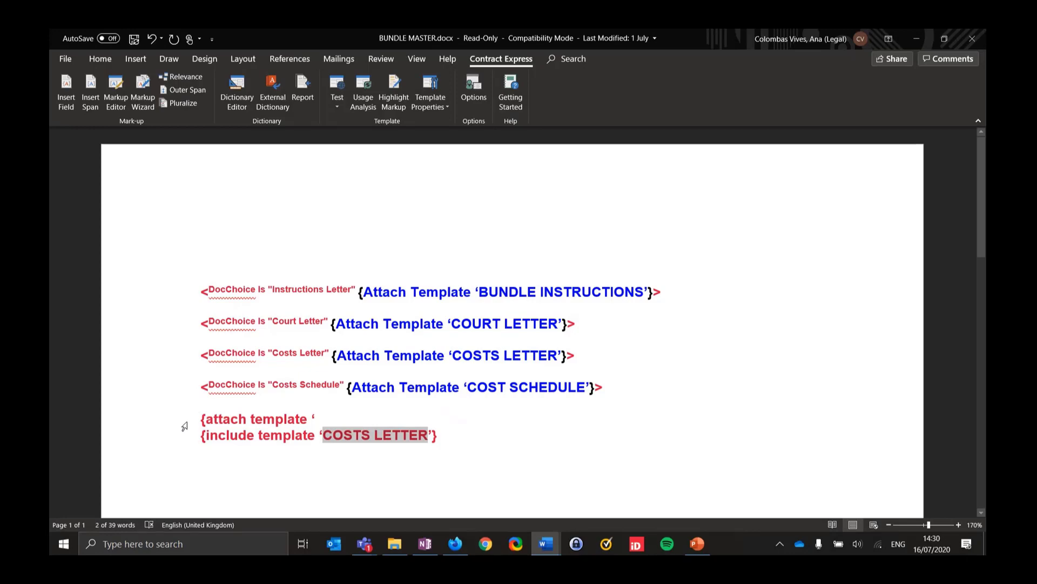
drag(158, 419, 162, 436)
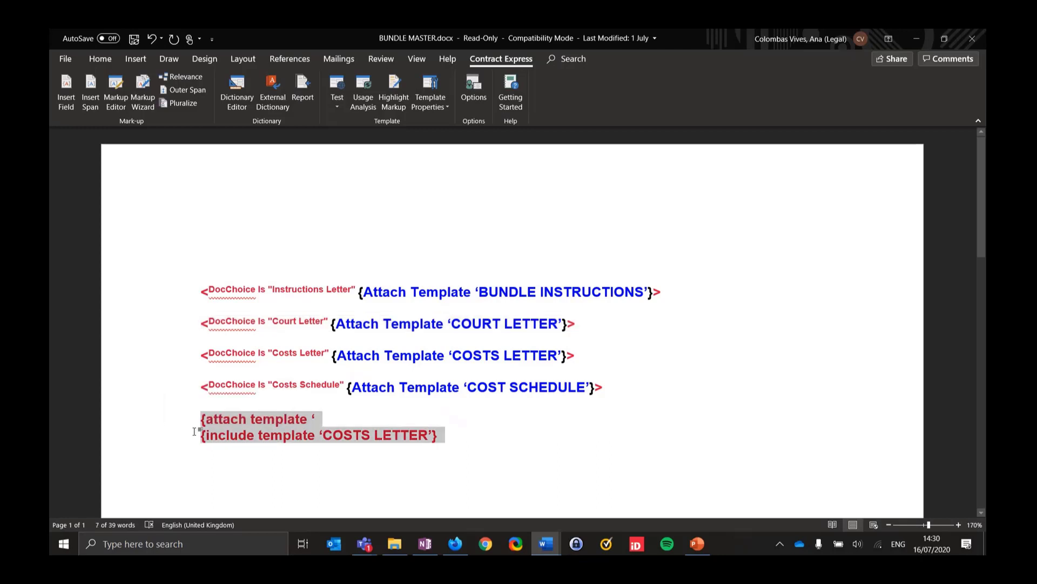
key(Delete)
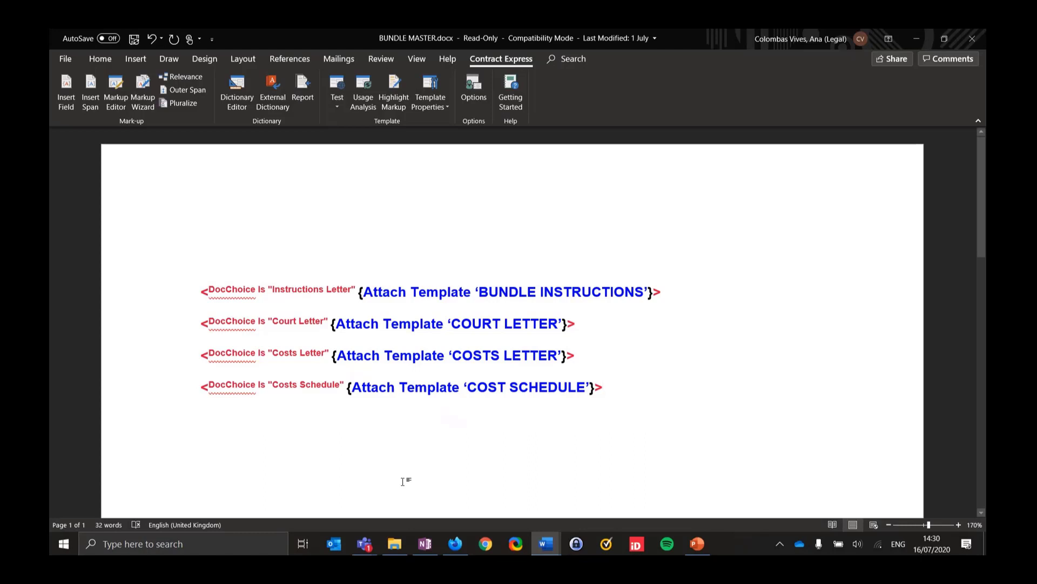
Create a new blank document and type MASTER TEMPLATE in it.
click(354, 443)
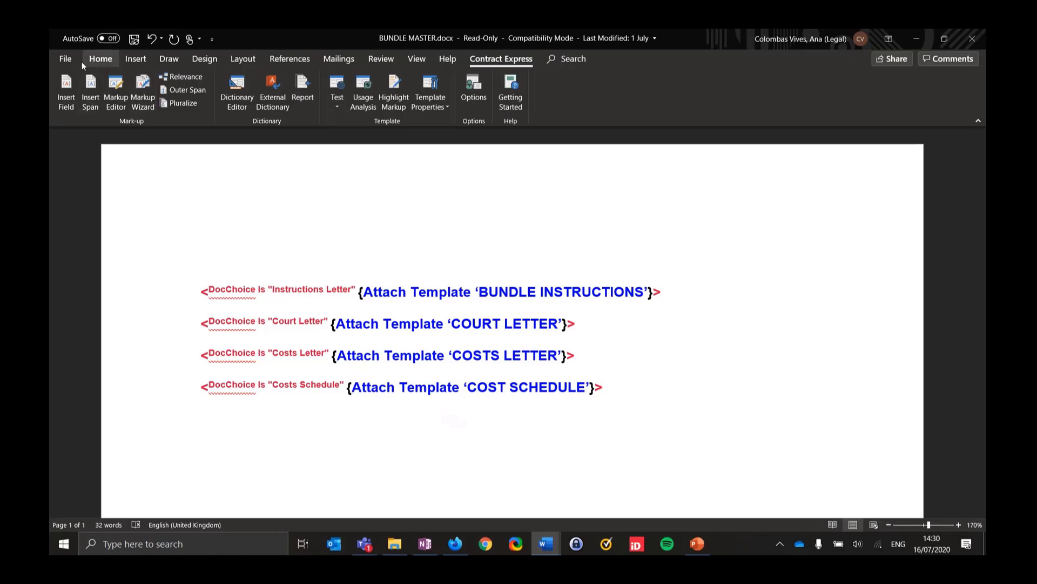
click(65, 59)
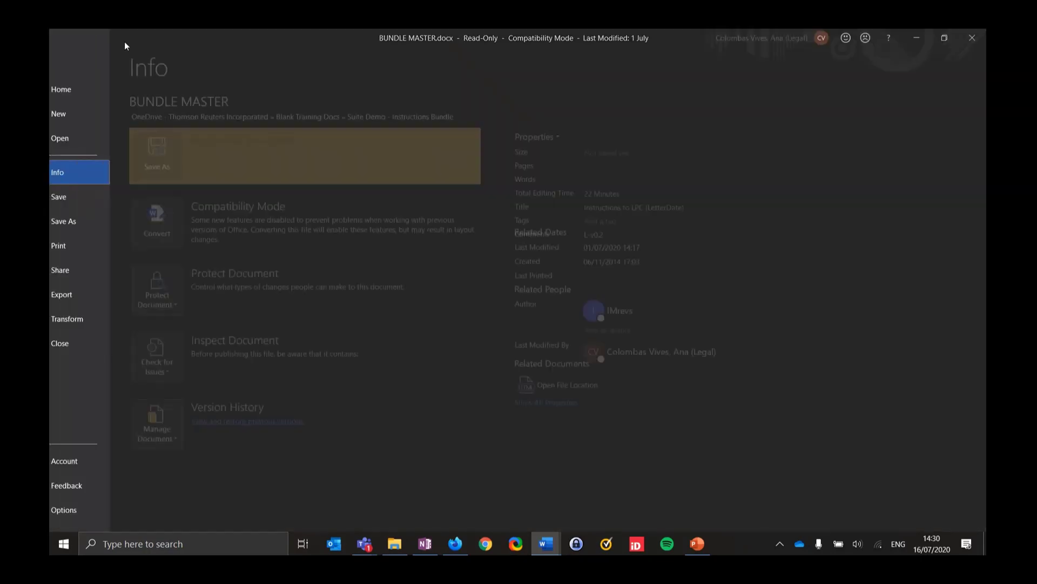
click(92, 112)
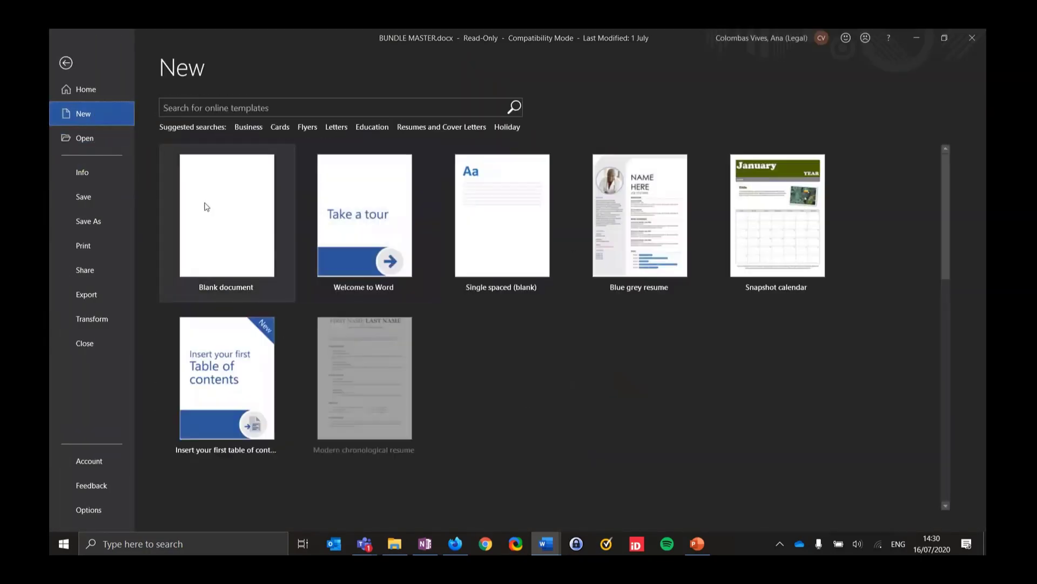
click(206, 205)
text(mAS)
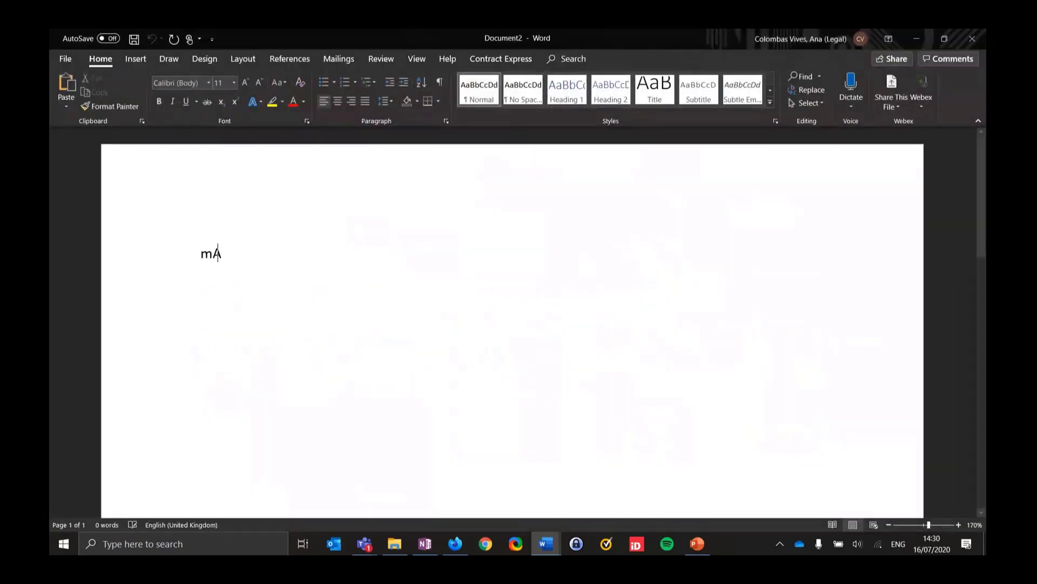
key(BackSpace)
key(BackSpace)
key(BackSpace)
text(MAS)
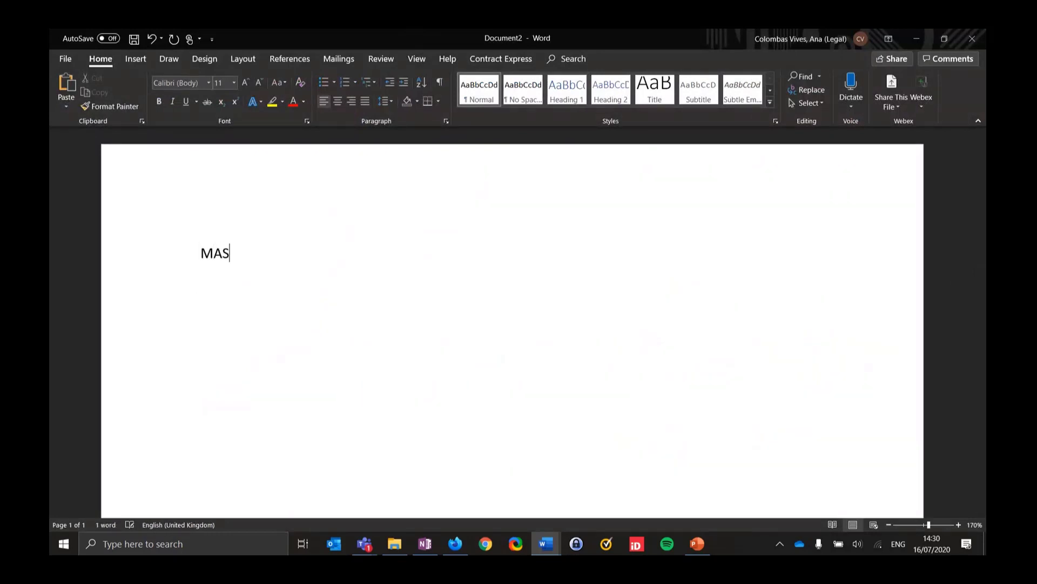
text(TER TEMPLATE)
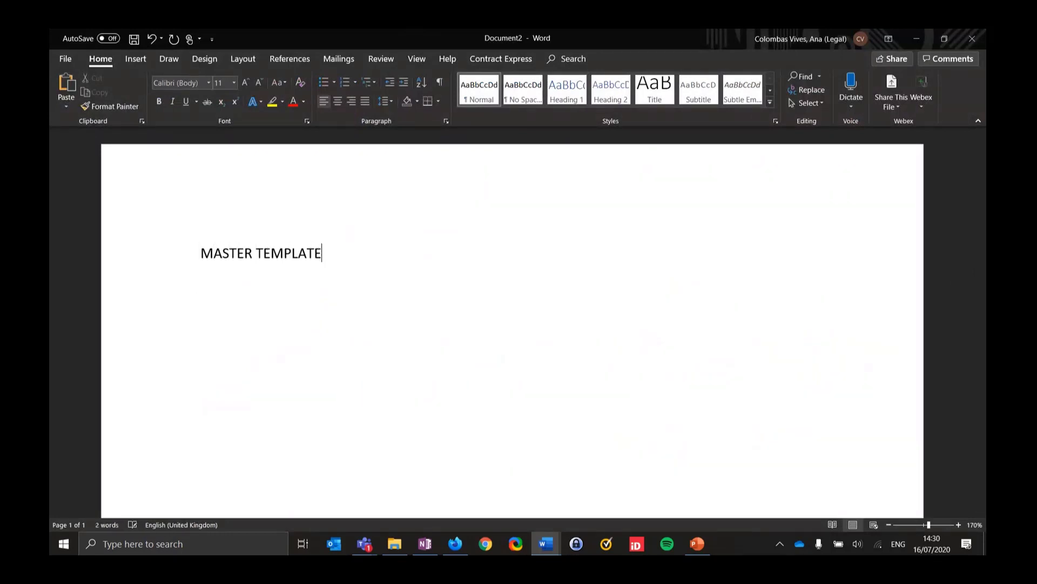
key(alt+shift)
Glance at BUNDLE MASTER, then return and cut the MASTER TEMPLATE text, leaving the page empty.
click(174, 251)
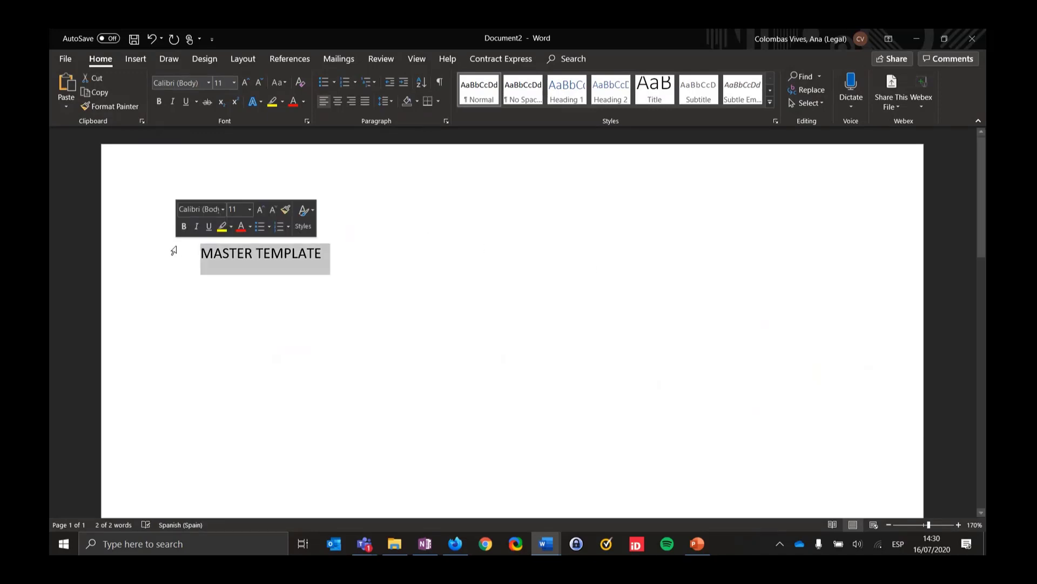
click(230, 269)
click(546, 543)
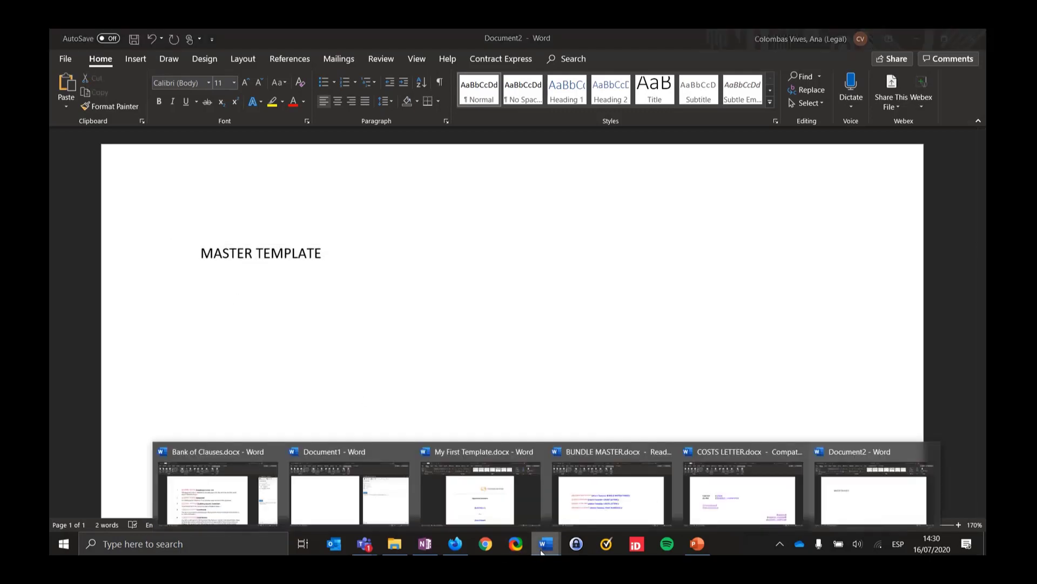
click(615, 498)
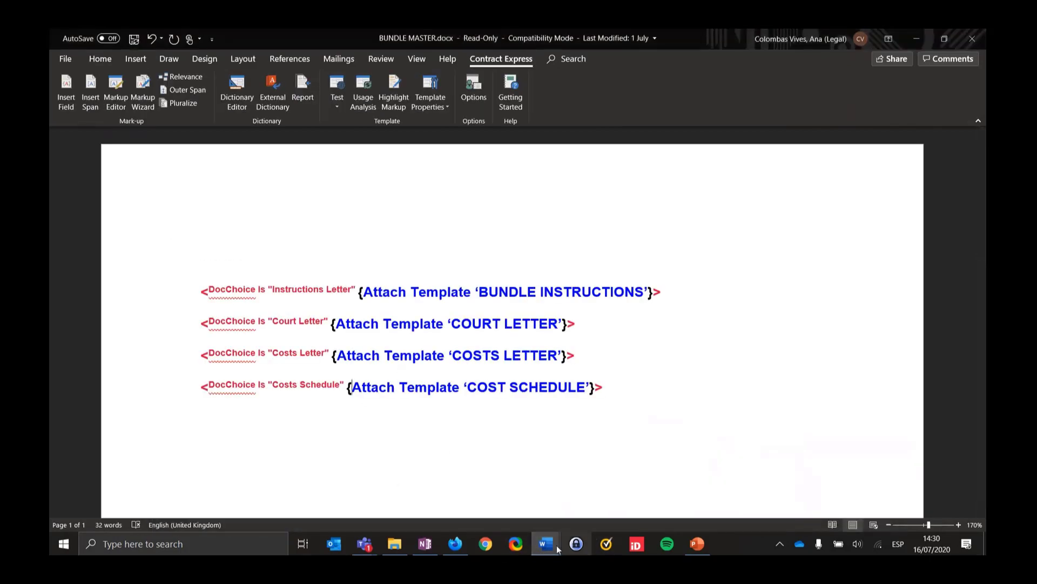
click(556, 546)
click(867, 492)
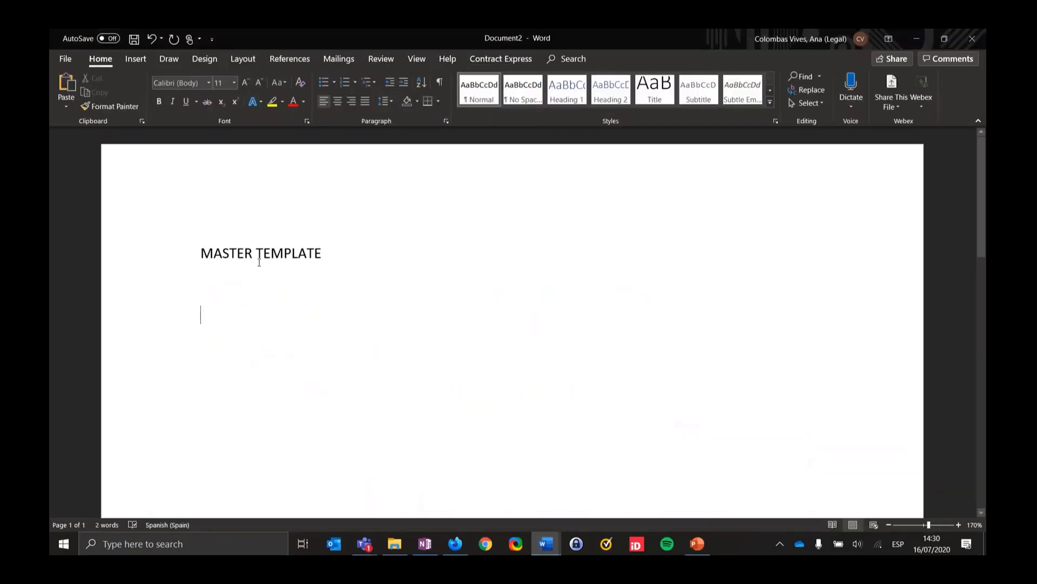
click(172, 254)
key(ctrl+c)
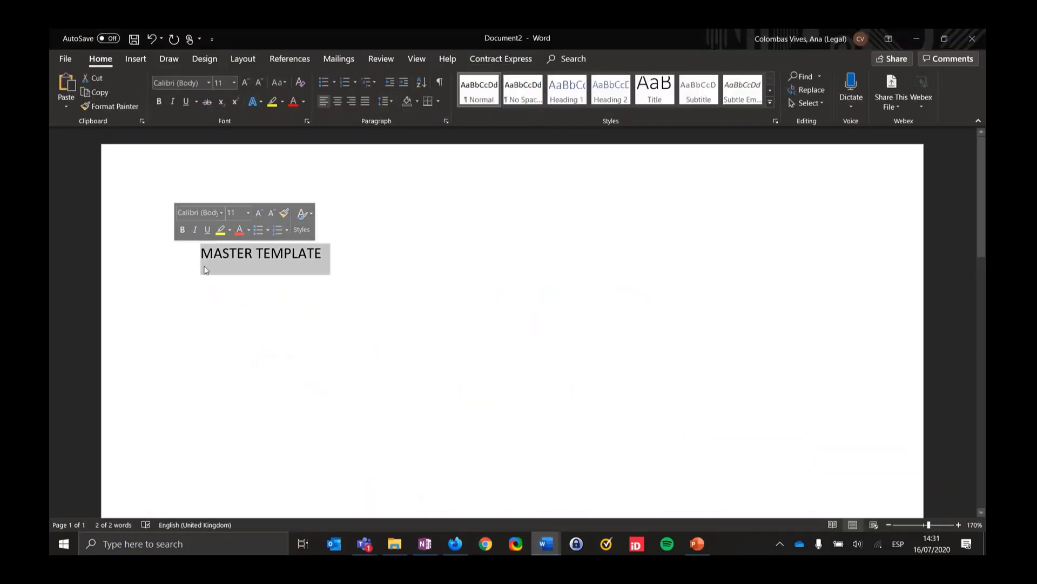
key(Delete)
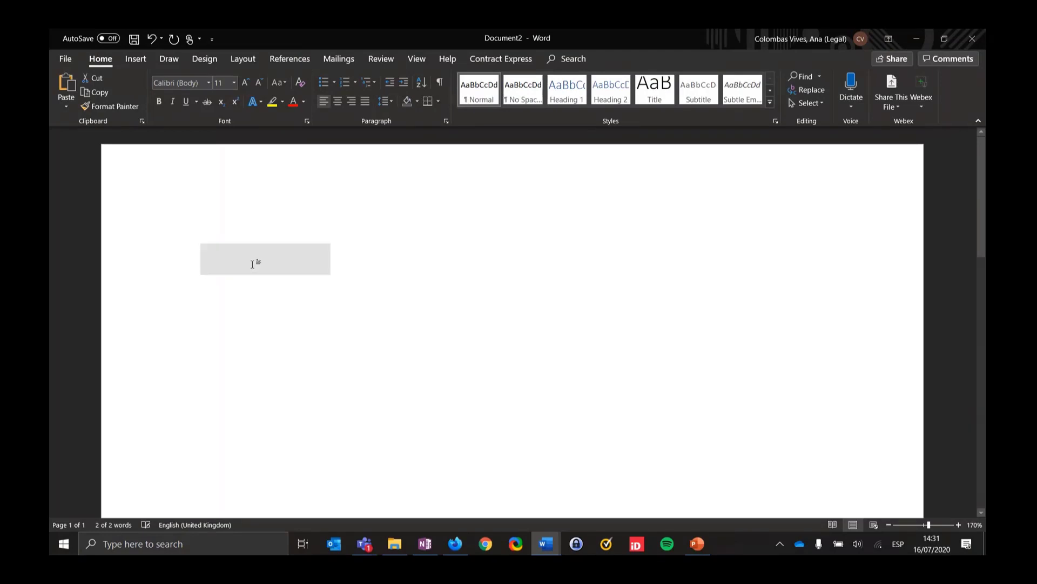
click(498, 60)
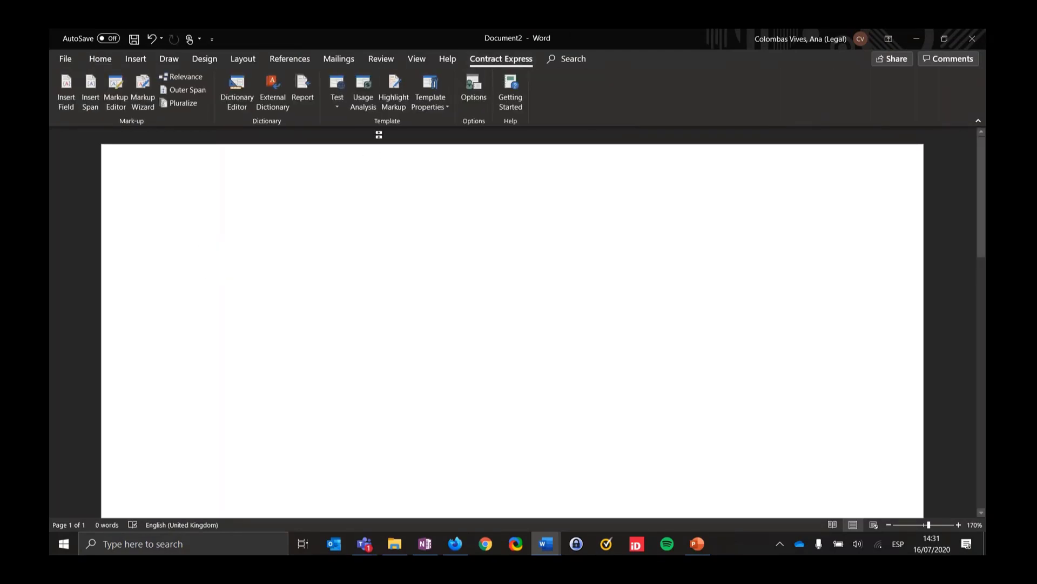
Set Document2's template reference to MASTER TEMPLATE, sign in, and confirm overwriting the existing reference.
click(430, 85)
key(ctrl+v)
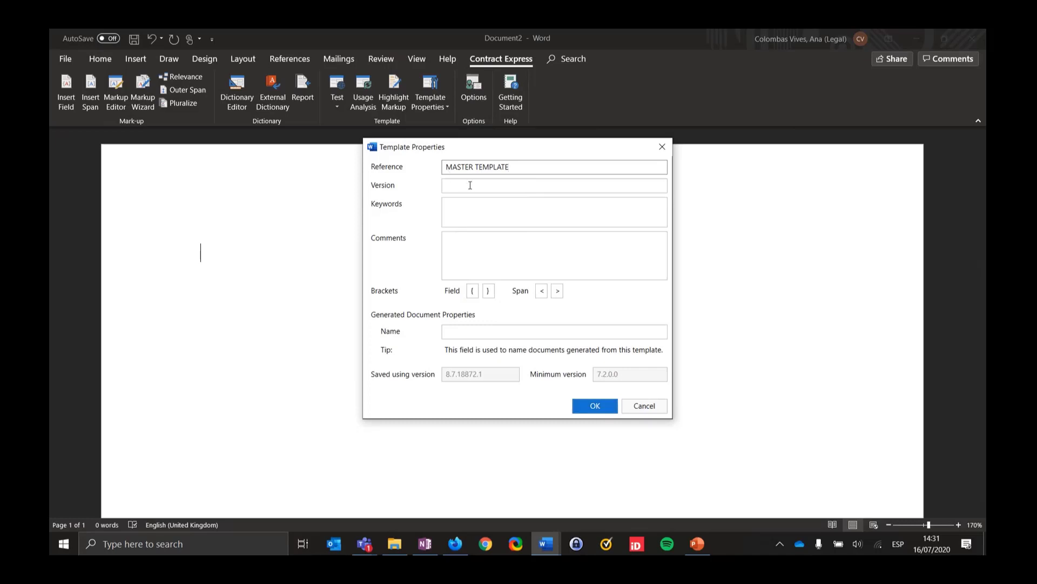
click(608, 406)
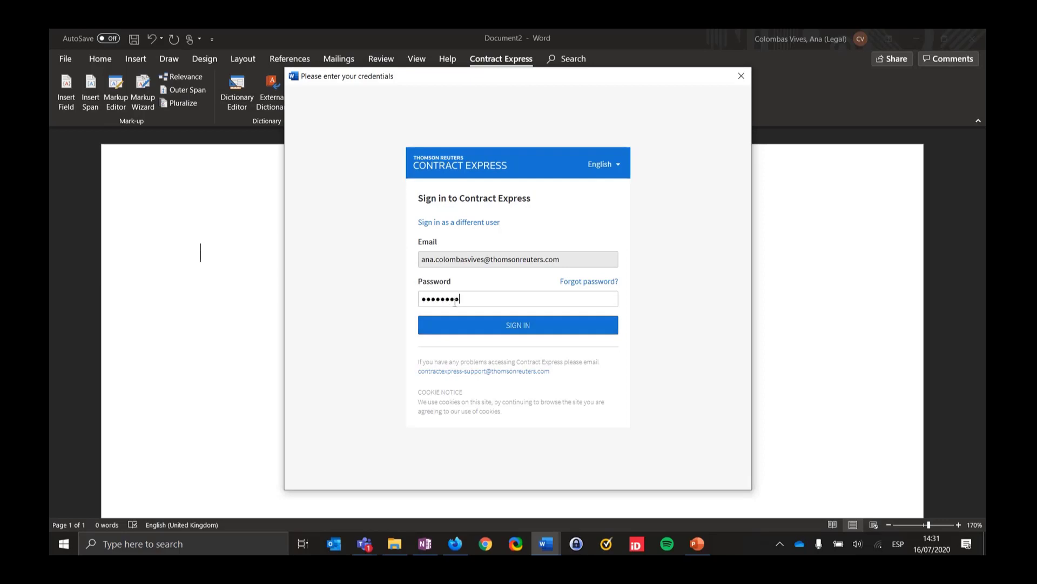
key(BackSpace)
key(BackSpace)
key(BackSpace)
key(BackSpace)
key(BackSpace)
key(BackSpace)
key(BackSpace)
key(BackSpace)
key(BackSpace)
key(BackSpace)
key(Return)
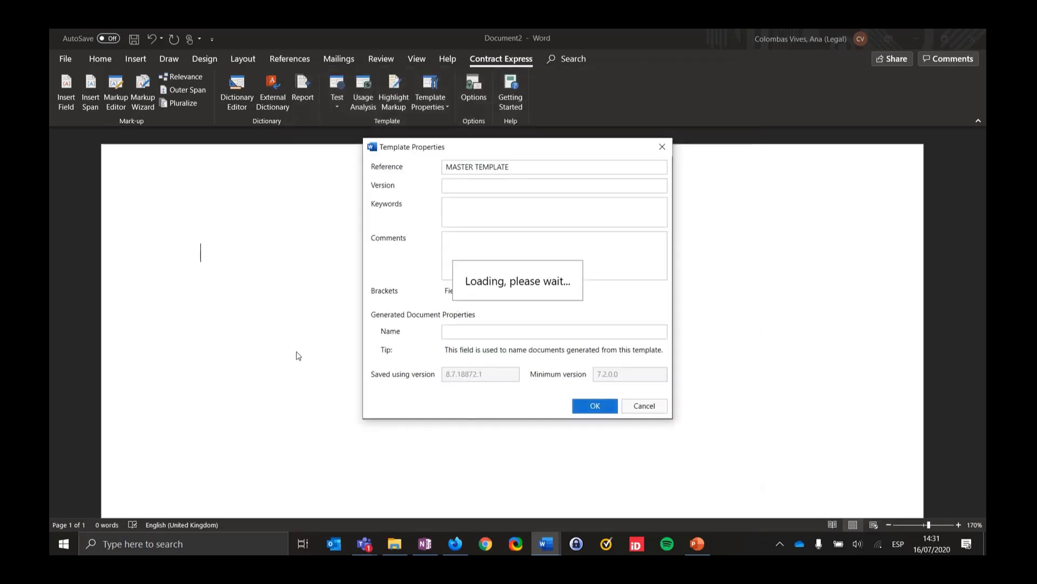
click(585, 317)
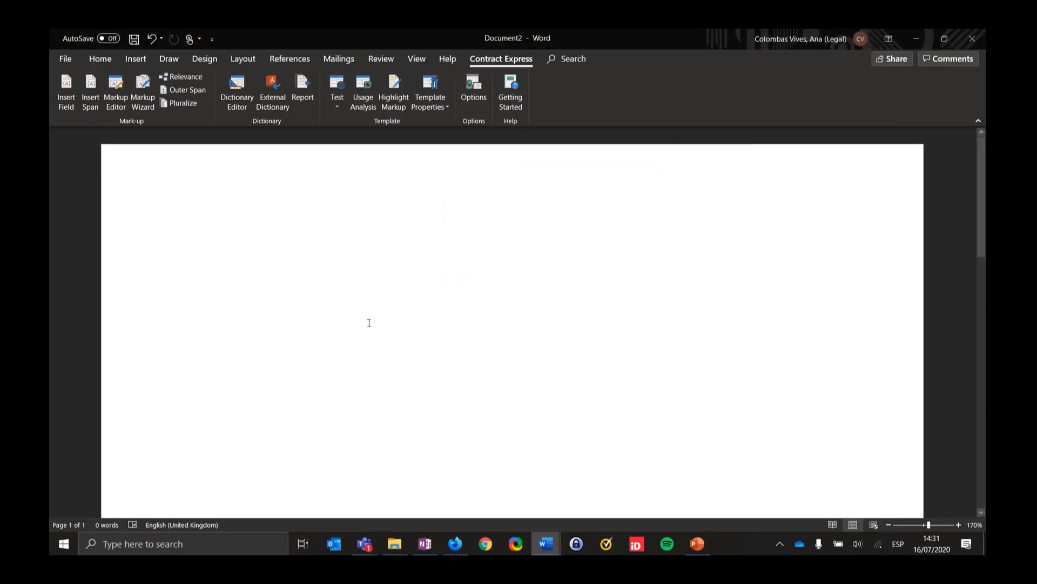
Add the line {attach template 'Sub-Template 1'}.
text(^^)
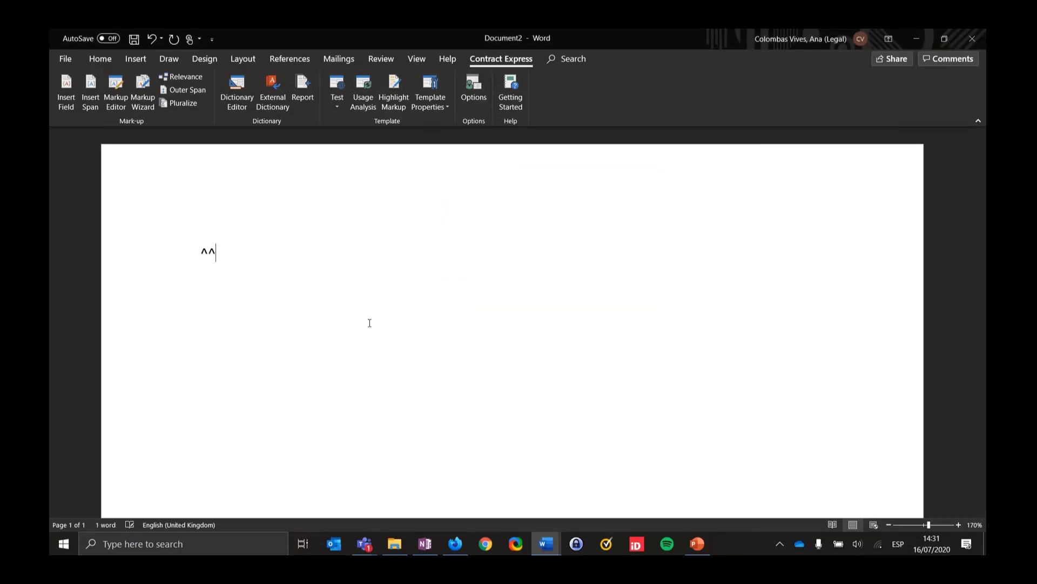
key(BackSpace)
key(BackSpace)
key(alt+shift)
text({attach template )
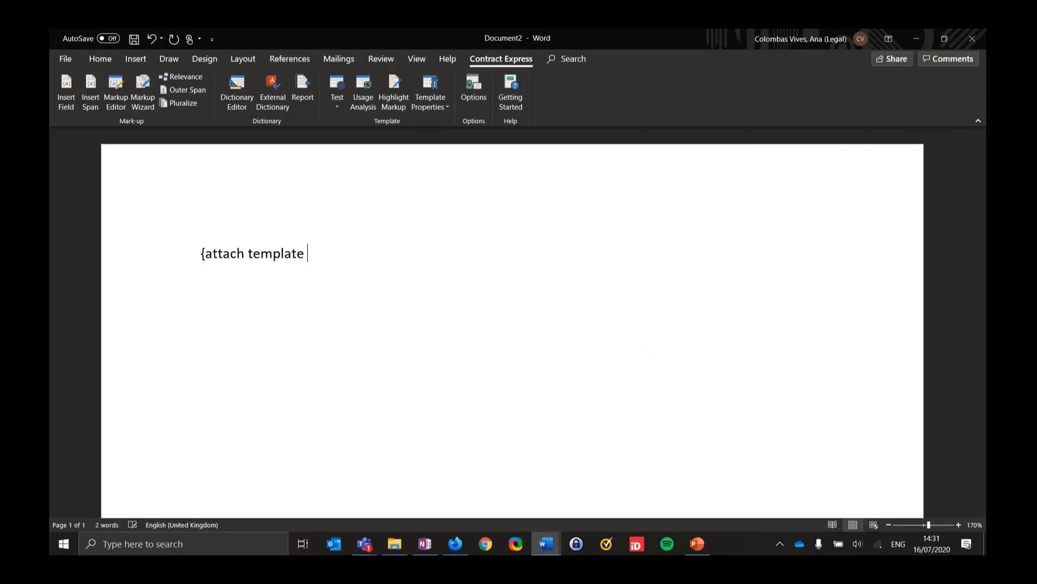
text('Sub)
text(templat)
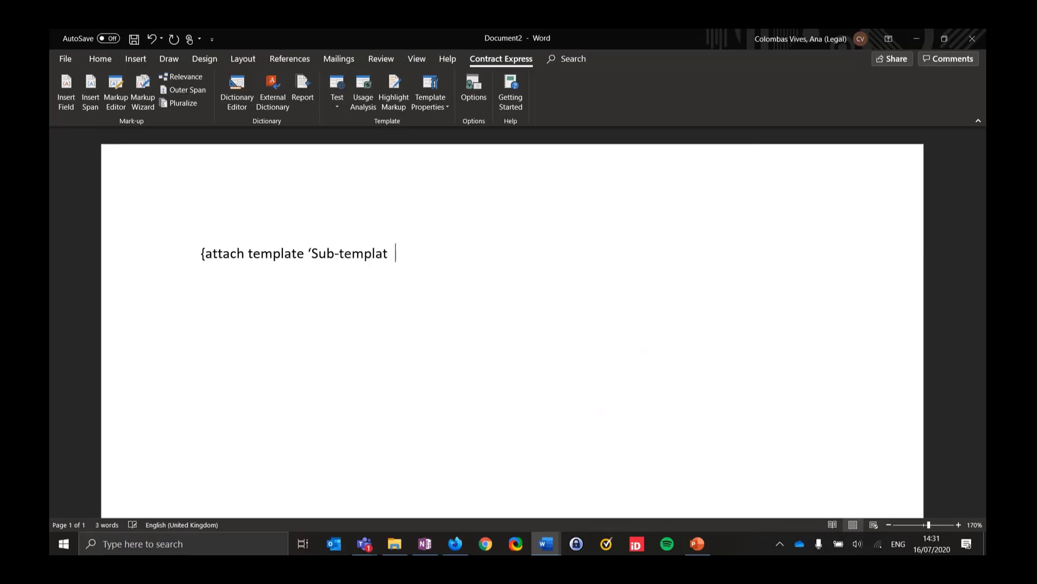
key(BackSpace)
key(BackSpace)
key(BackSpace)
key(BackSpace)
key(BackSpace)
key(BackSpace)
key(BackSpace)
key(BackSpace)
text(Template 1)
text('})
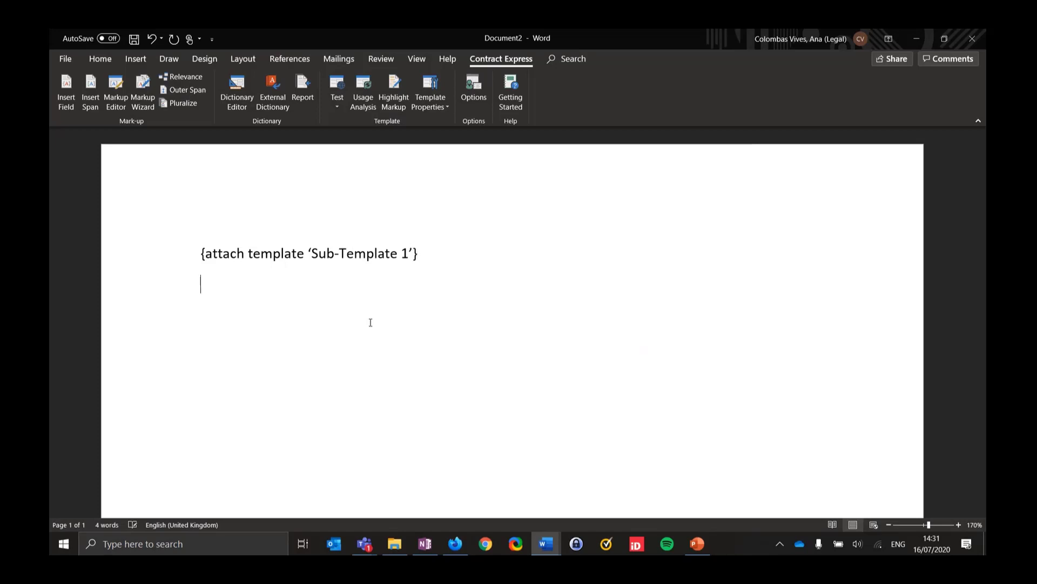
key(Return)
Add a second attach template line for Sub-Template 2.
text({attach templa)
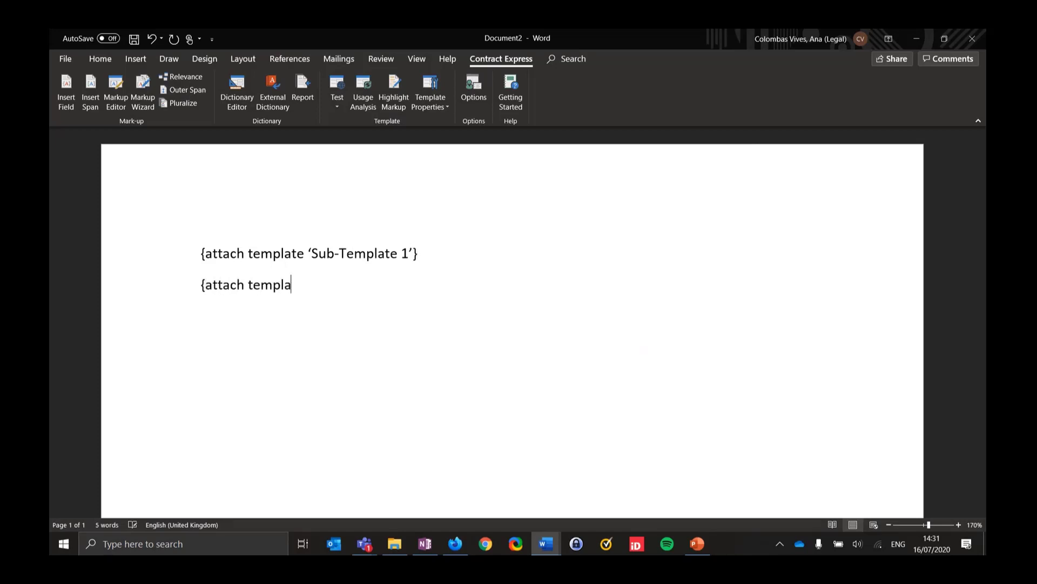
text(te #)
text(Sub-Template)
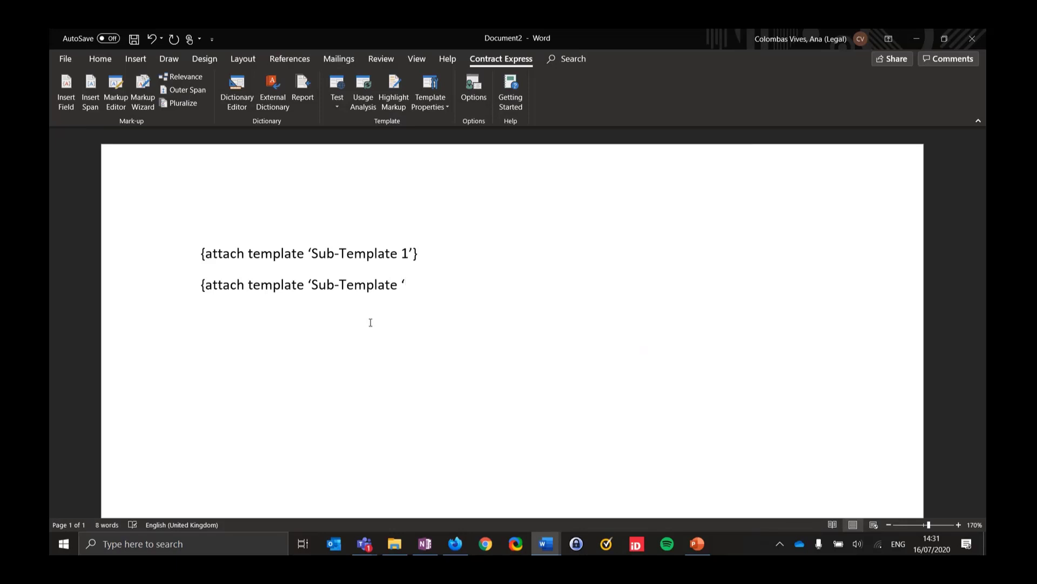
text(2’)
key(Return)
Create a new blank document headed 'Sub-Template 1'.
click(65, 58)
click(86, 114)
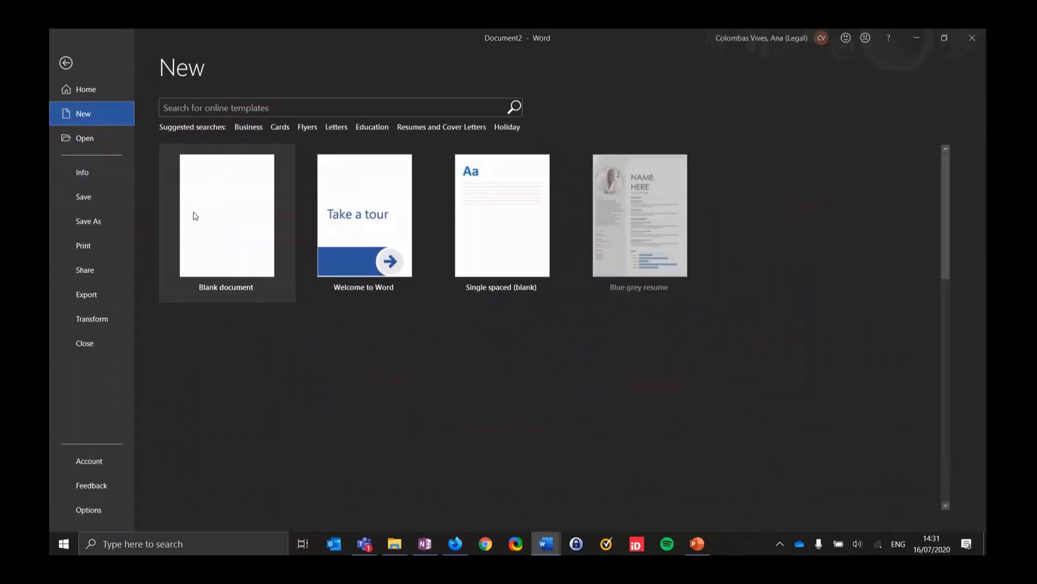
click(269, 211)
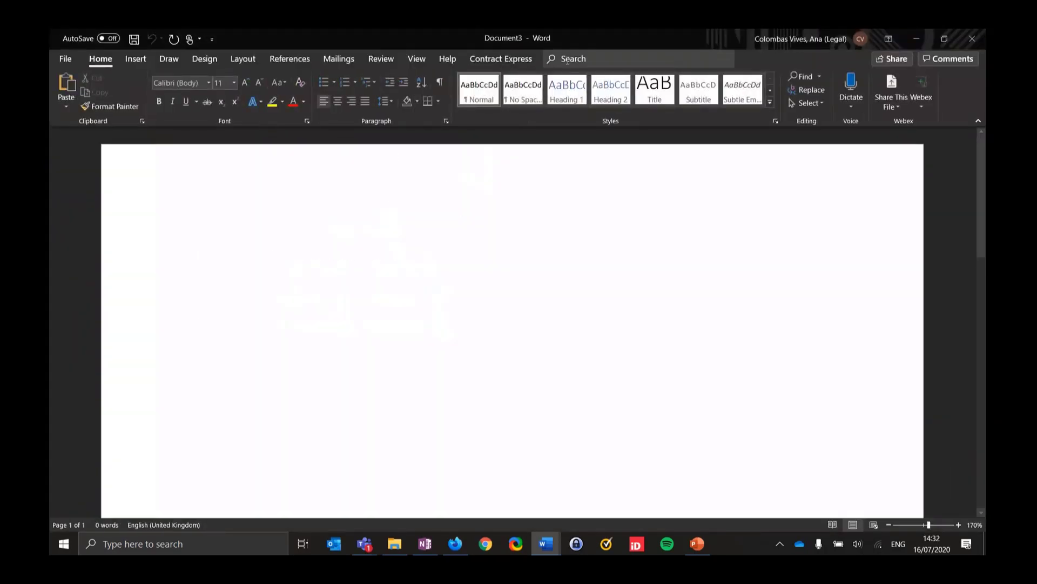
text(Sub-)
text(Template)
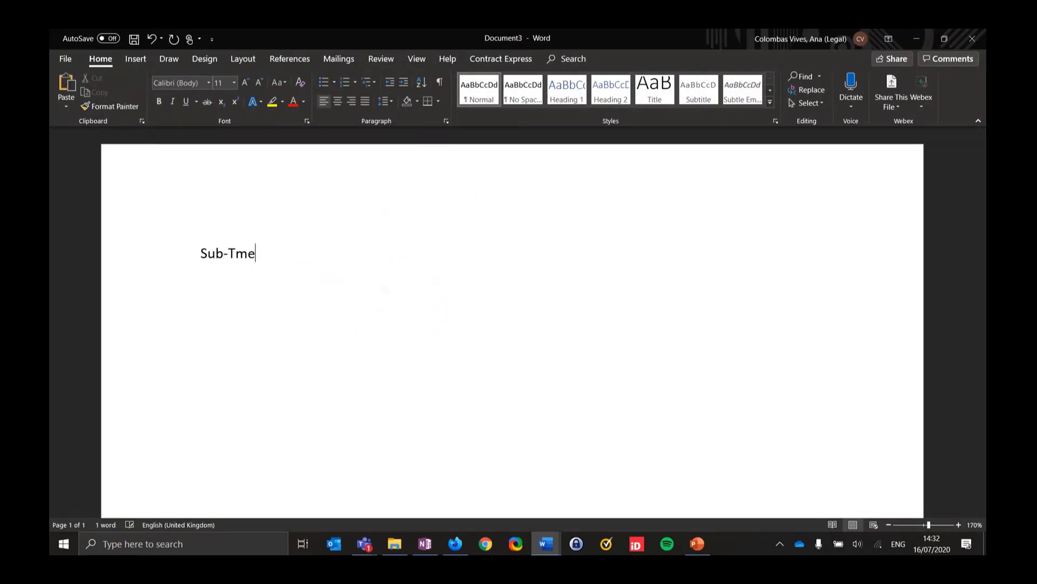
key(BackSpace)
key(BackSpace)
text(emplate 1)
key(Return)
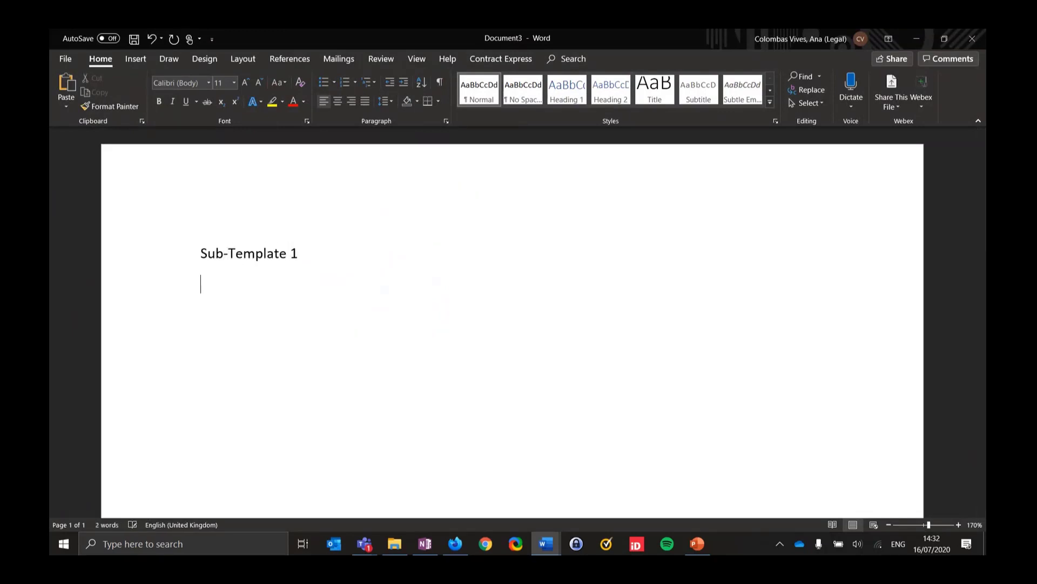
Create another blank document headed 'Sub-Template 2' and minimize it.
click(65, 59)
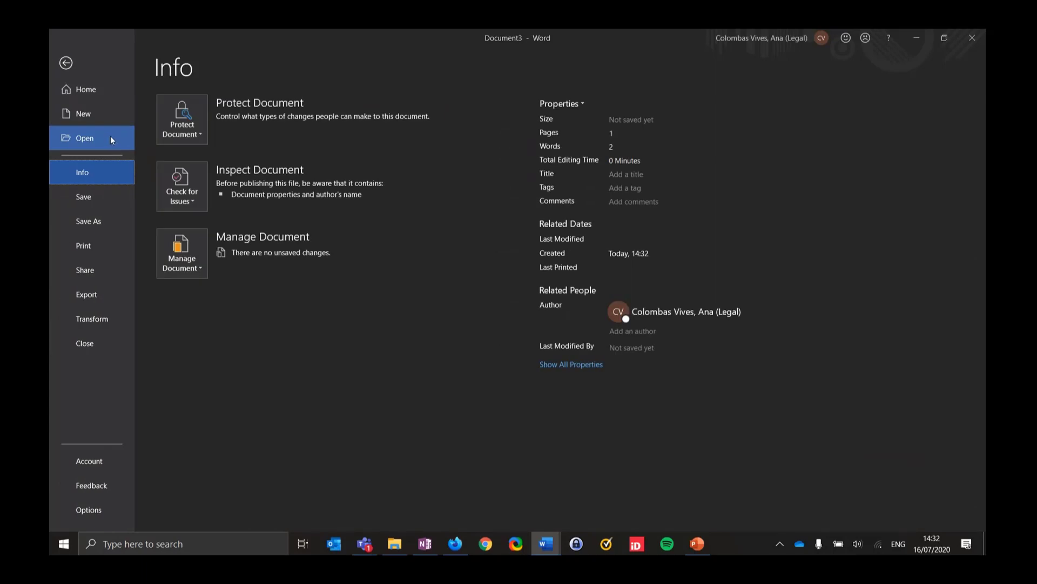
click(87, 115)
key(Escape)
key(ctrl+n)
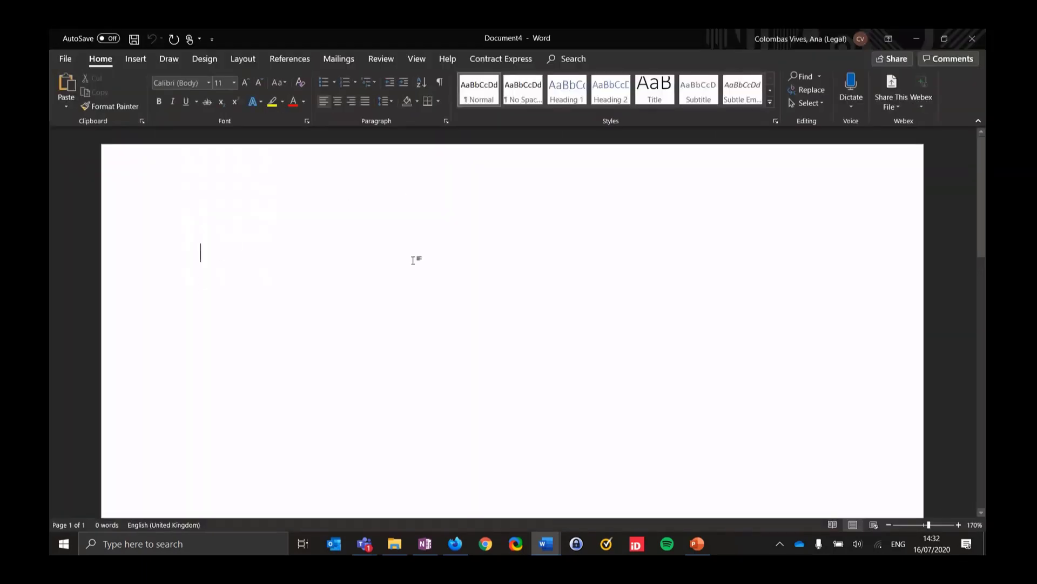
text(Sub-)
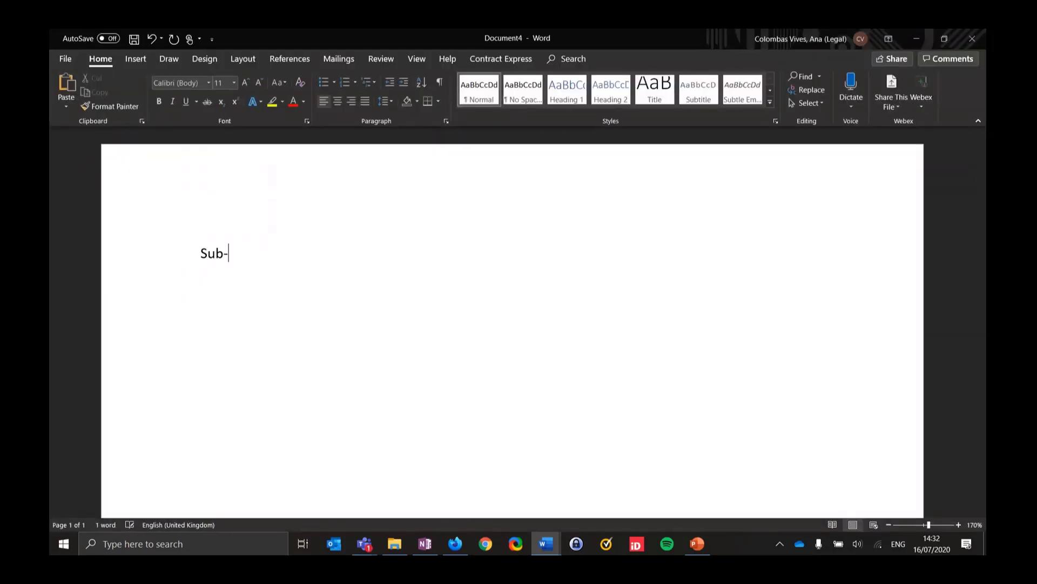
text(Template 2)
key(Return)
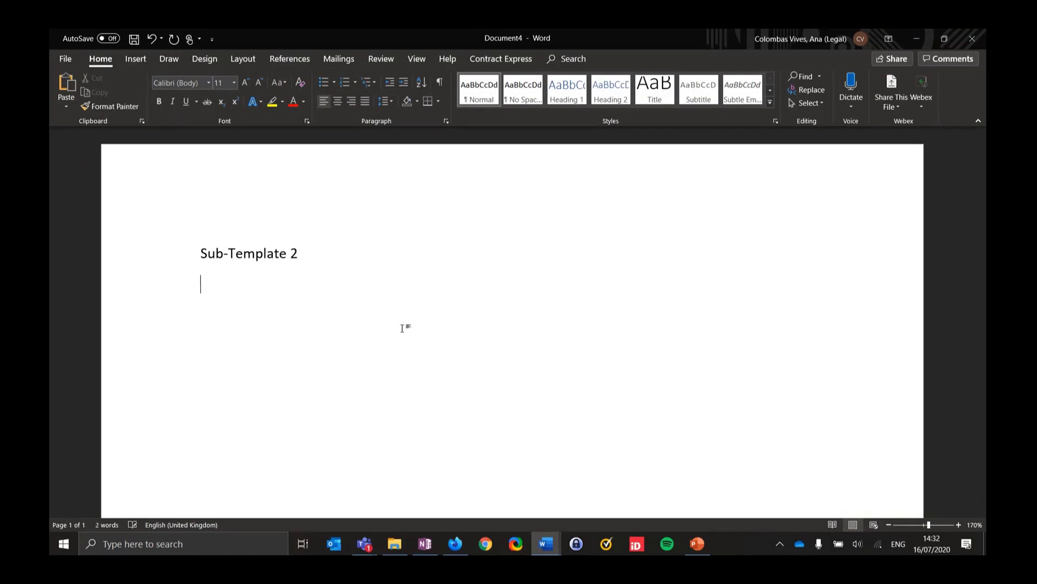
click(916, 38)
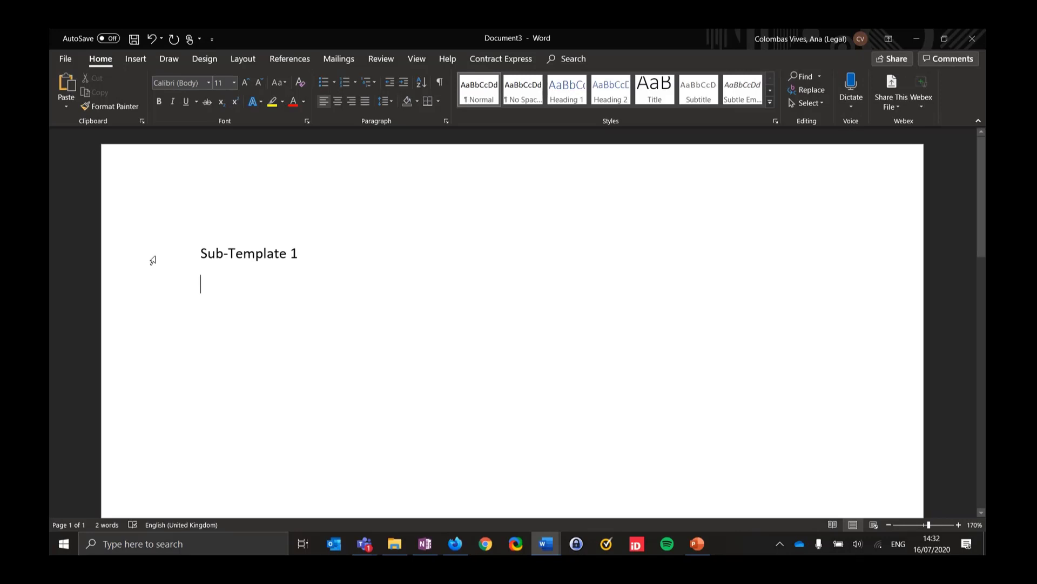
Minimize Sub-Template 1 and select the two attach template lines in the master document.
click(174, 252)
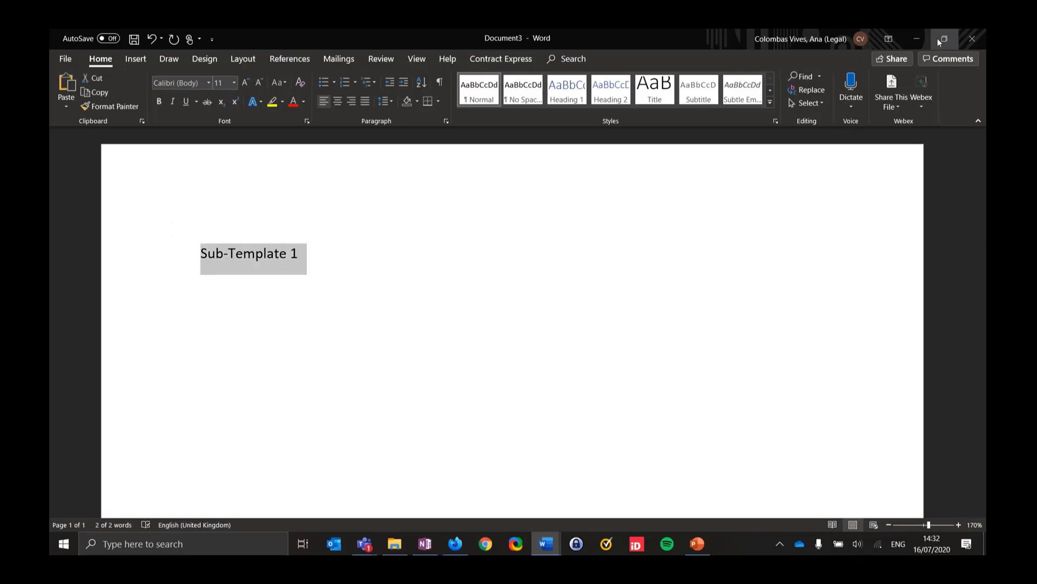
click(916, 38)
drag(186, 251, 207, 307)
click(205, 304)
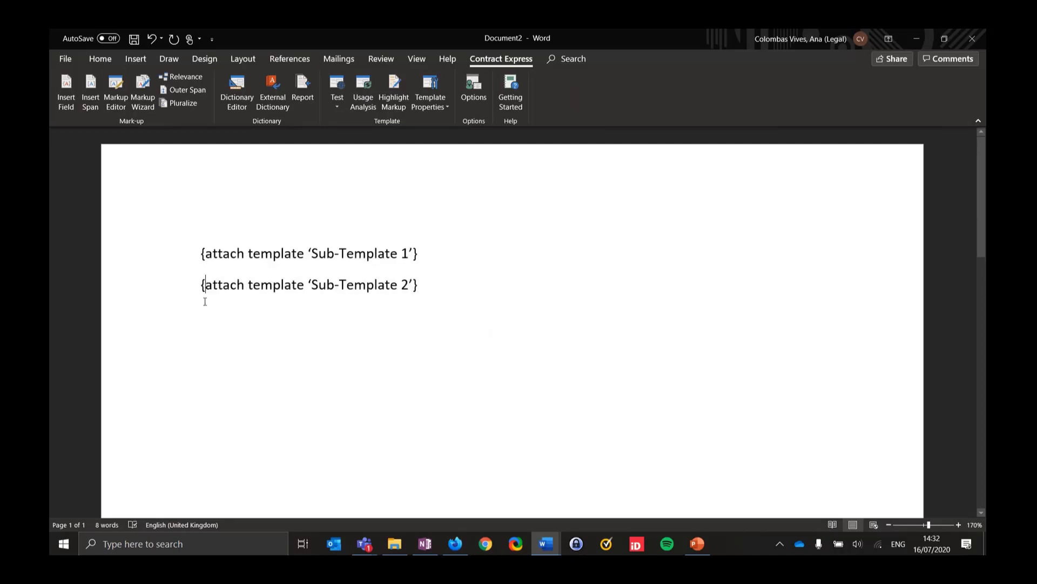
drag(183, 262, 190, 307)
click(196, 360)
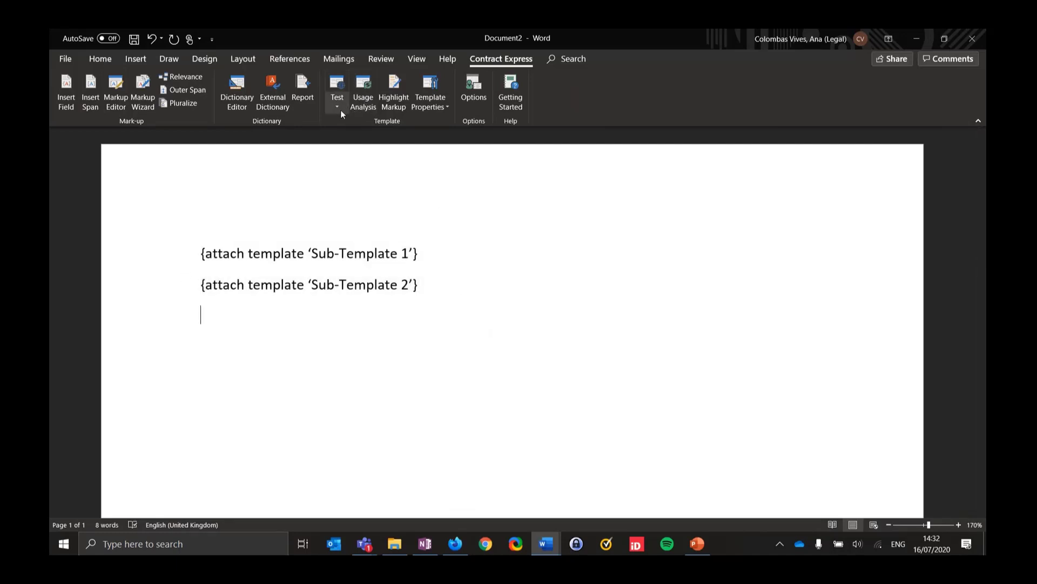
Open the master's Dictionary Editor, widen its pane, then return to the Sub-Template 1 document.
click(235, 101)
mouse_move(546, 544)
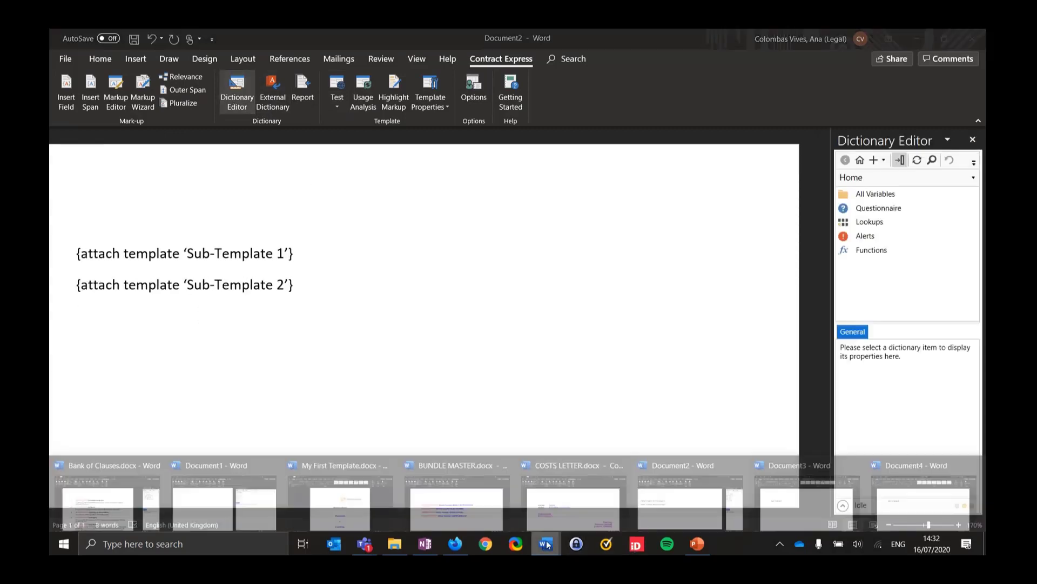
click(842, 501)
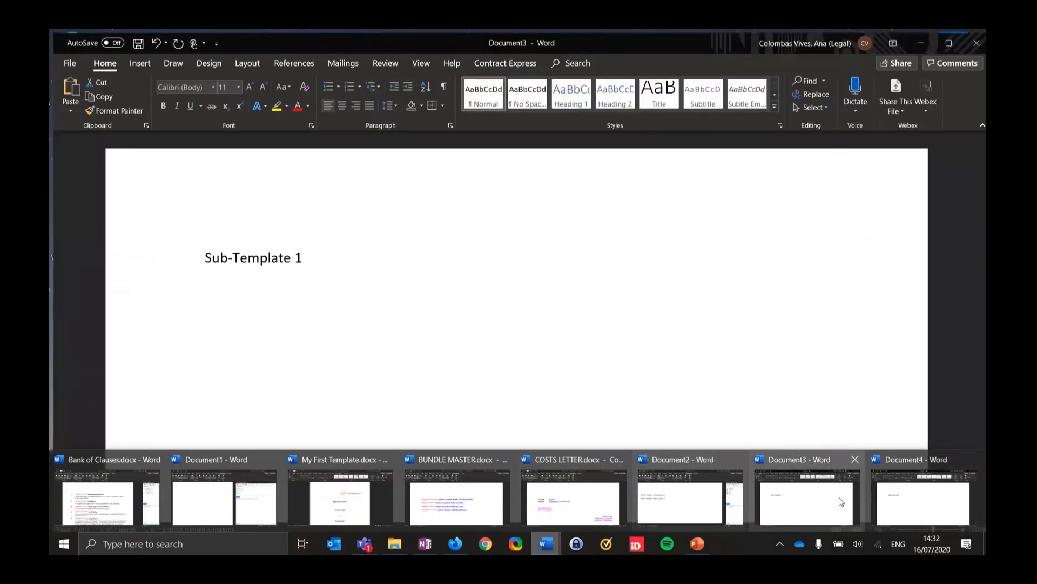
mouse_move(911, 498)
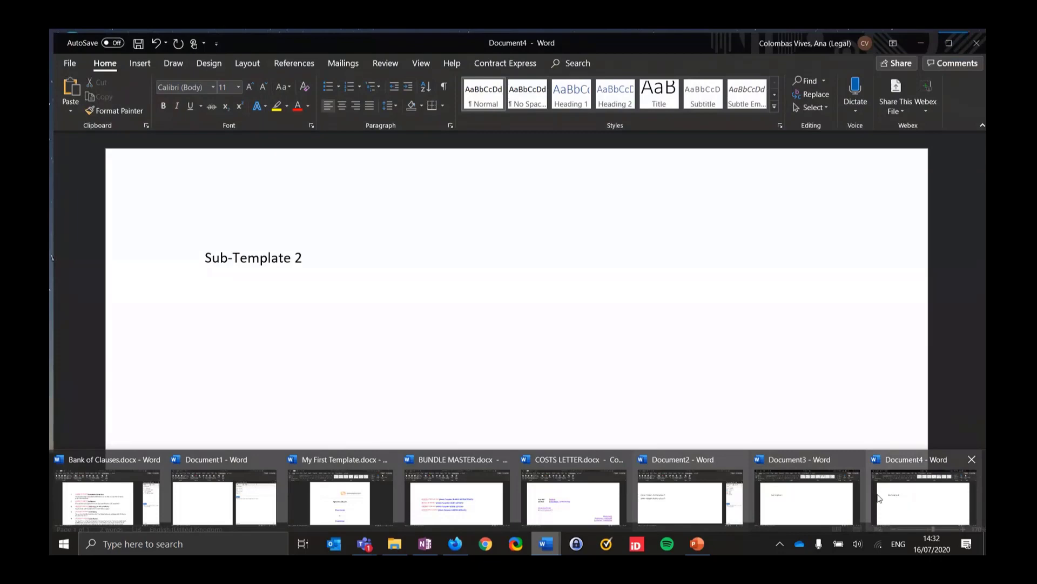
click(682, 499)
drag(831, 306, 690, 336)
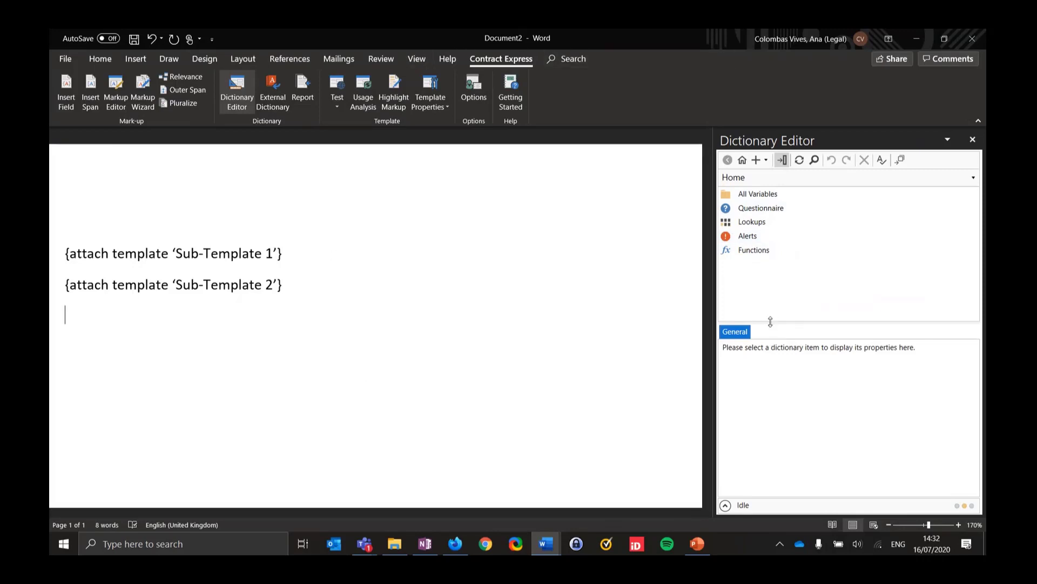
drag(770, 321, 772, 369)
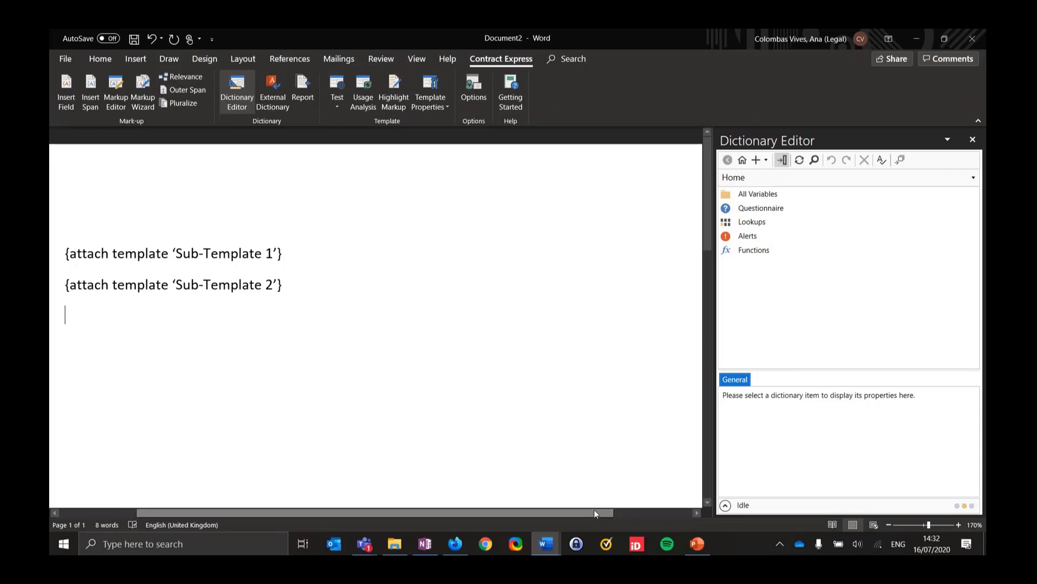
mouse_move(552, 551)
click(804, 495)
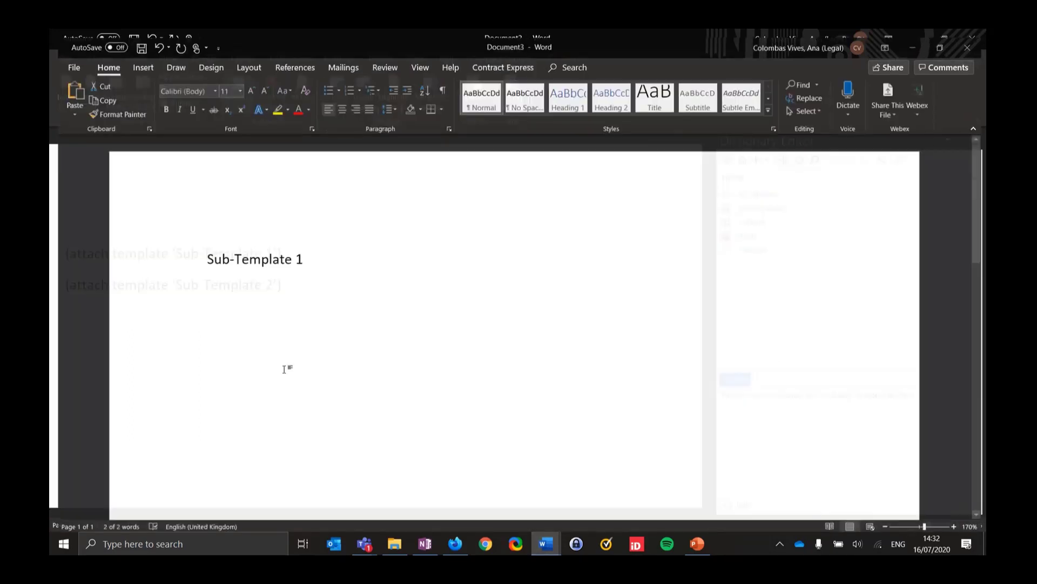
Type a {ClientName} field under the Sub-Template 1 heading.
text({ClientName)
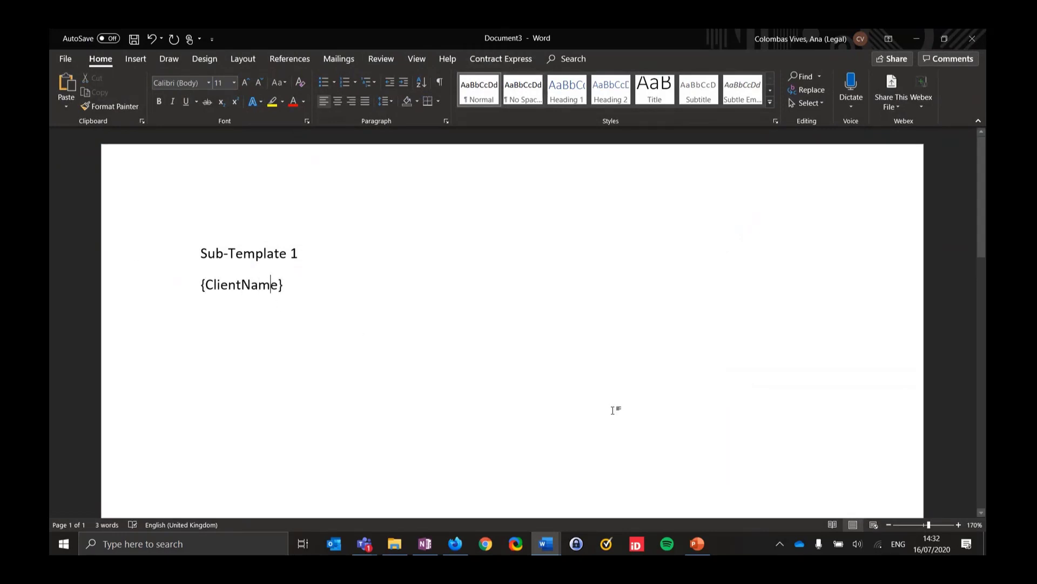
mouse_move(552, 546)
click(888, 497)
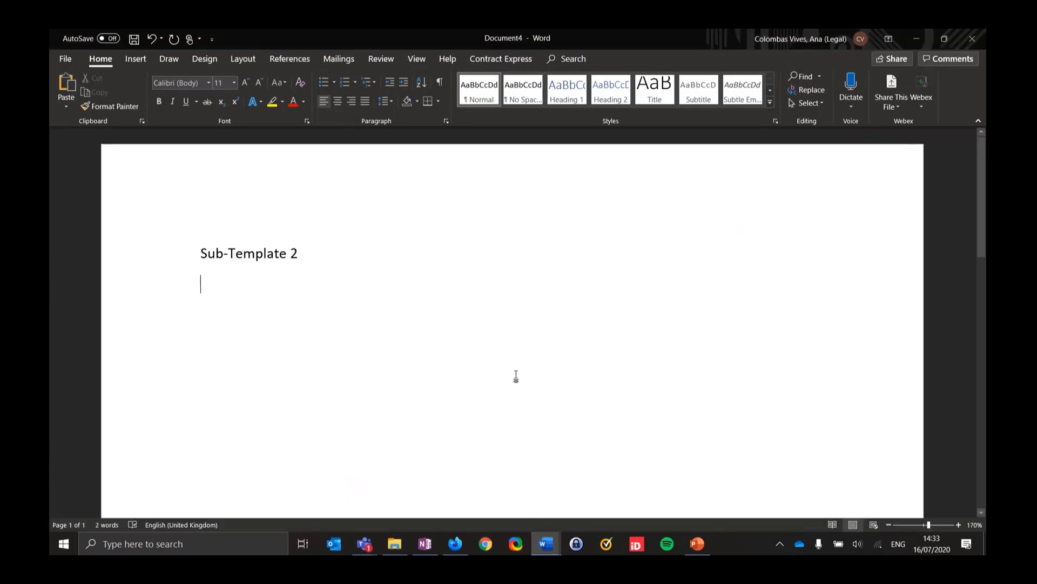
In Sub-Template 2, type a field, rename it {NameClient}, then delete it.
click(186, 255)
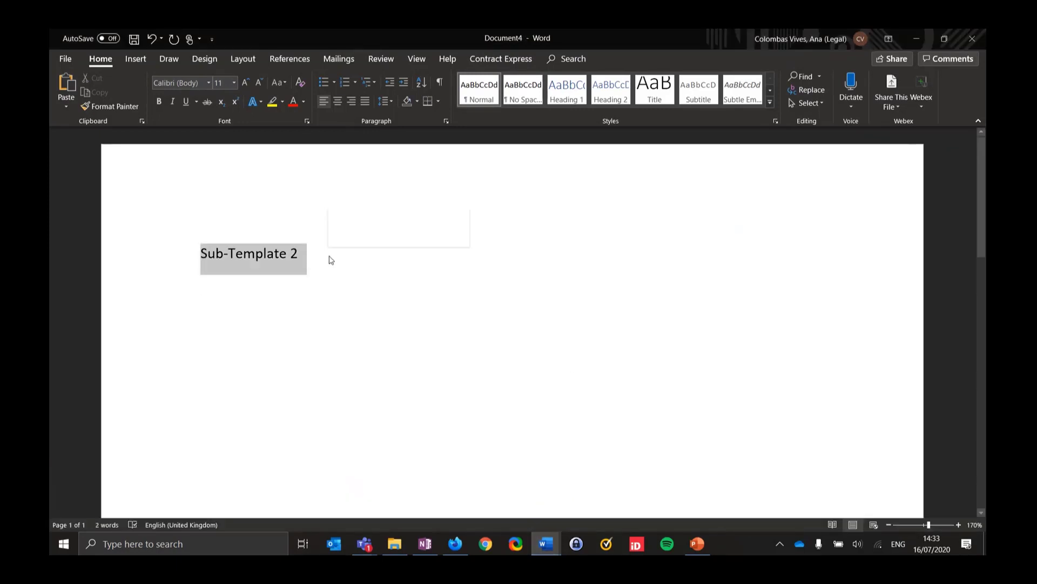
click(330, 335)
text({C)
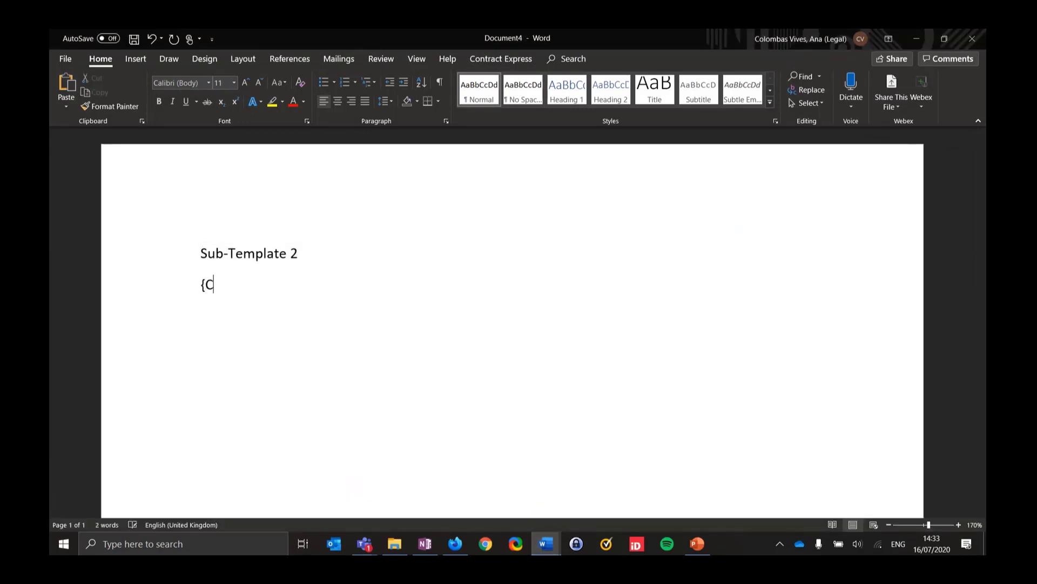
text(lientName})
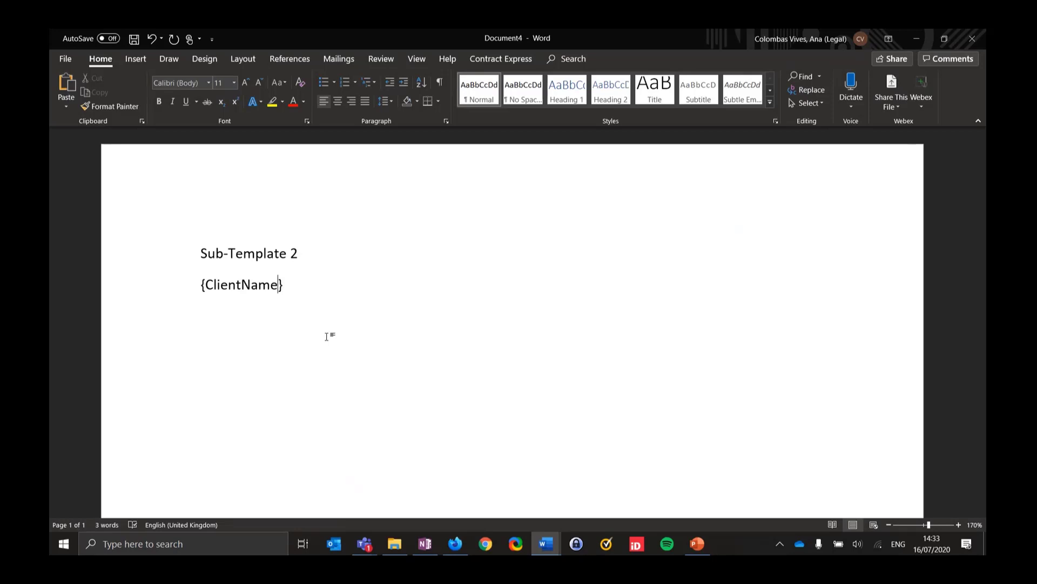
key(BackSpace)
key(BackSpace)
key(BackSpace)
key(BackSpace)
key(BackSpace)
key(BackSpace)
key(BackSpace)
key(BackSpace)
key(BackSpace)
key(BackSpace)
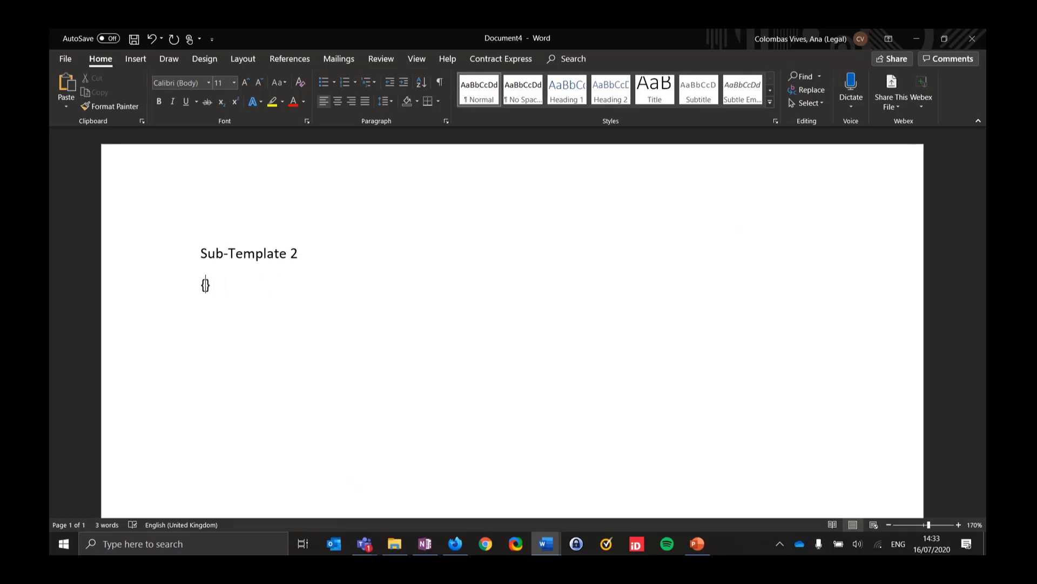
text(NameClient)
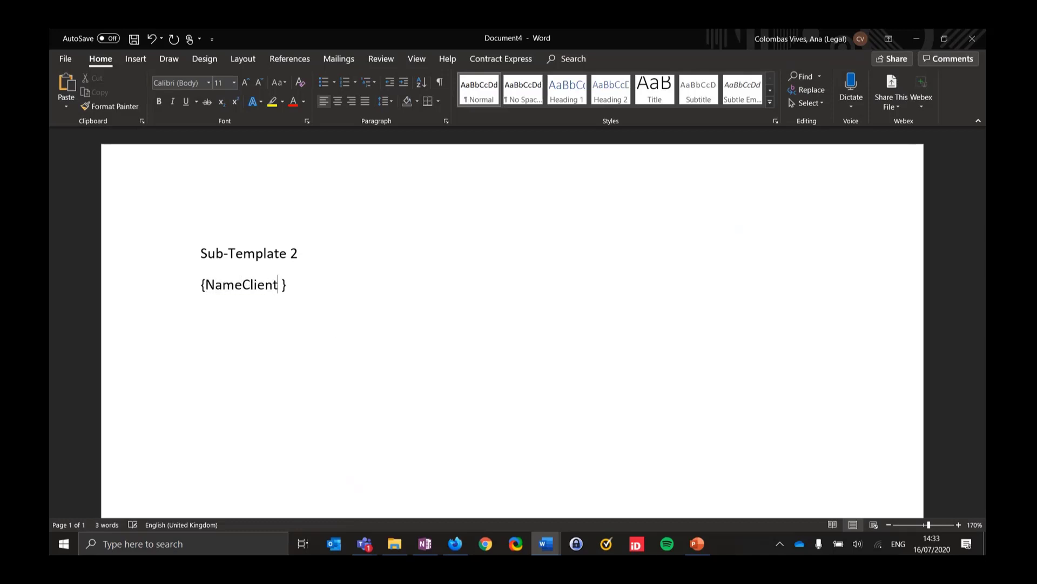
key(Delete)
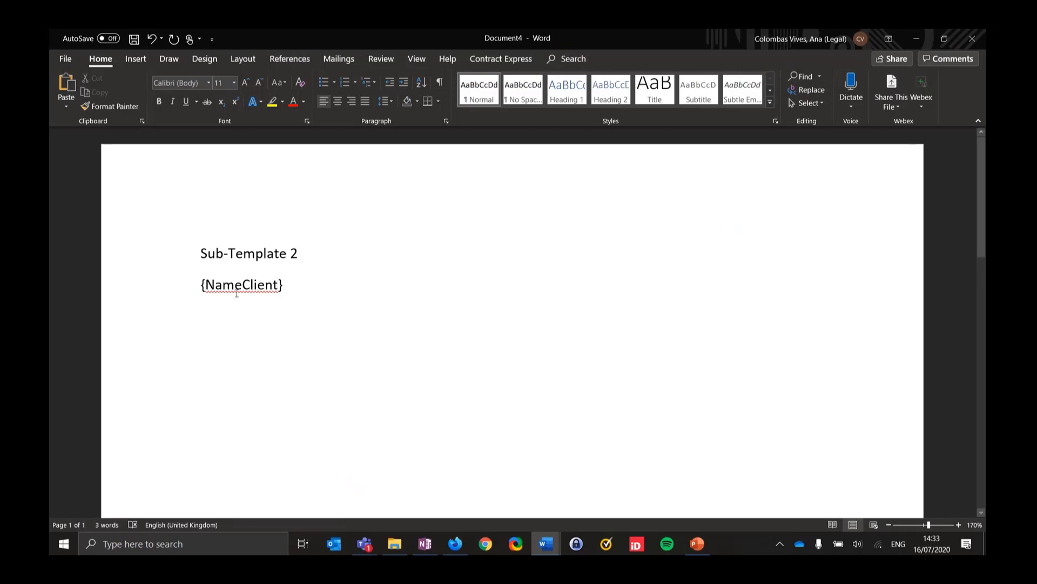
drag(209, 285, 283, 293)
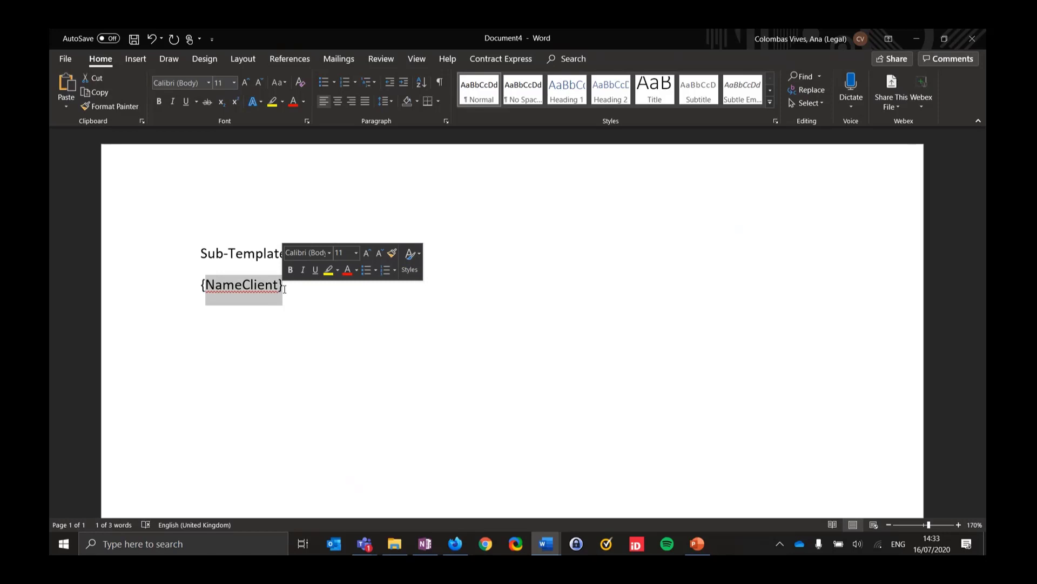
drag(284, 290, 186, 292)
key(Delete)
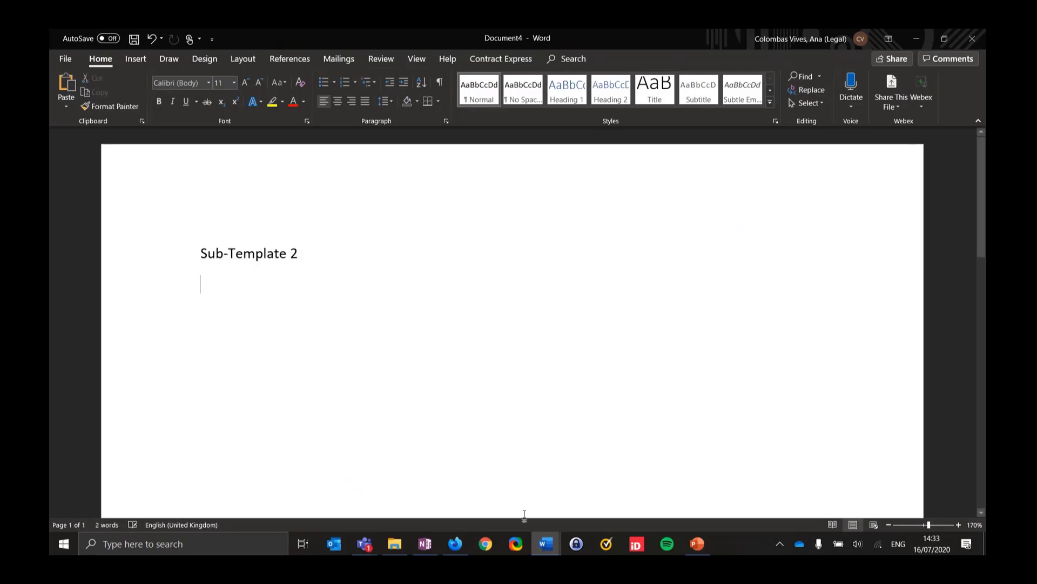
Arrange the master template and Sub-Template 2 windows side by side, both extended to full height.
click(546, 543)
click(798, 500)
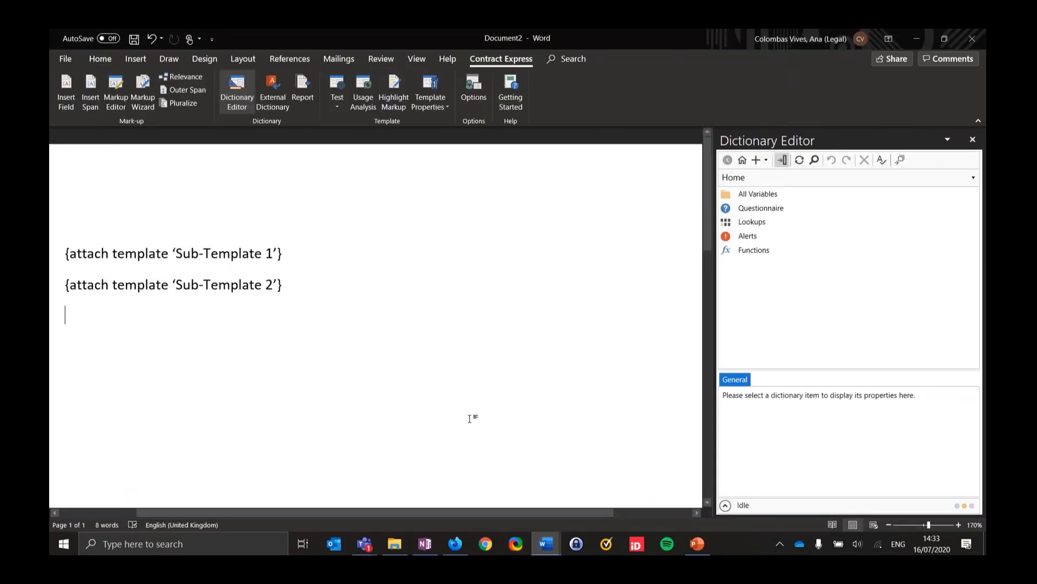
double_click(605, 38)
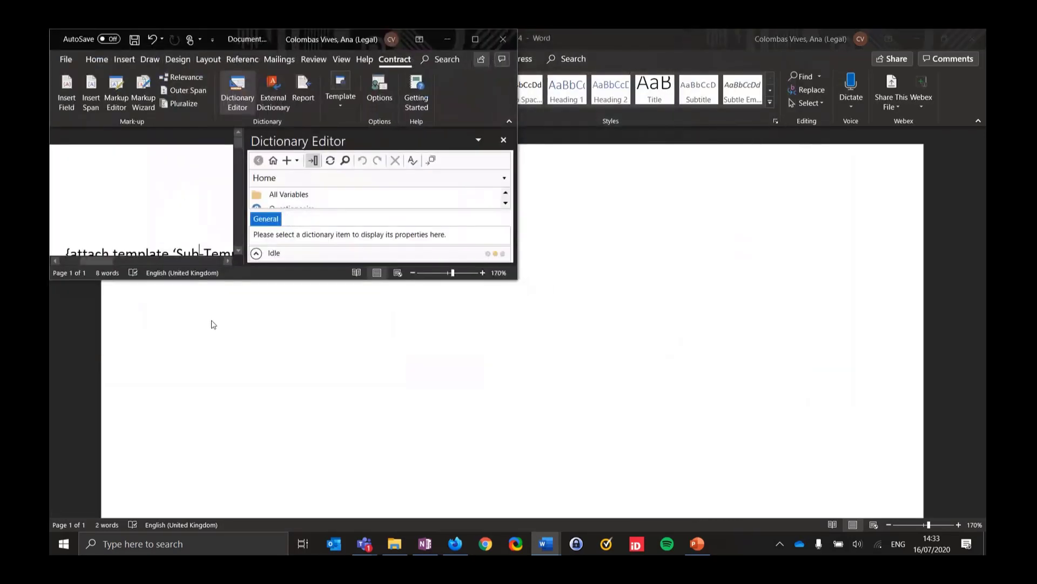
click(212, 272)
click(367, 227)
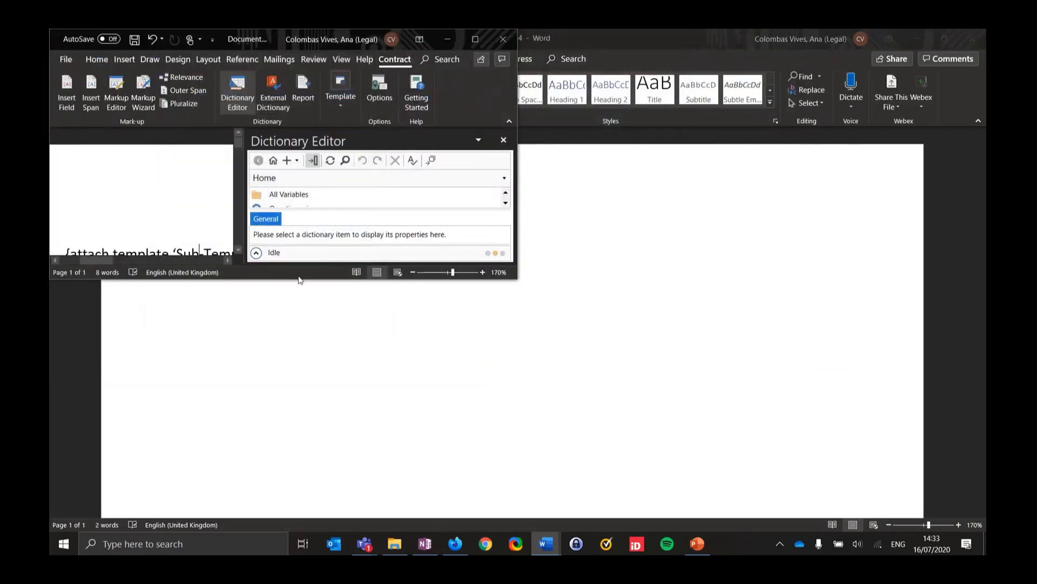
drag(297, 282, 294, 531)
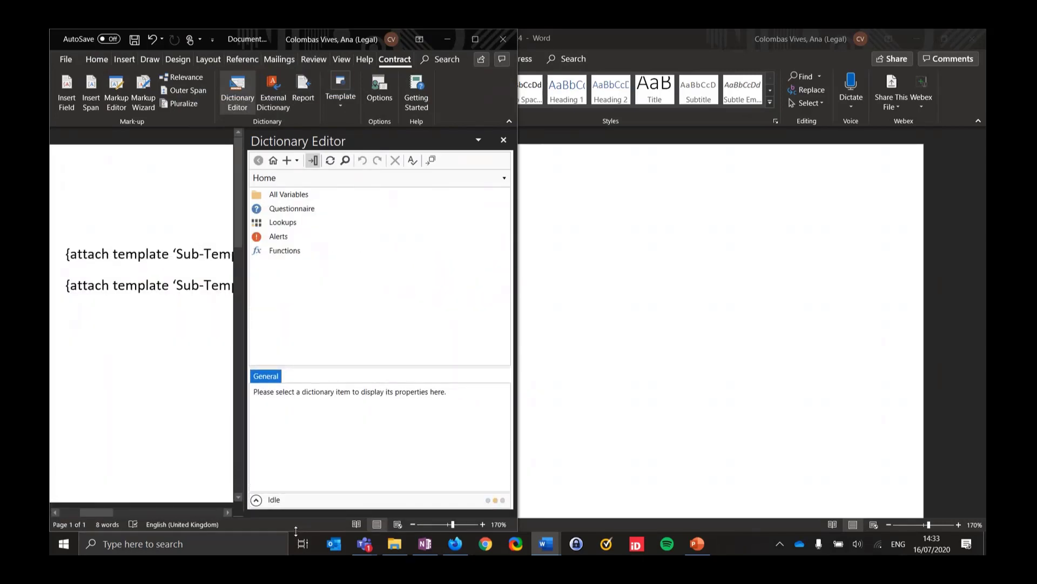
click(622, 429)
drag(585, 42, 981, 32)
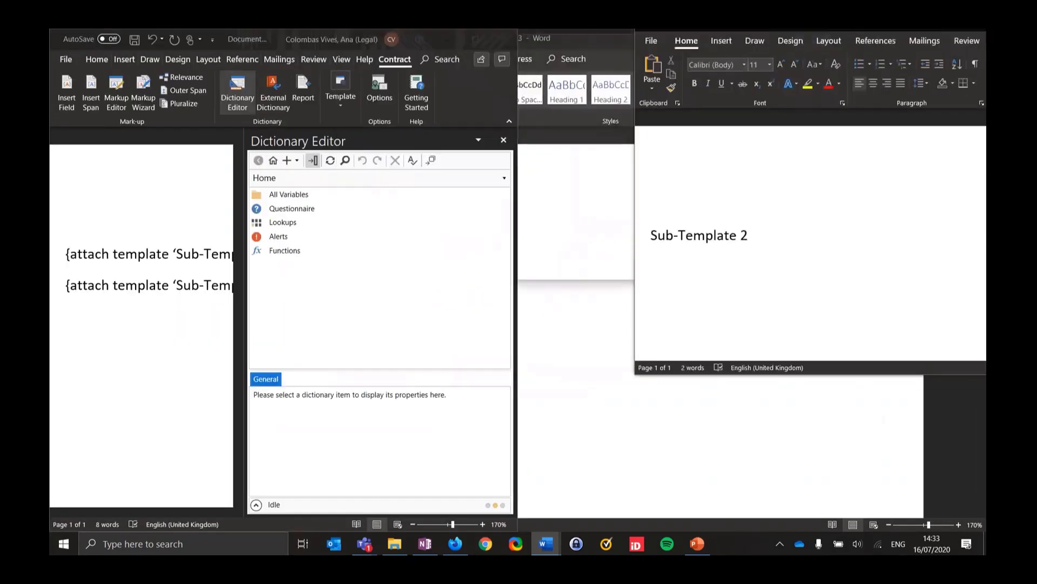
click(770, 284)
drag(743, 280, 729, 530)
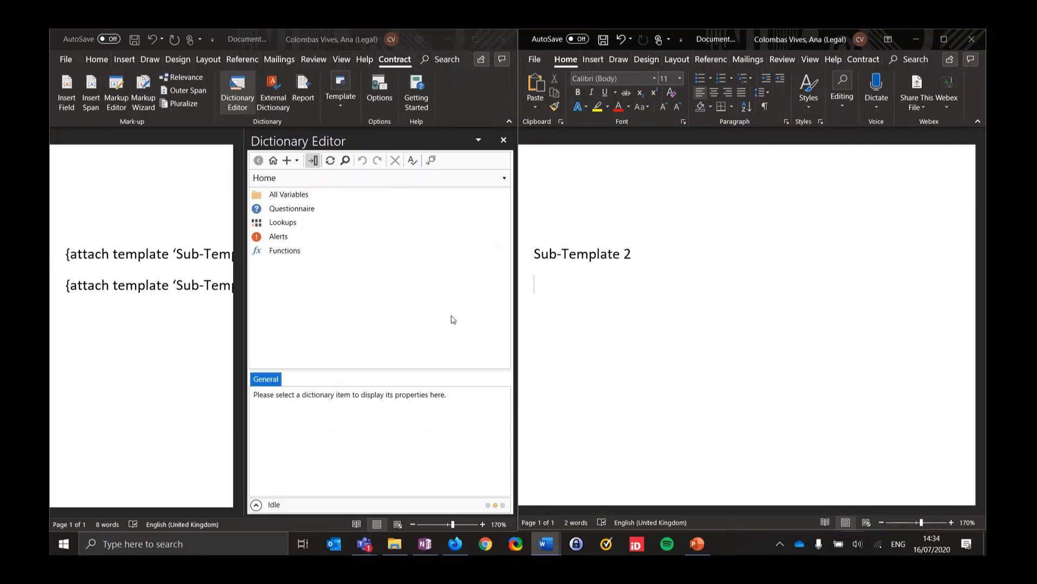
click(663, 264)
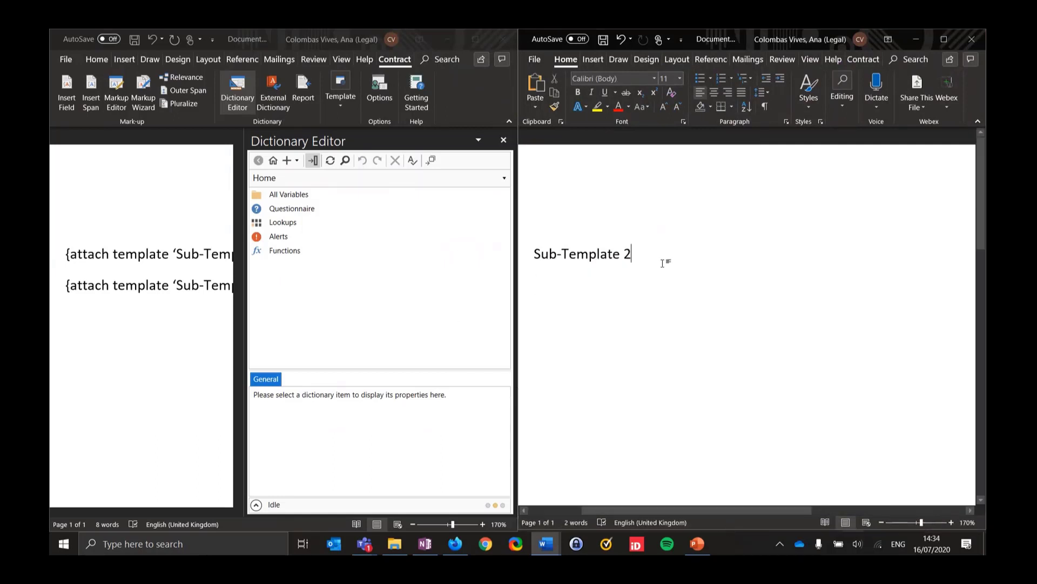
Add dictionary variables ClientName, Date (Type: Date) and NewVariable1.
click(296, 159)
click(253, 205)
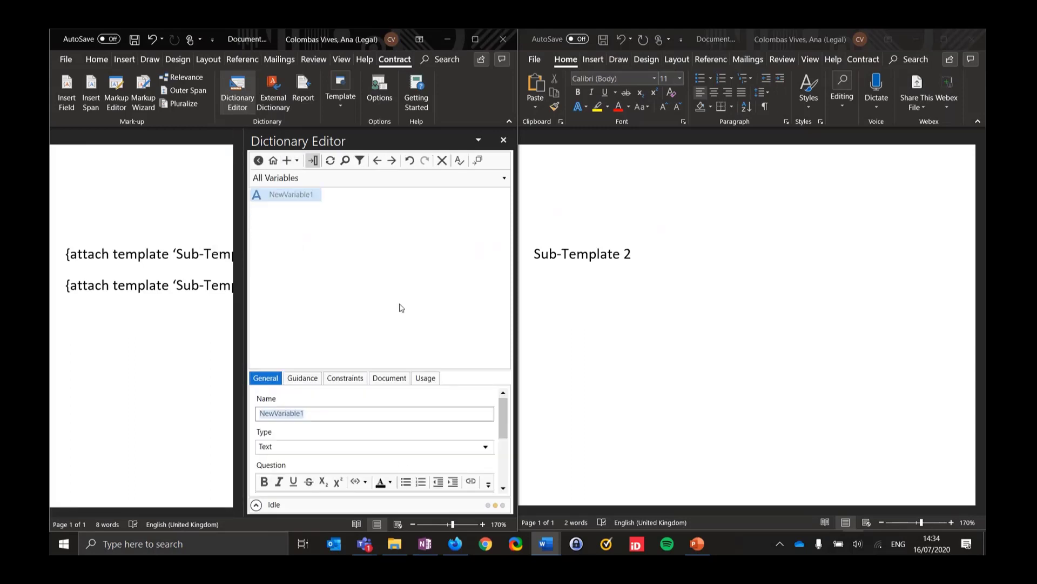
text(ClientName)
key(Return)
click(296, 160)
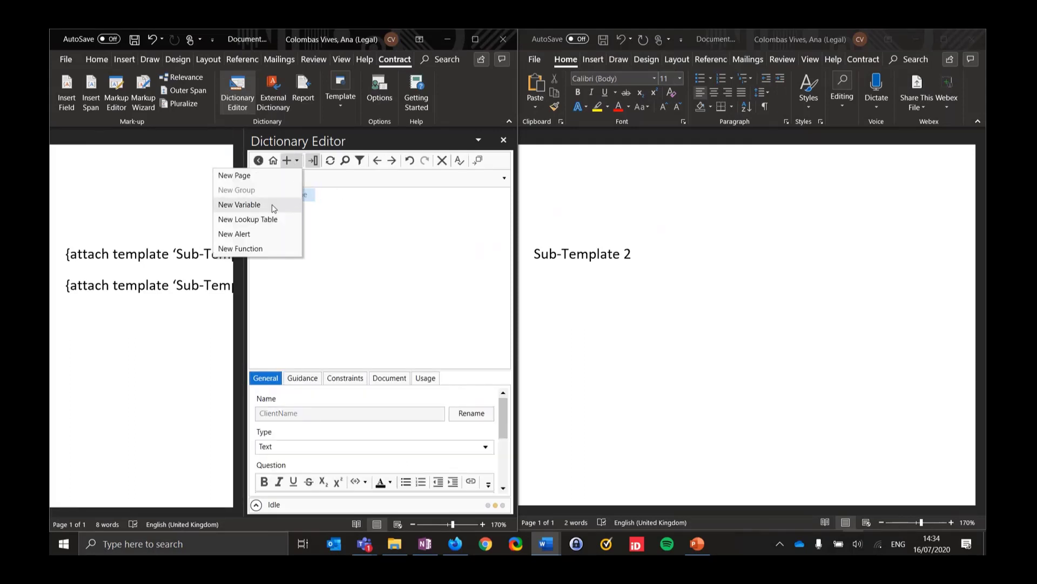
click(274, 208)
text(Date)
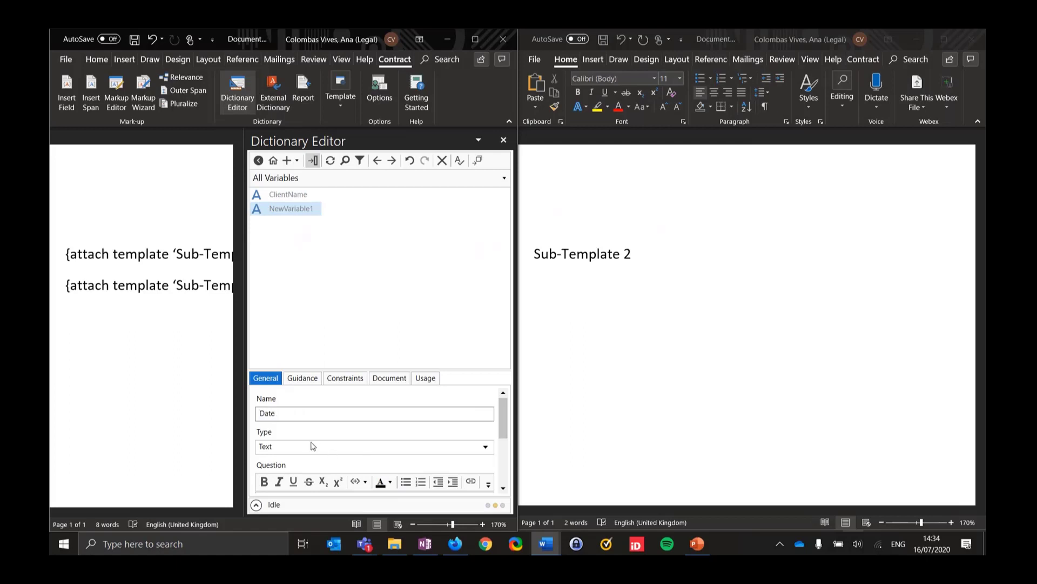
click(311, 446)
click(297, 398)
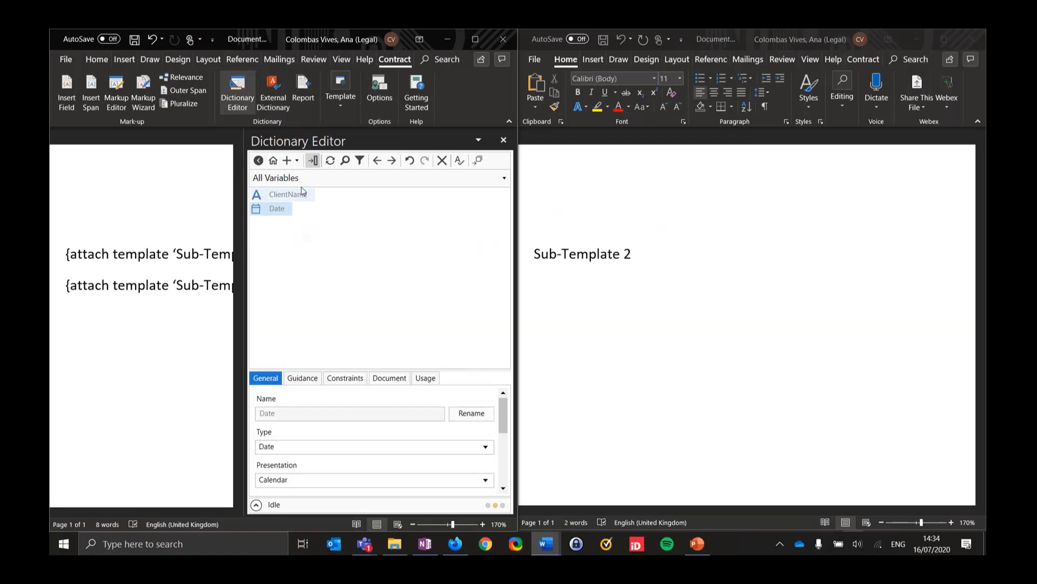
click(297, 160)
click(243, 202)
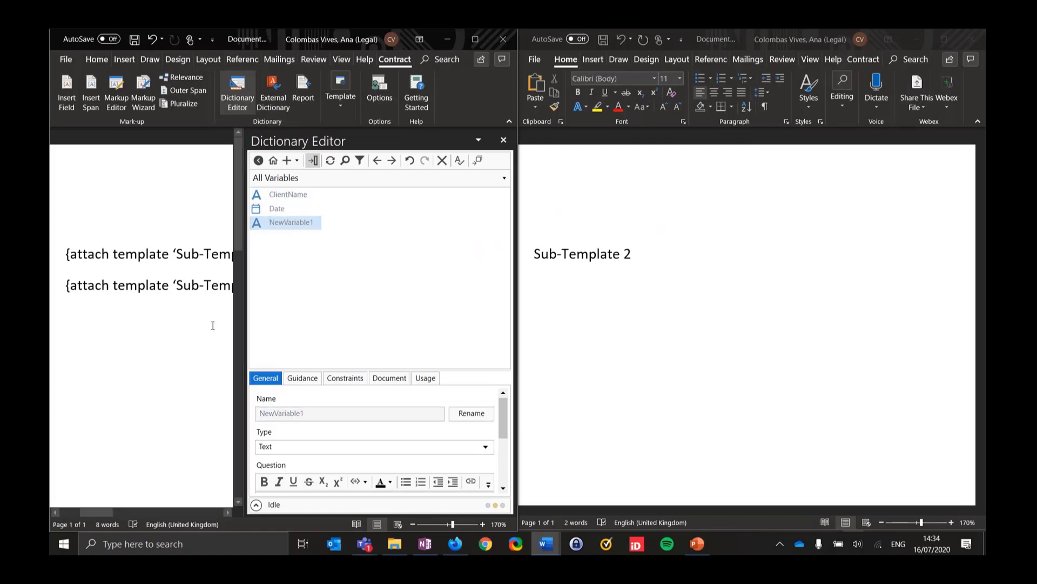
Save the master document through Save As to OneDrive > Desktop as attach template.docx.
click(135, 39)
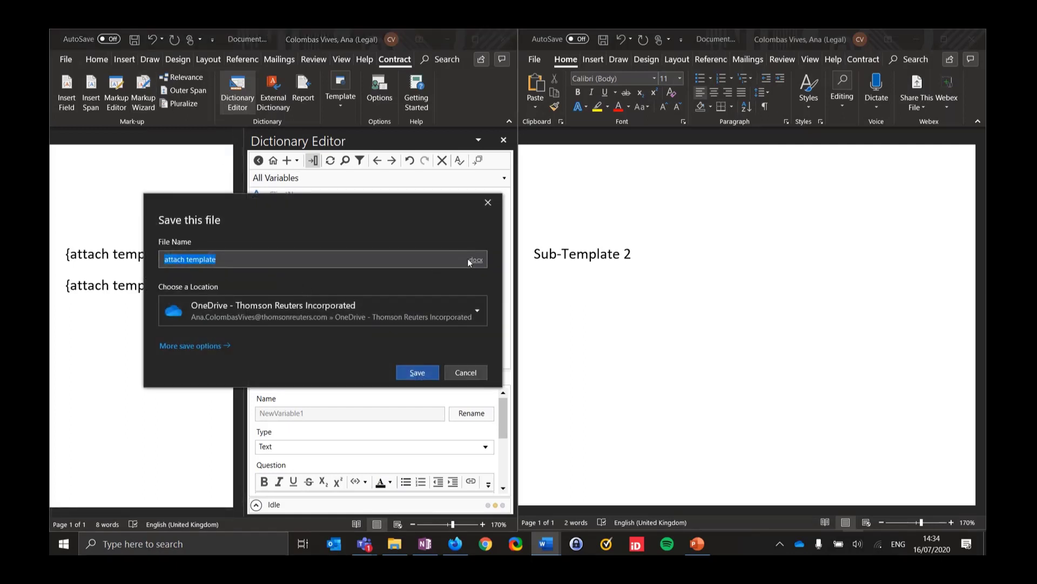
click(195, 346)
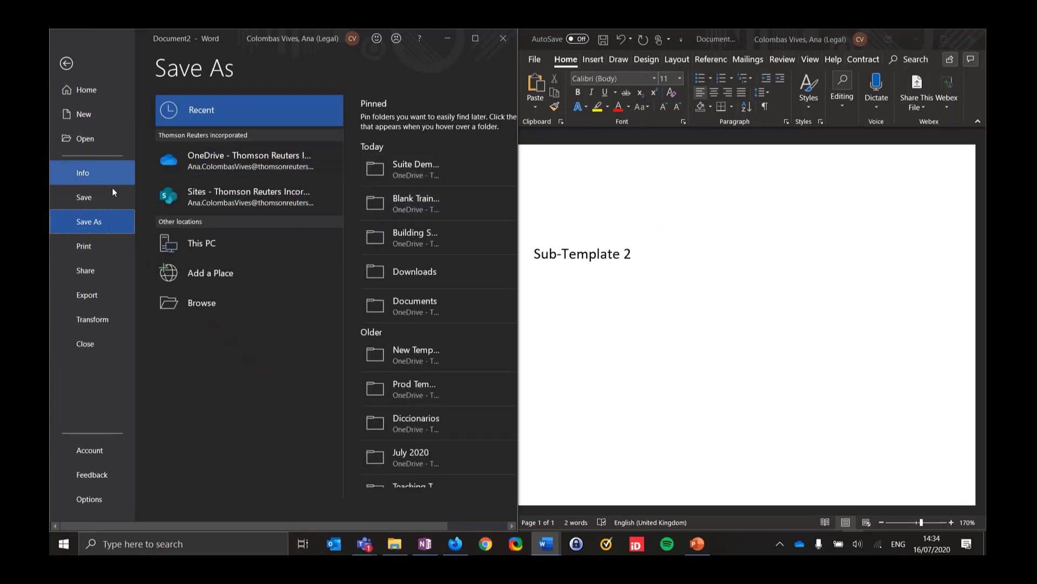
double_click(281, 158)
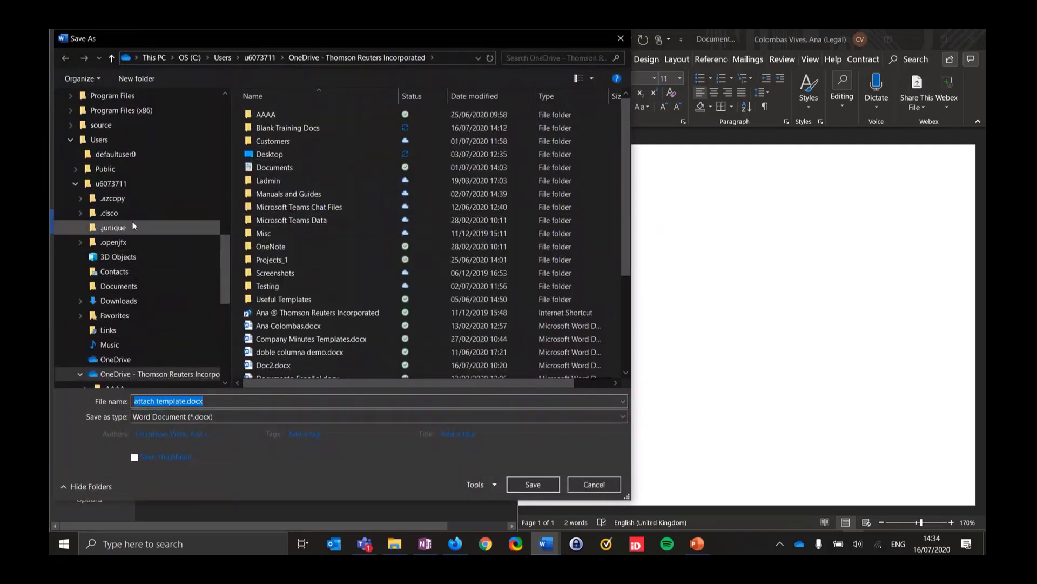
scroll(141, 216, down, 2)
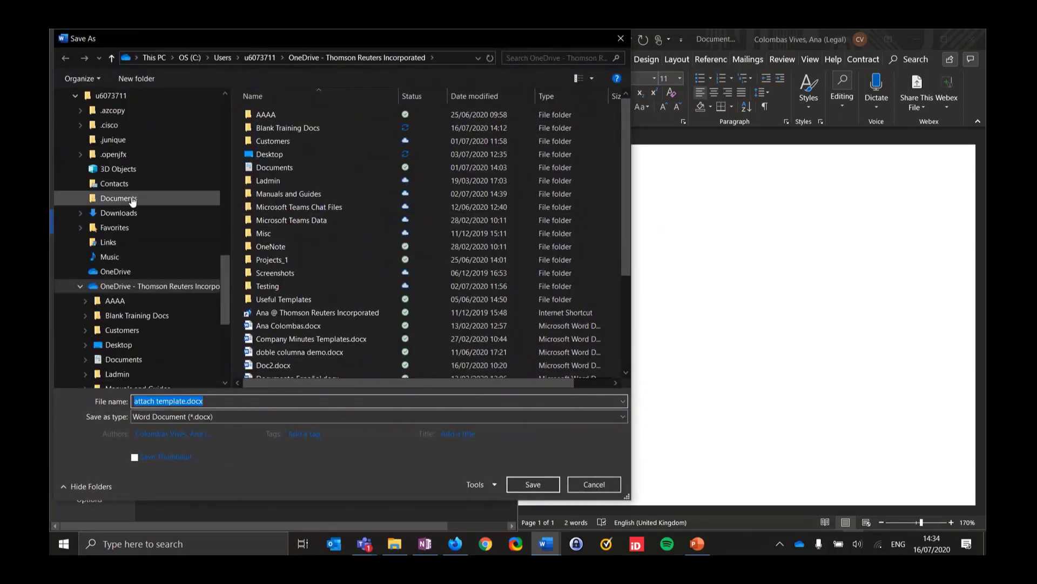
click(154, 344)
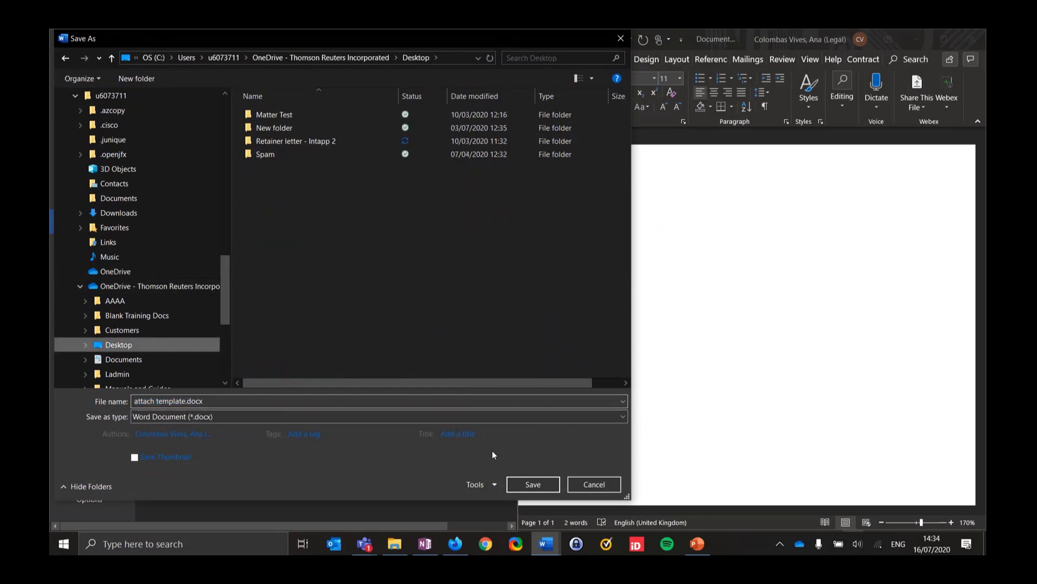
click(520, 485)
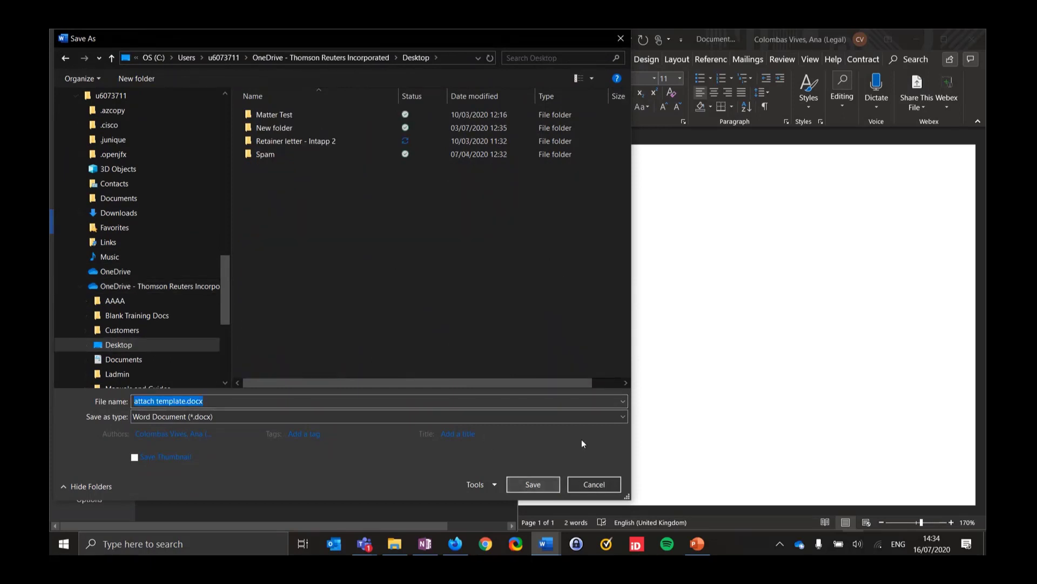
click(539, 487)
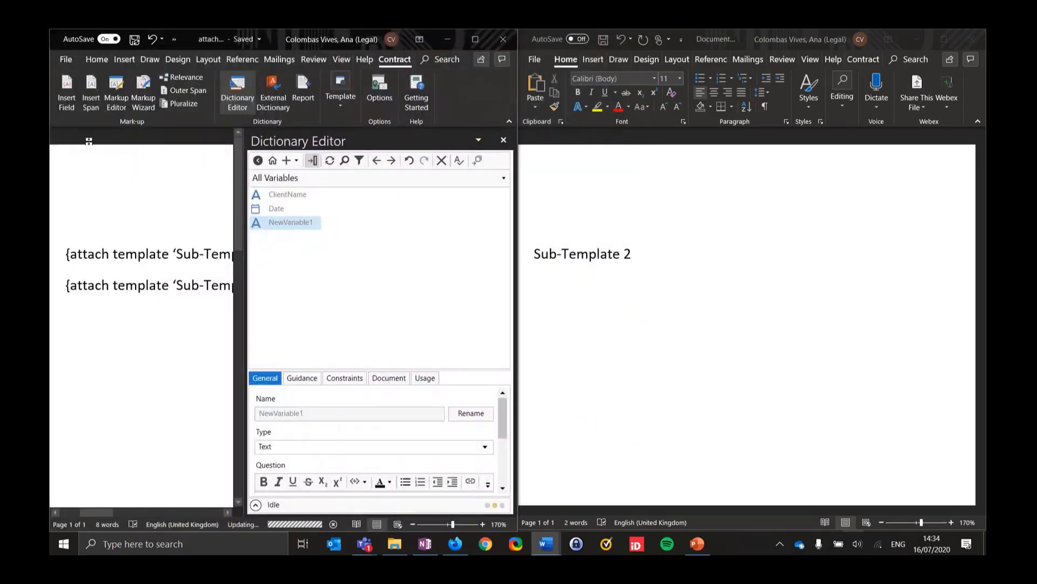
In Sub-Template 2, attach an external dictionary from Desktop\attach template.docx.
click(757, 277)
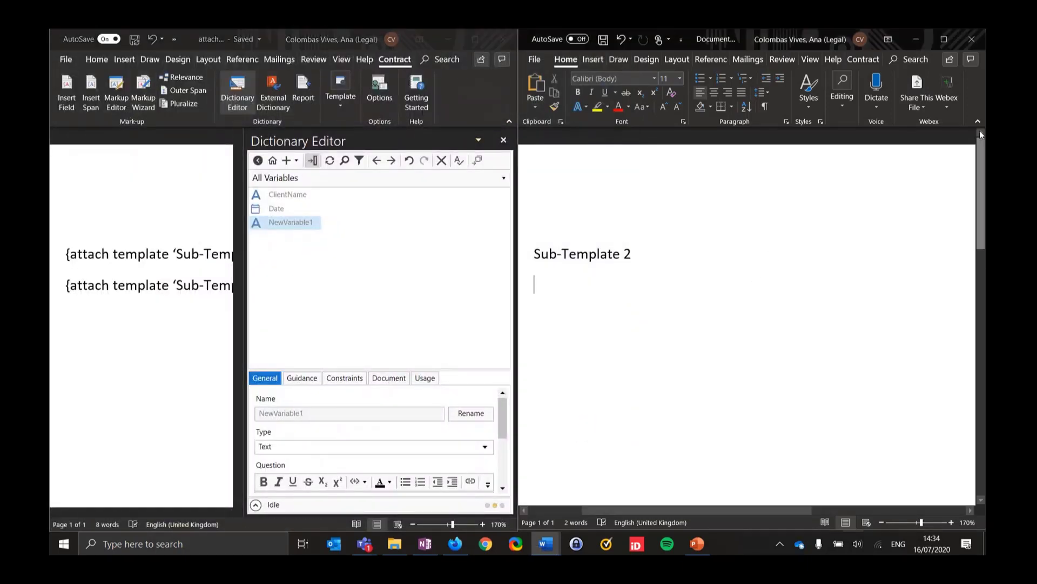
click(864, 59)
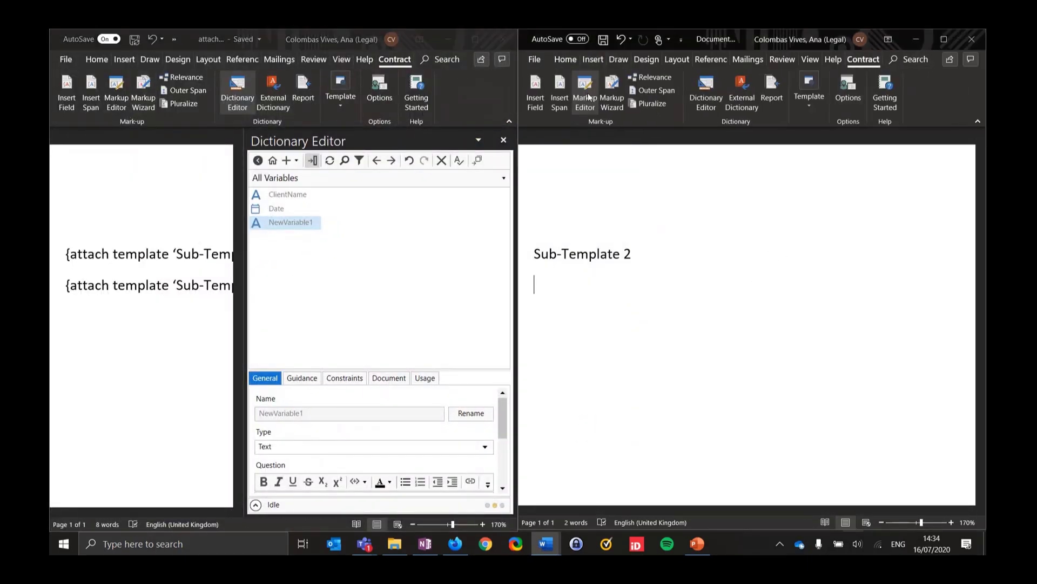
click(739, 98)
click(380, 405)
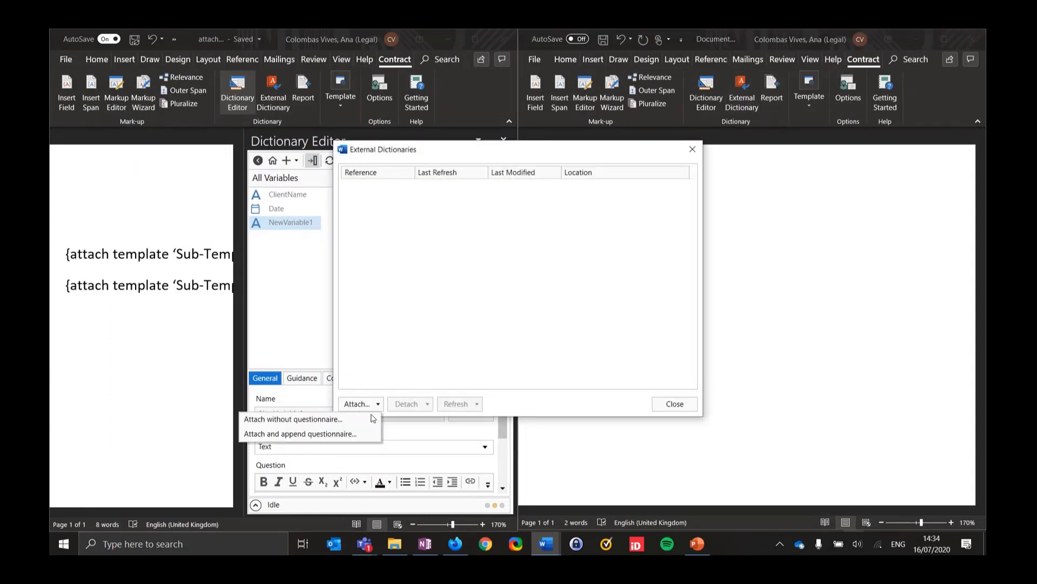
click(327, 424)
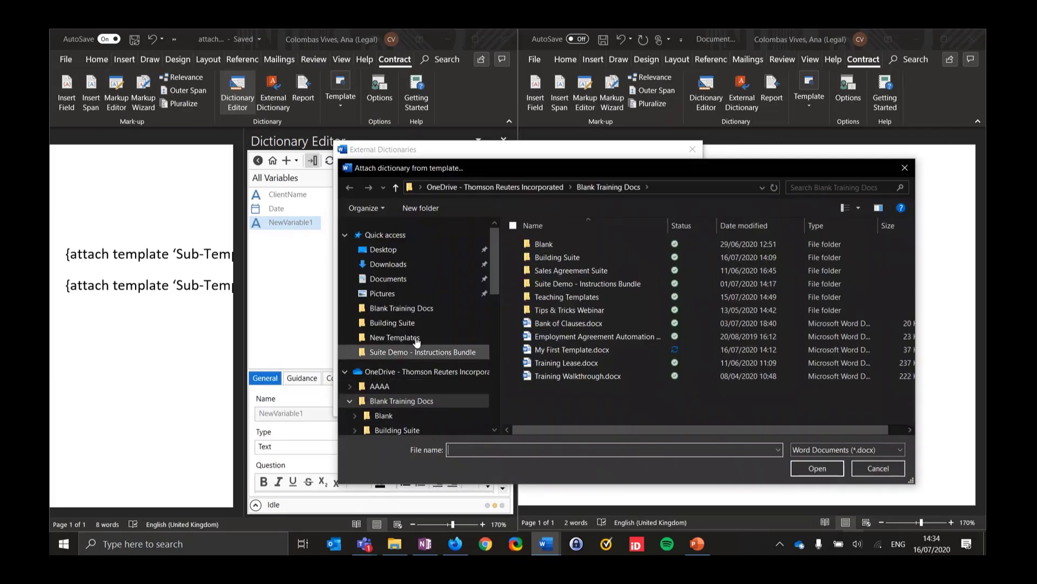
click(407, 249)
click(569, 297)
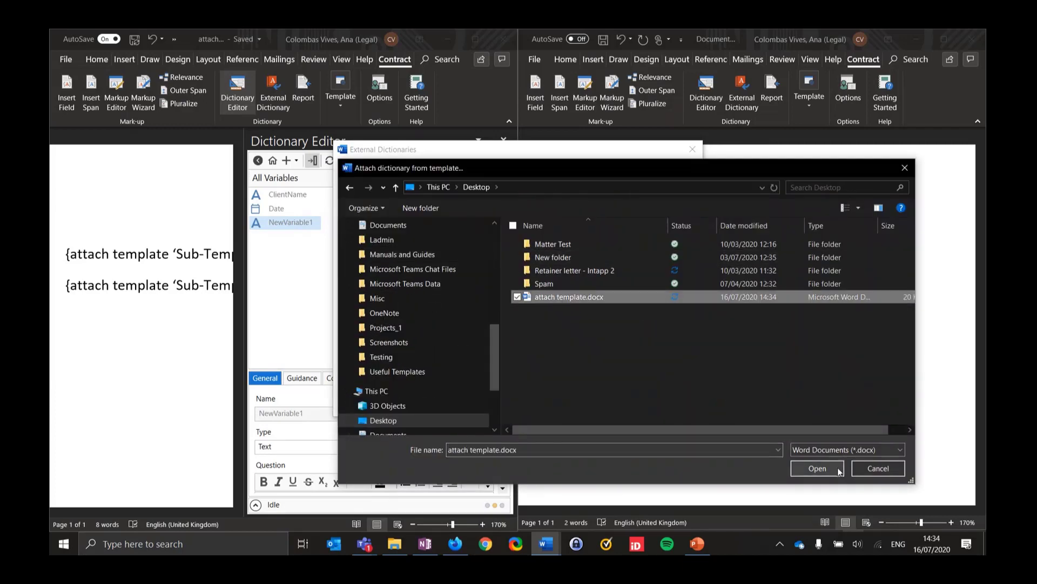
click(817, 468)
click(606, 292)
Close the in-use attach template document, complete the MASTER TEMPLATE attachment, and close the list.
click(545, 544)
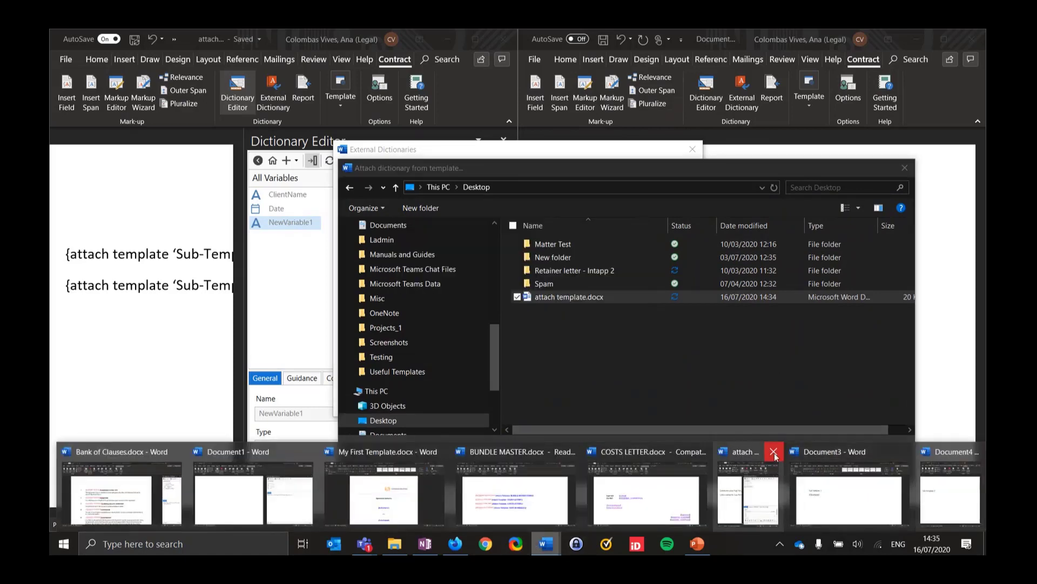
click(774, 457)
click(604, 295)
double_click(604, 295)
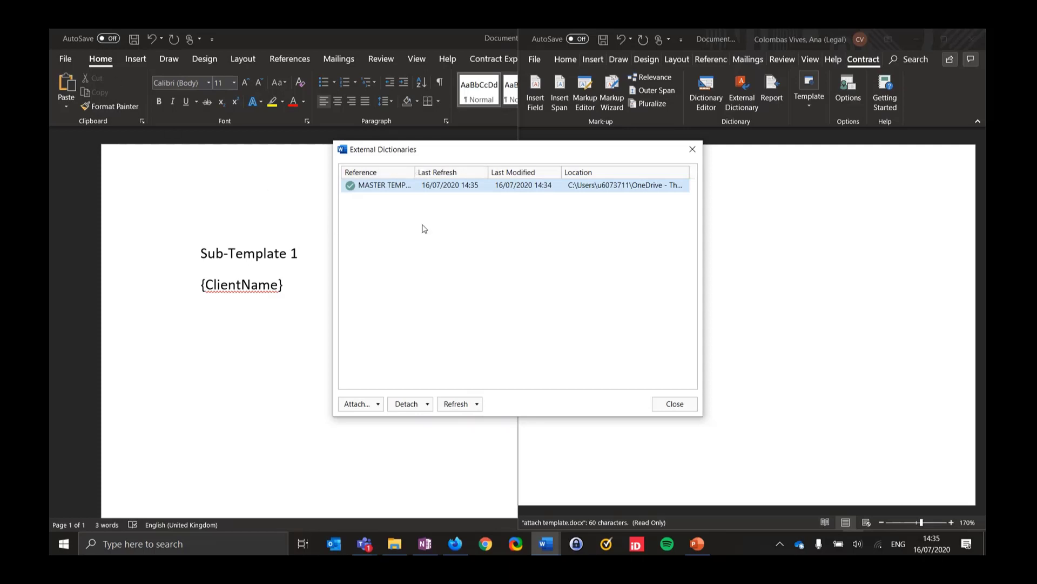
drag(414, 172, 439, 172)
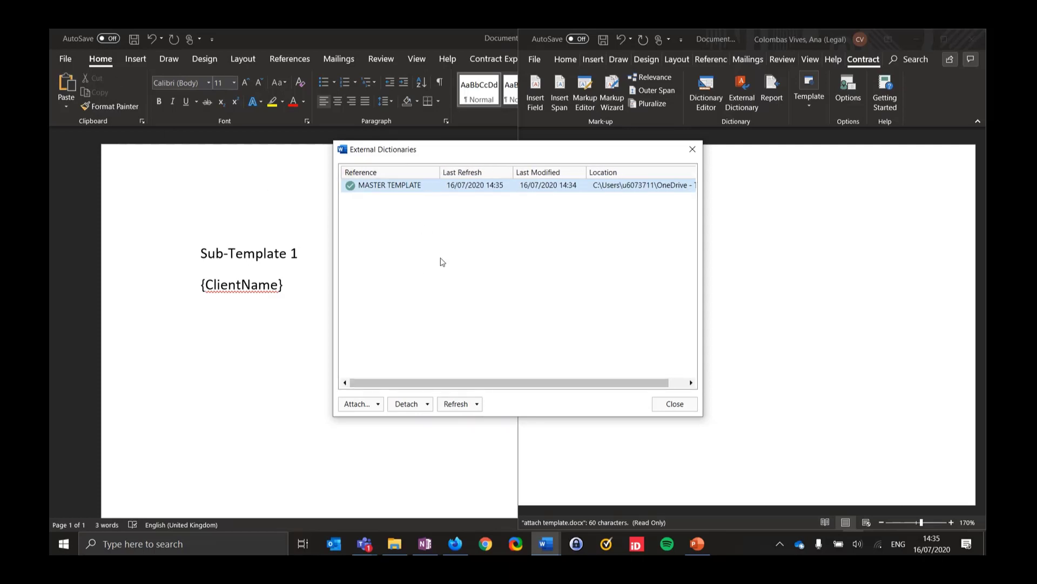
click(674, 404)
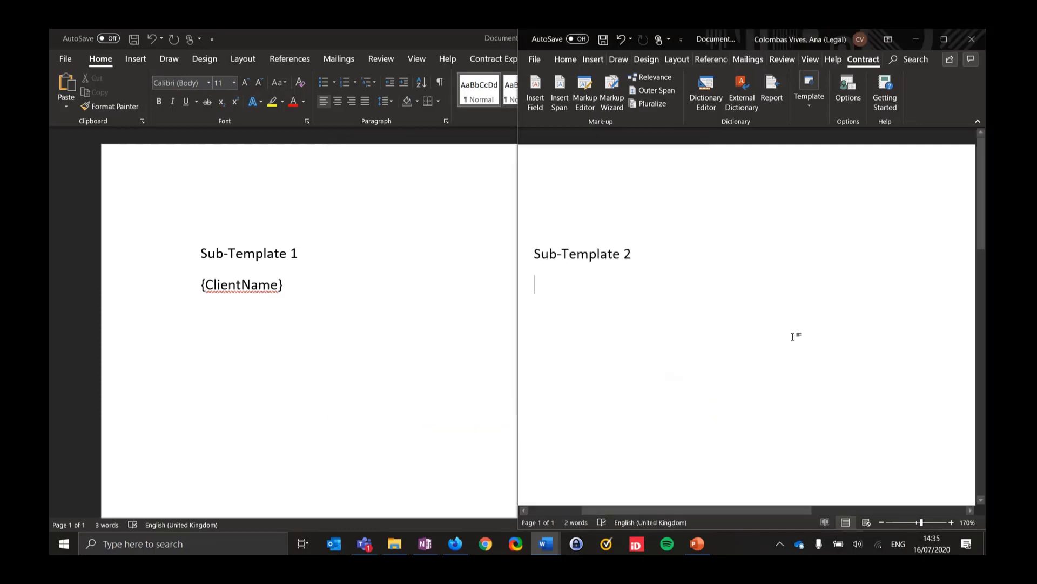
Drag the ClientName, Date and NewVariable1 fields into Sub-Template 2, then bring Document3 forward.
click(706, 91)
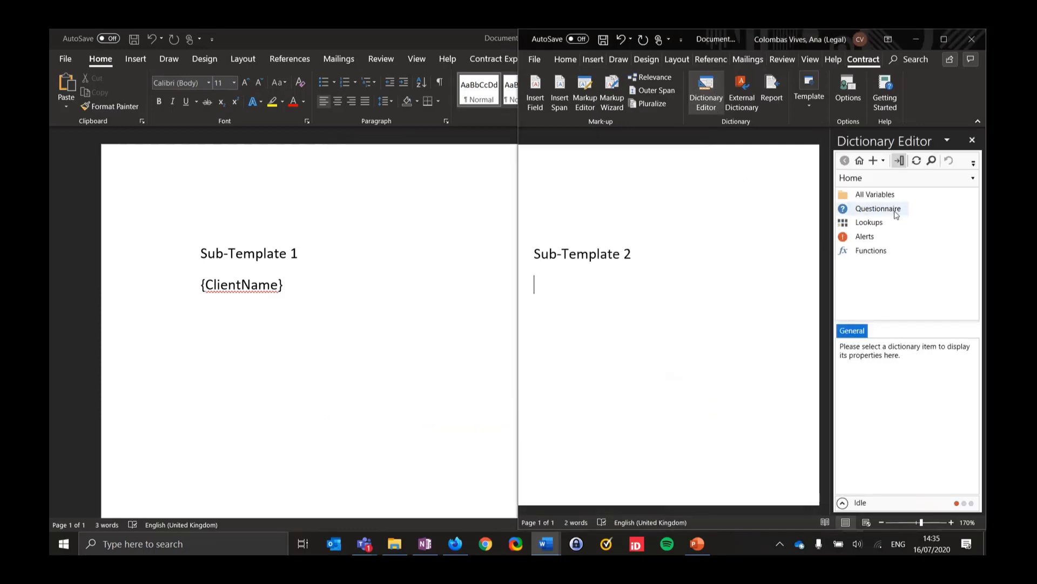
click(871, 196)
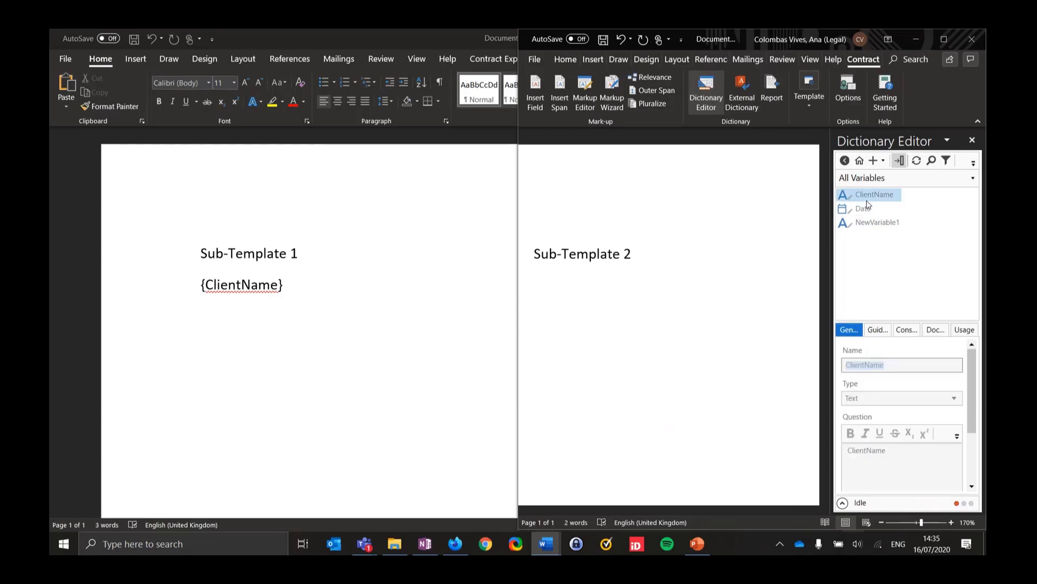
shift+click(875, 222)
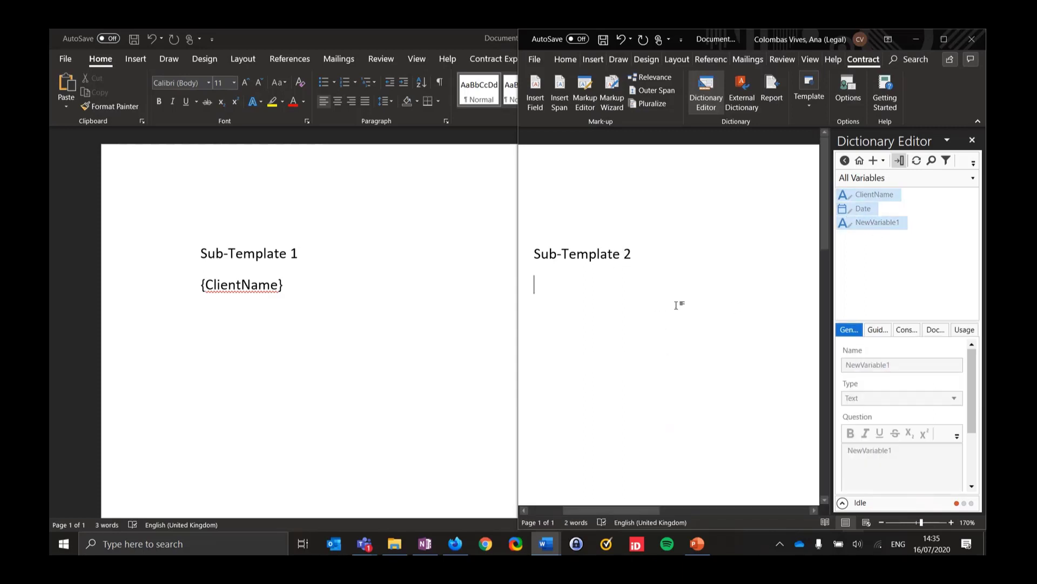
click(858, 195)
drag(858, 196, 787, 329)
click(873, 223)
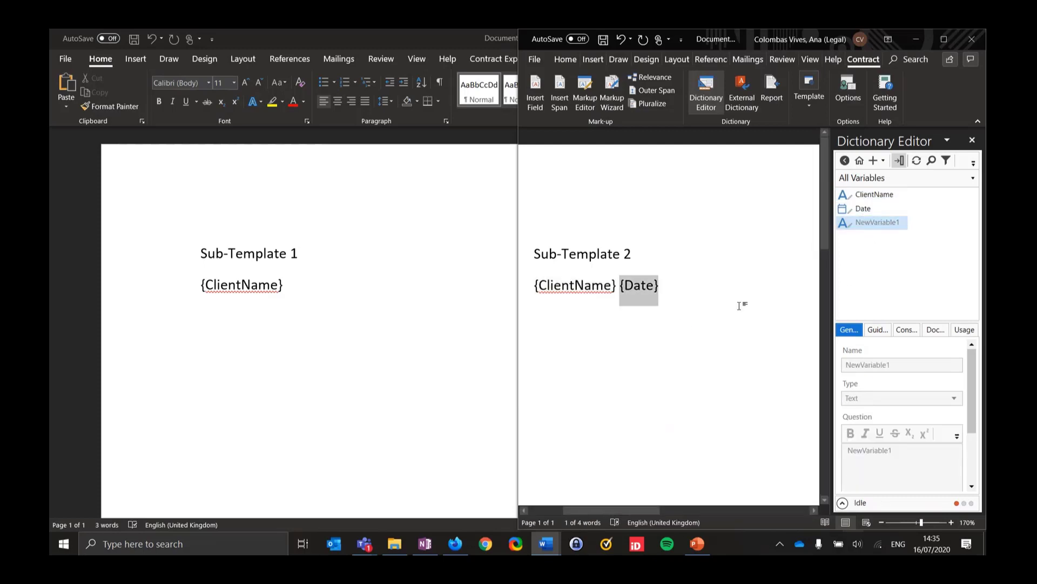
drag(876, 222, 704, 324)
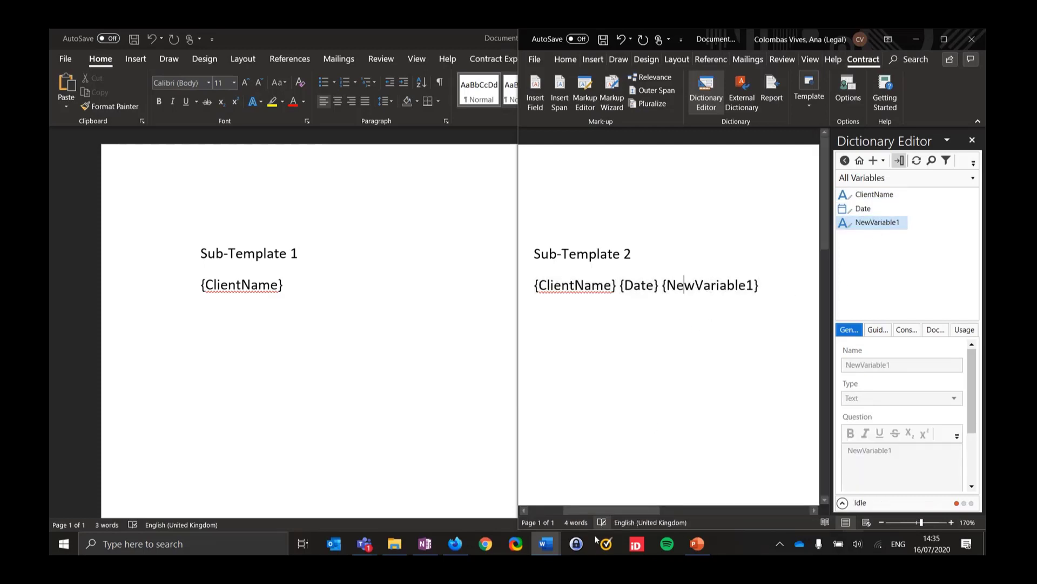
click(546, 544)
click(825, 500)
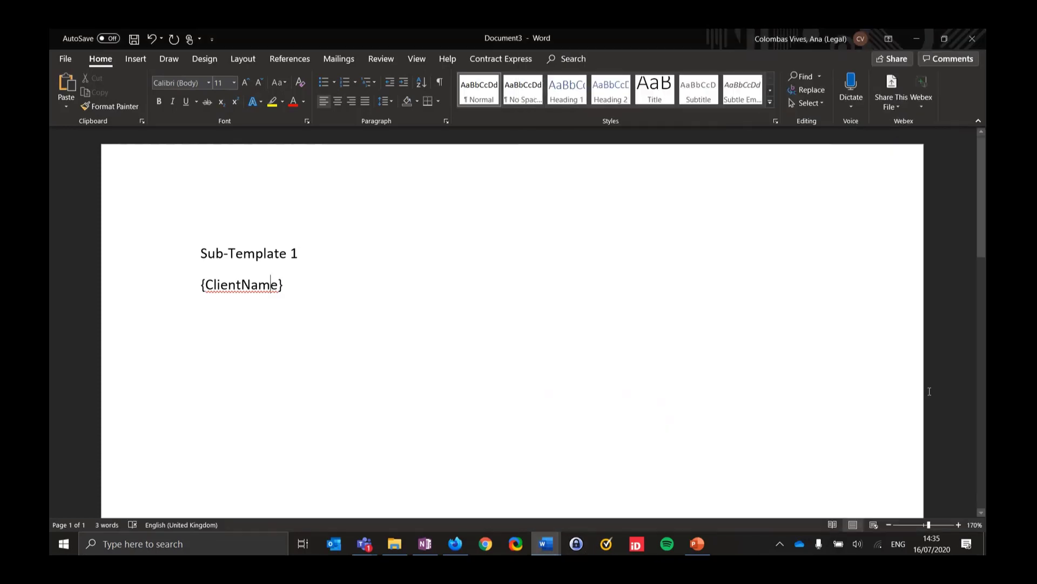
Minimise Document3 and reopen attach template.docx from the Desktop folder in File Explorer.
click(916, 39)
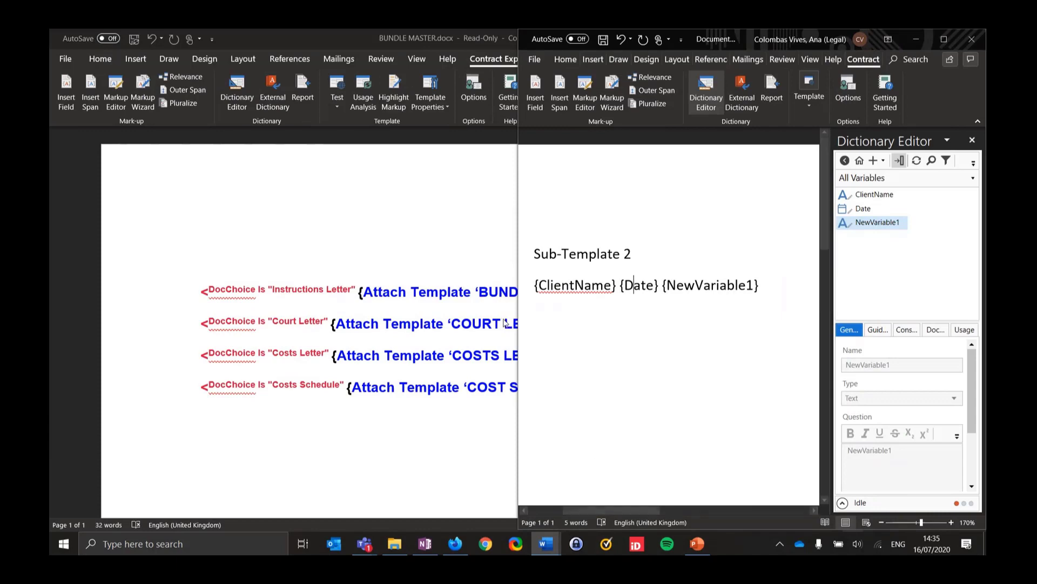
mouse_move(546, 544)
click(578, 525)
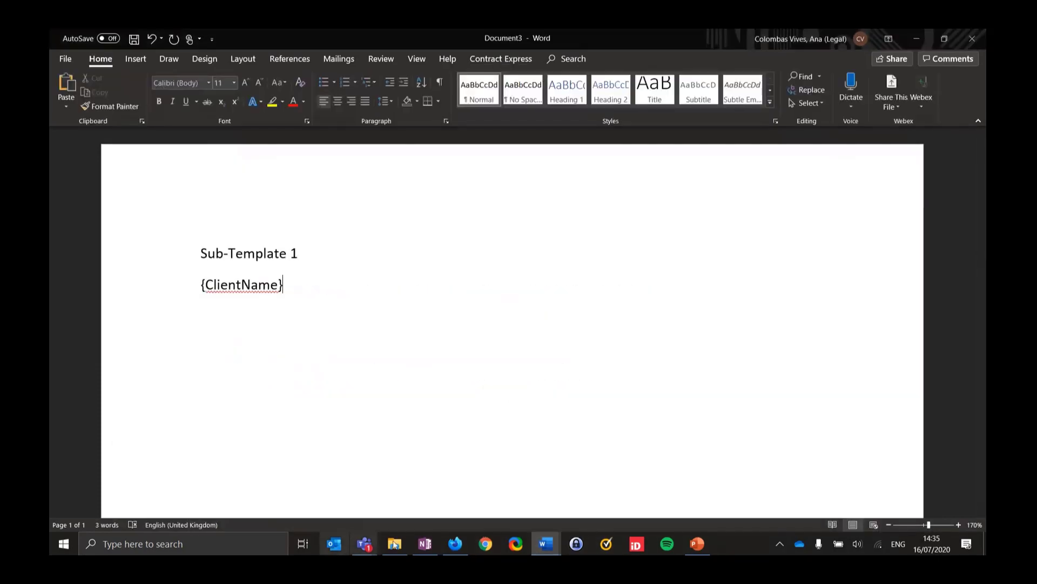
click(394, 544)
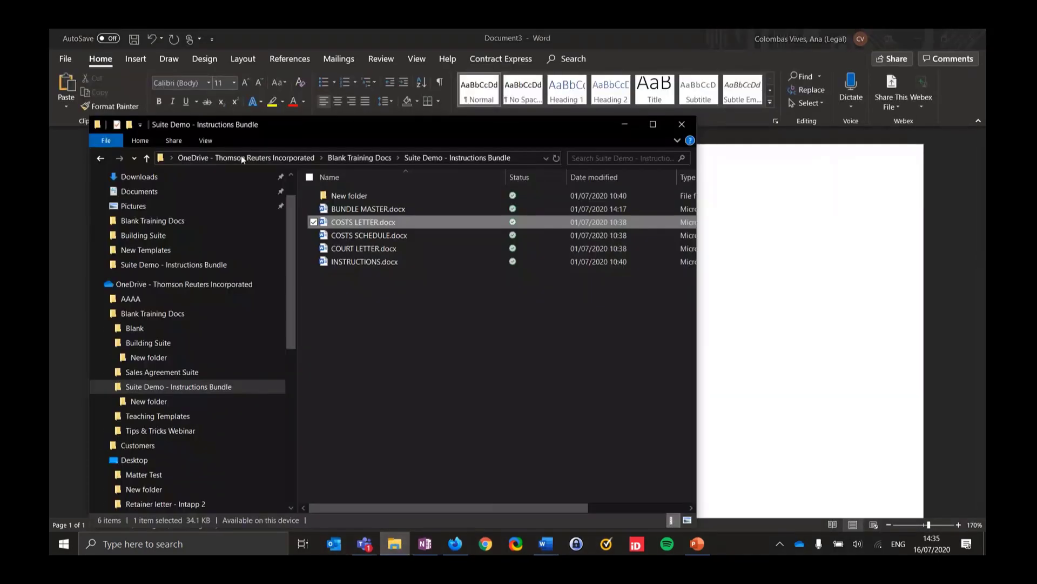
scroll(160, 204, up, 1)
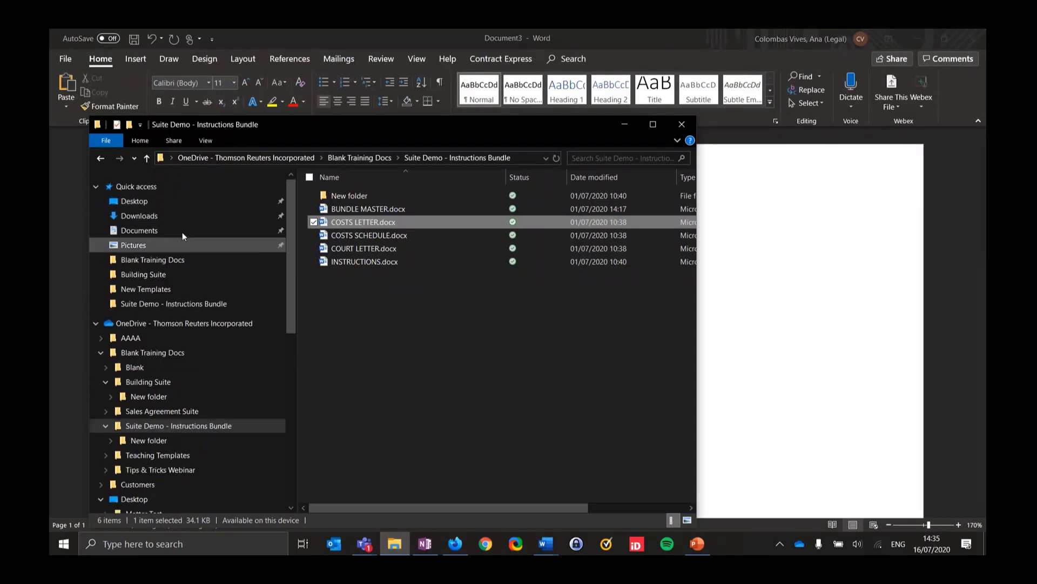
click(162, 201)
double_click(387, 195)
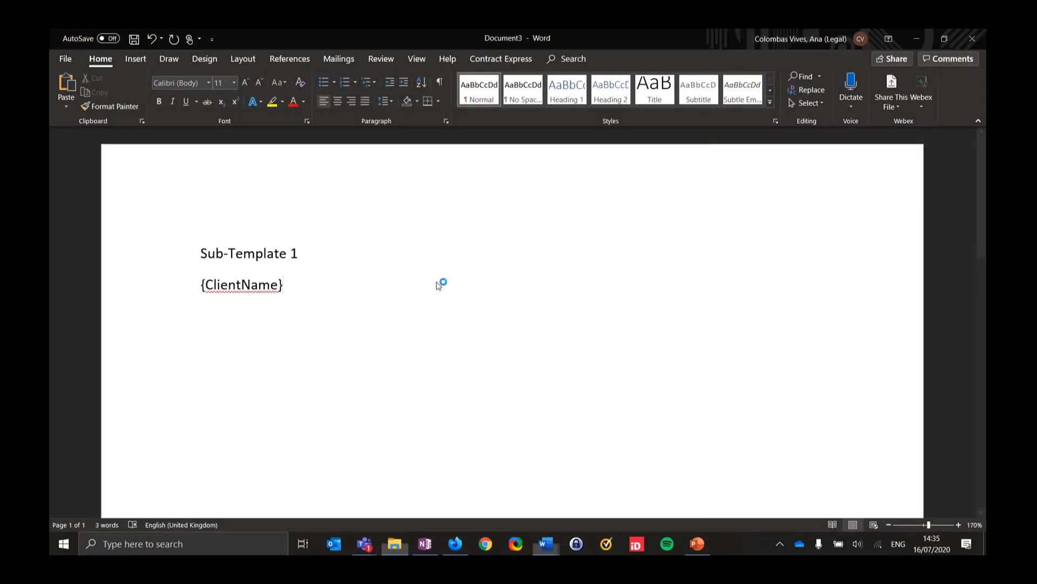
click(500, 324)
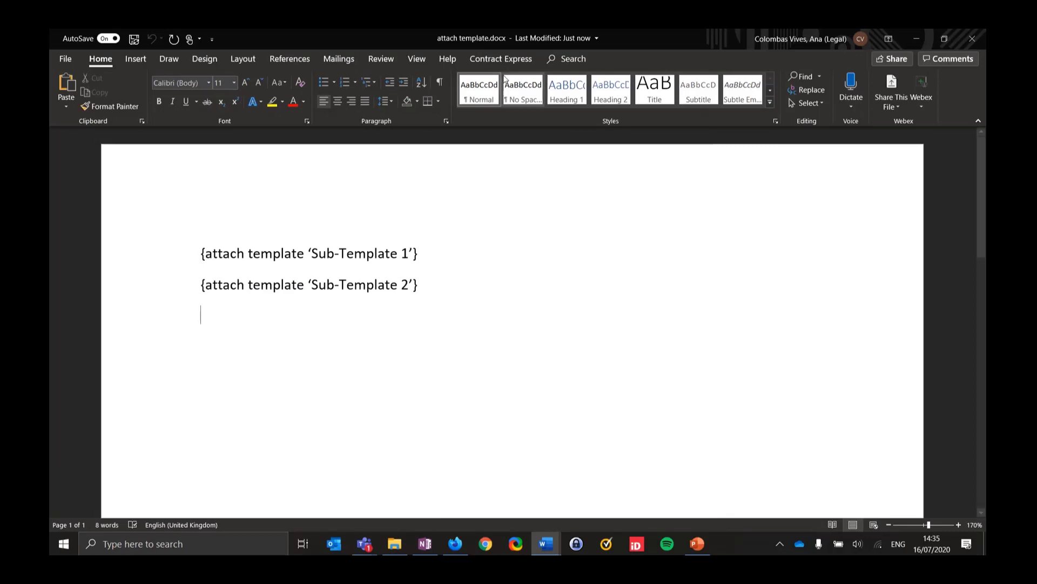
Add NewVariable2 to attach template.docx's dictionary, then close the document.
click(502, 59)
click(236, 91)
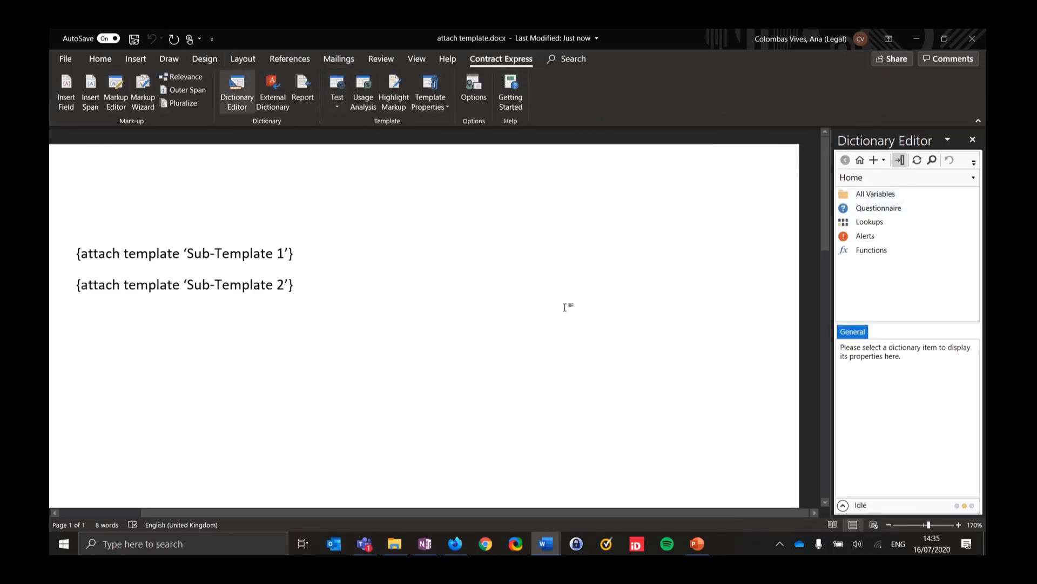
click(881, 160)
click(870, 202)
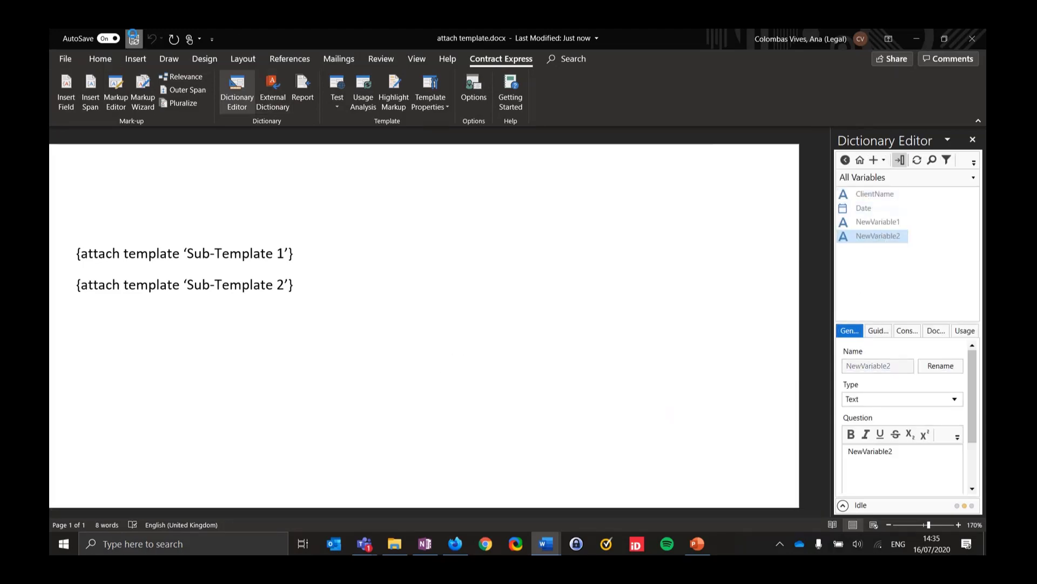
click(972, 39)
mouse_move(550, 547)
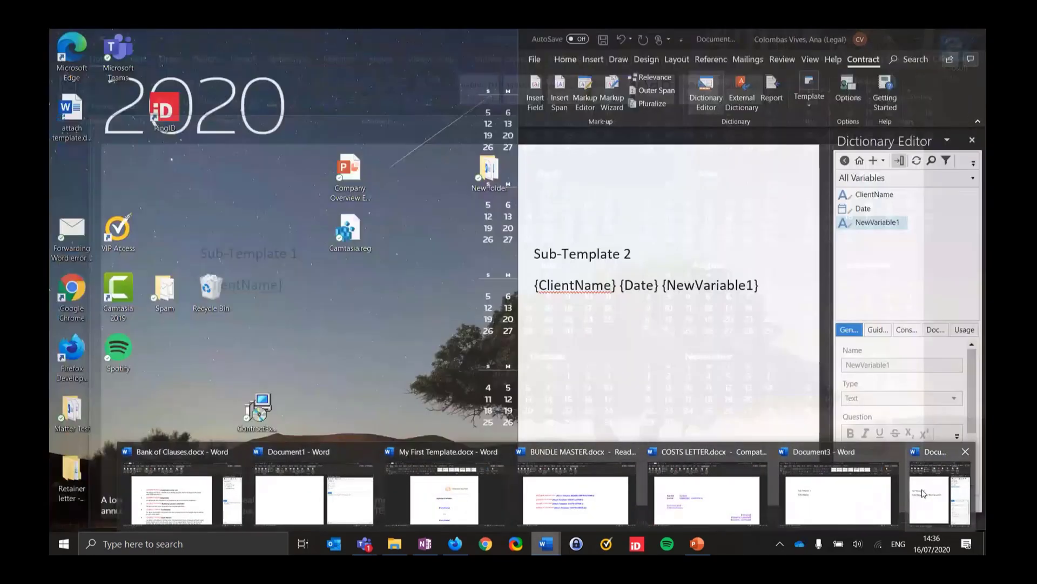
Refresh Sub-Template 2's MASTER TEMPLATE dictionary, overwriting local definitions.
click(924, 493)
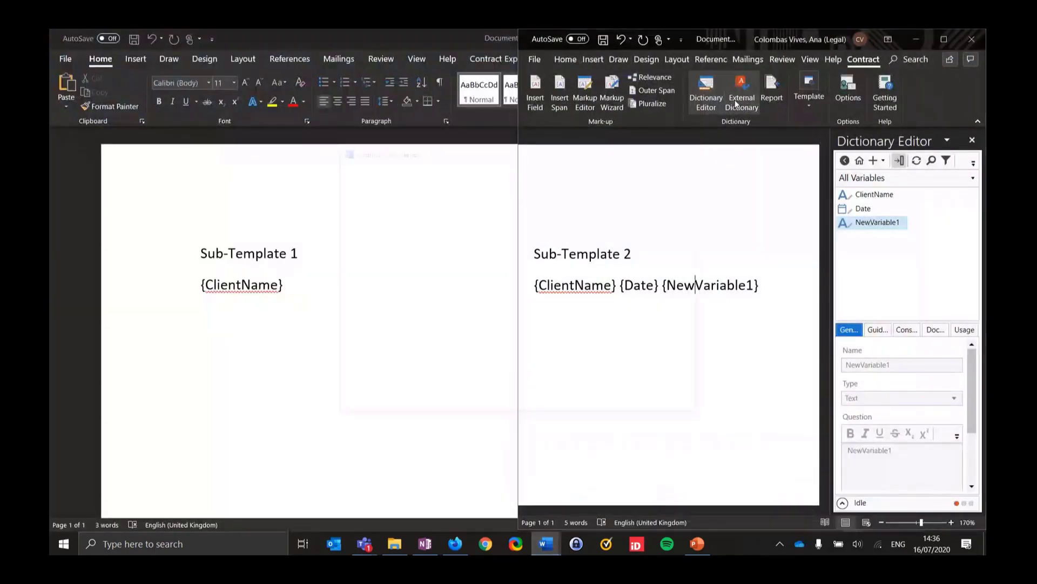
click(736, 104)
click(478, 404)
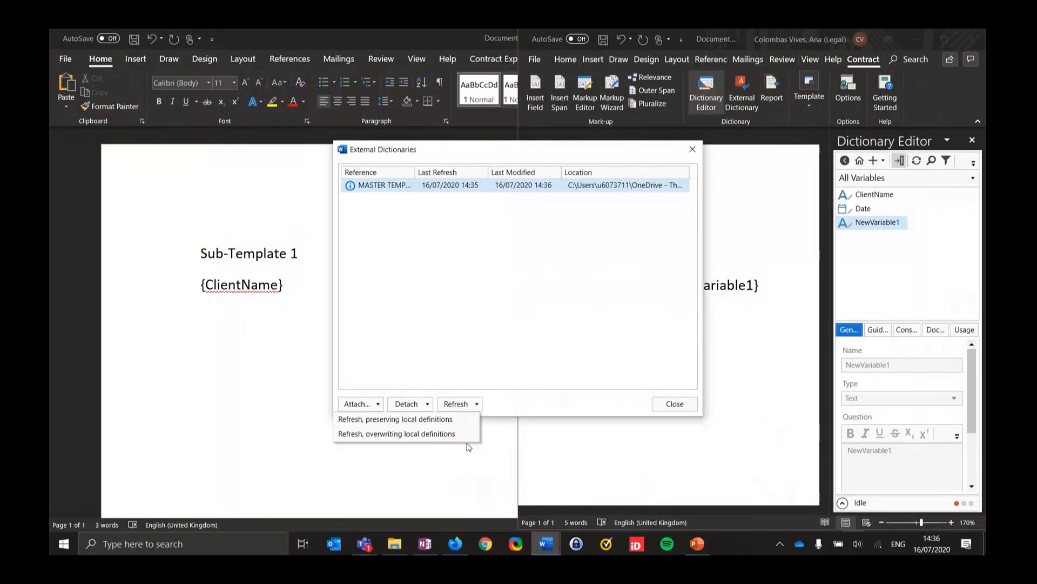
click(463, 437)
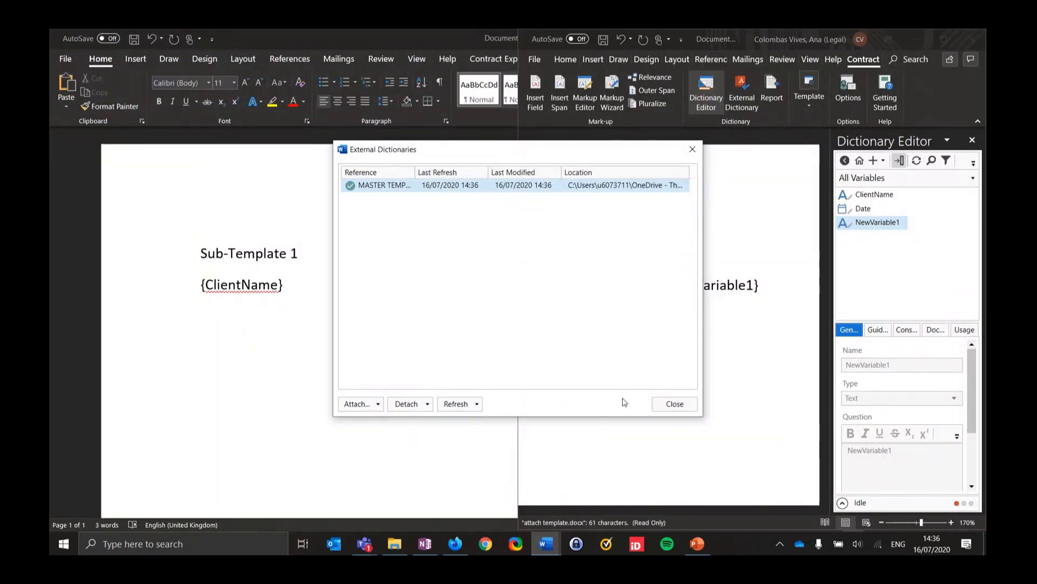
click(675, 404)
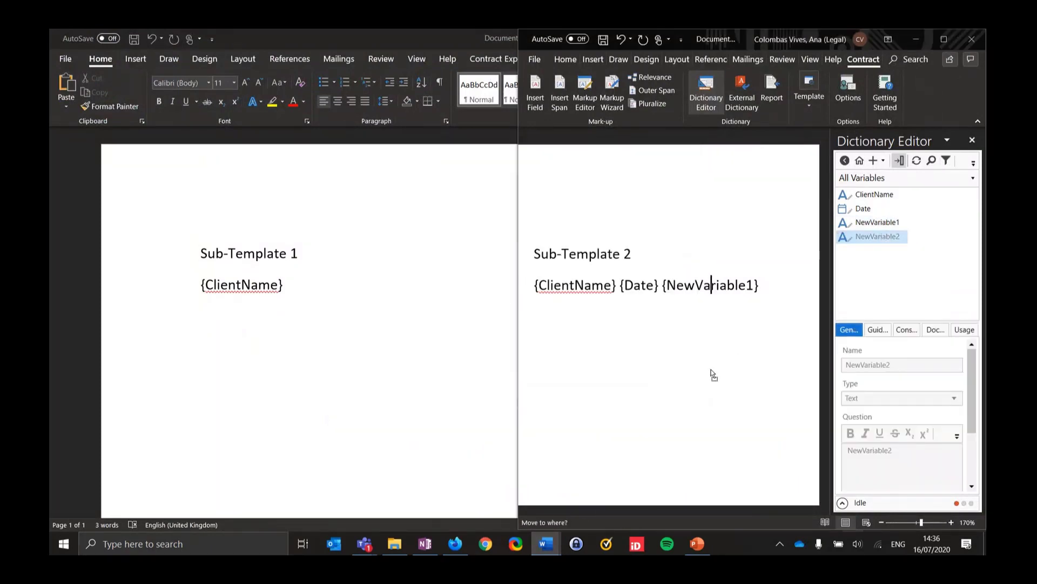
Insert {NewVariable2} after {NewVariable1} and move it onto its own line.
drag(713, 374, 781, 355)
key(Left)
key(Return)
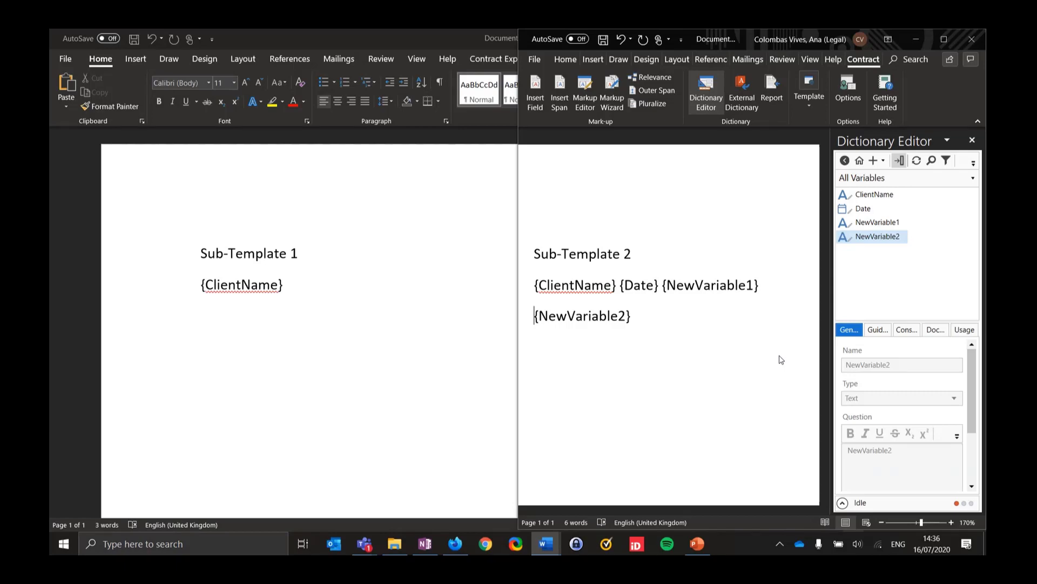
Bring BUNDLE MASTER.docx forward and open its Dictionary Editor.
mouse_move(552, 545)
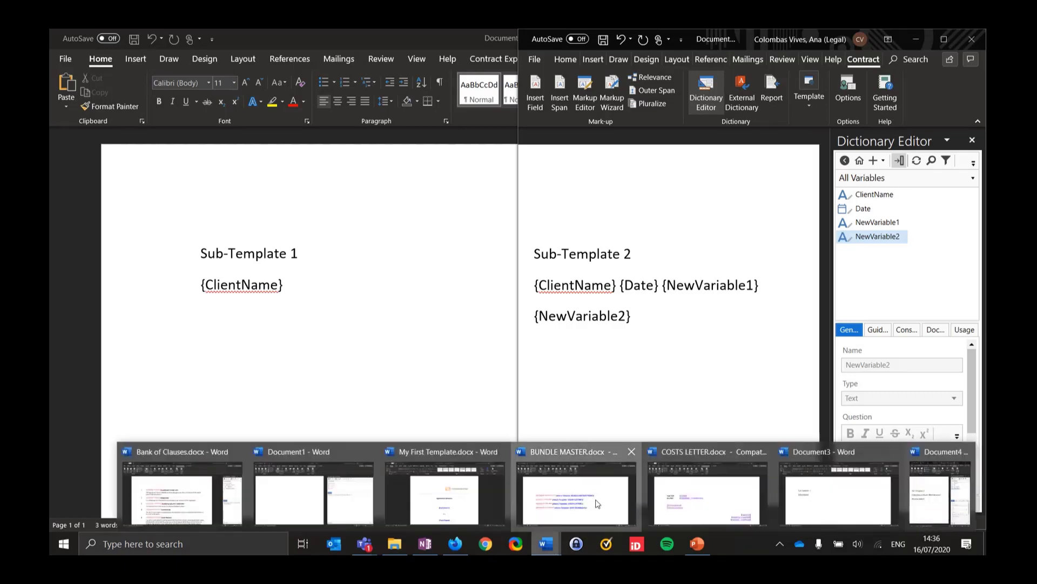
click(573, 492)
drag(195, 294, 359, 293)
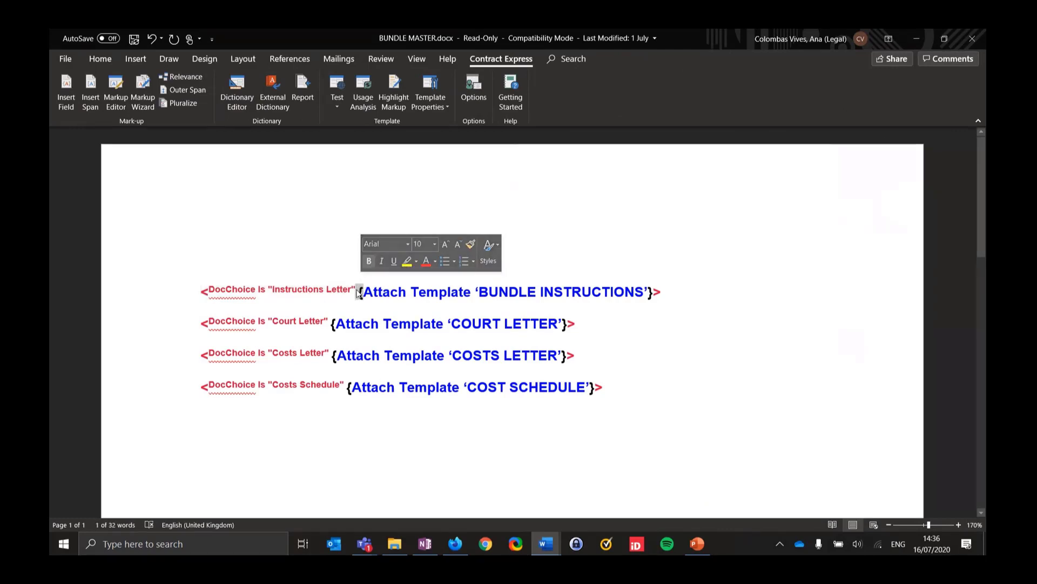
click(237, 91)
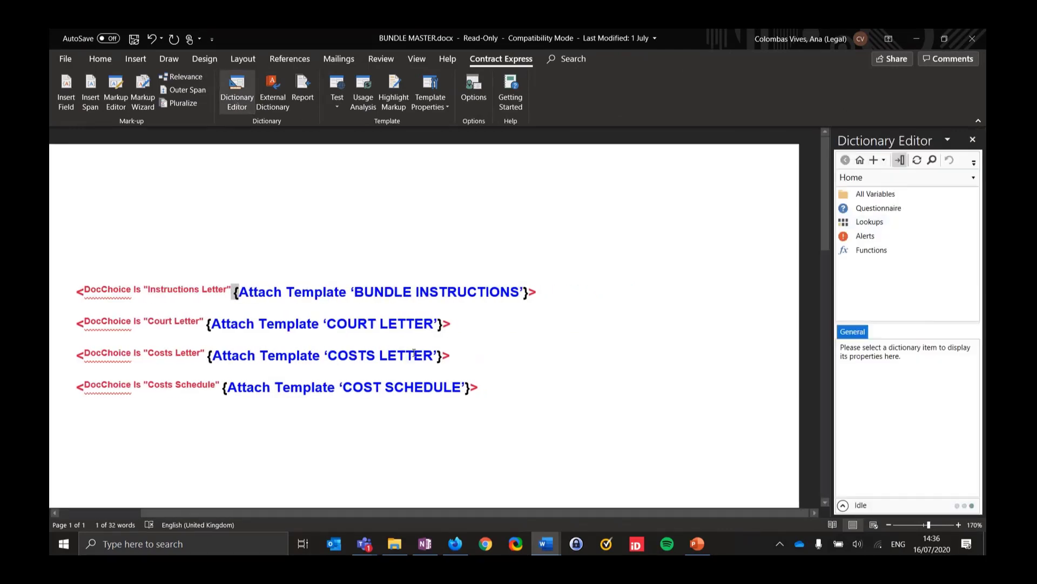
Highlight DocChoice and its values Instructions Letter, Court Letter, Costs Letter and Costs Schedule.
drag(82, 286, 137, 289)
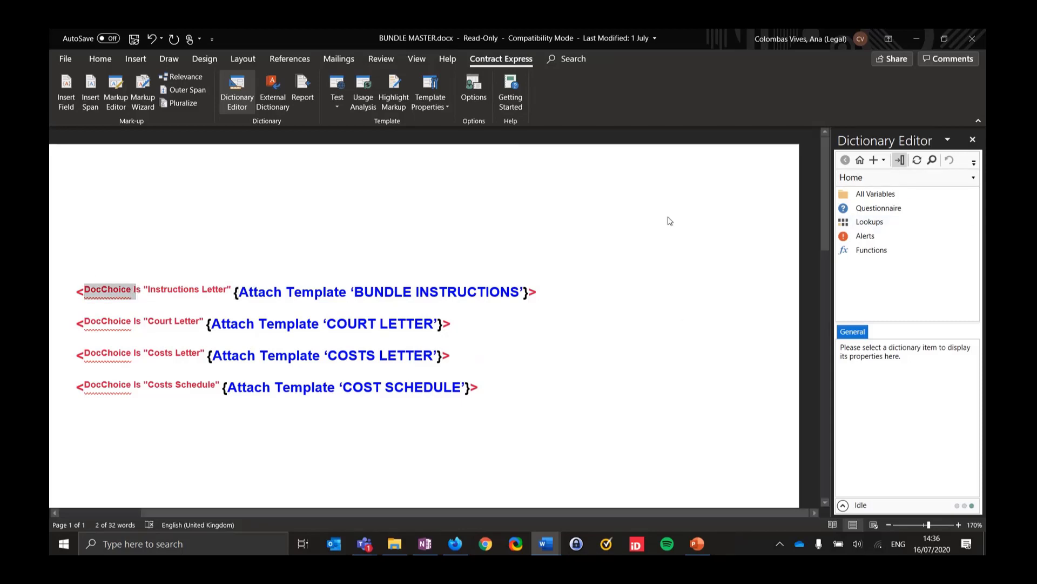
drag(150, 290, 230, 289)
drag(148, 320, 204, 321)
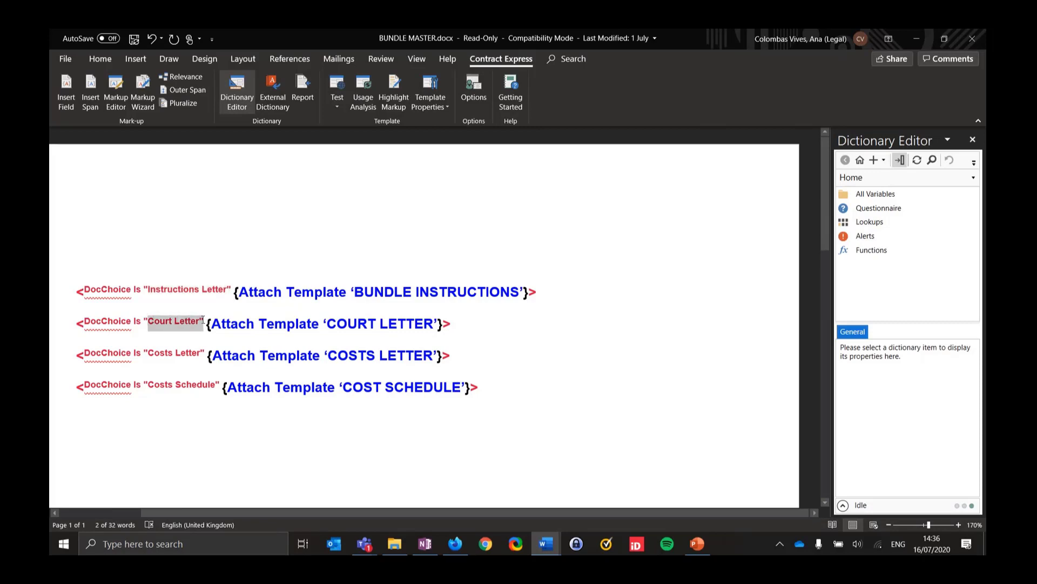
drag(148, 353, 201, 357)
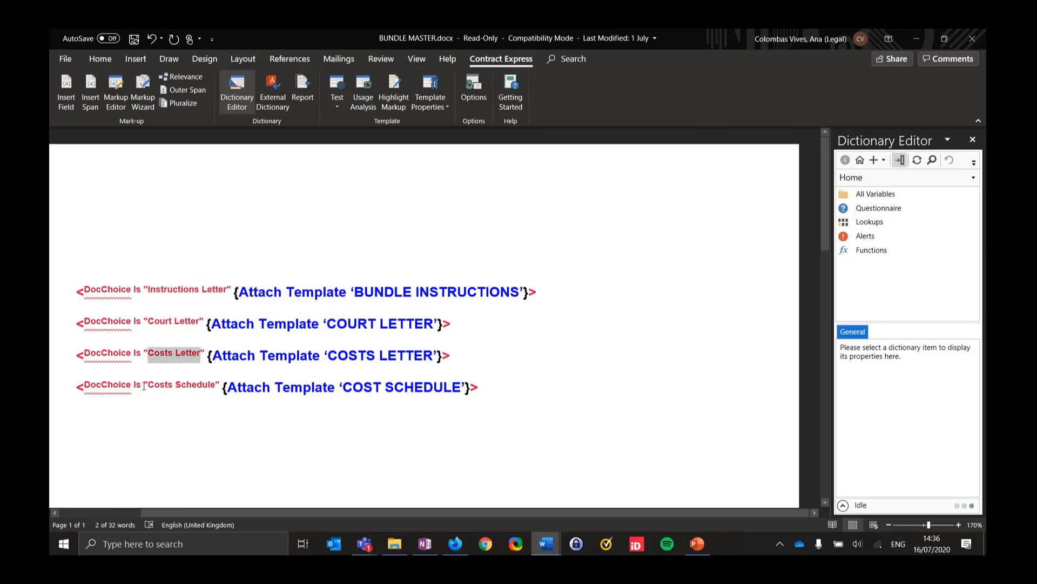
drag(147, 384, 216, 384)
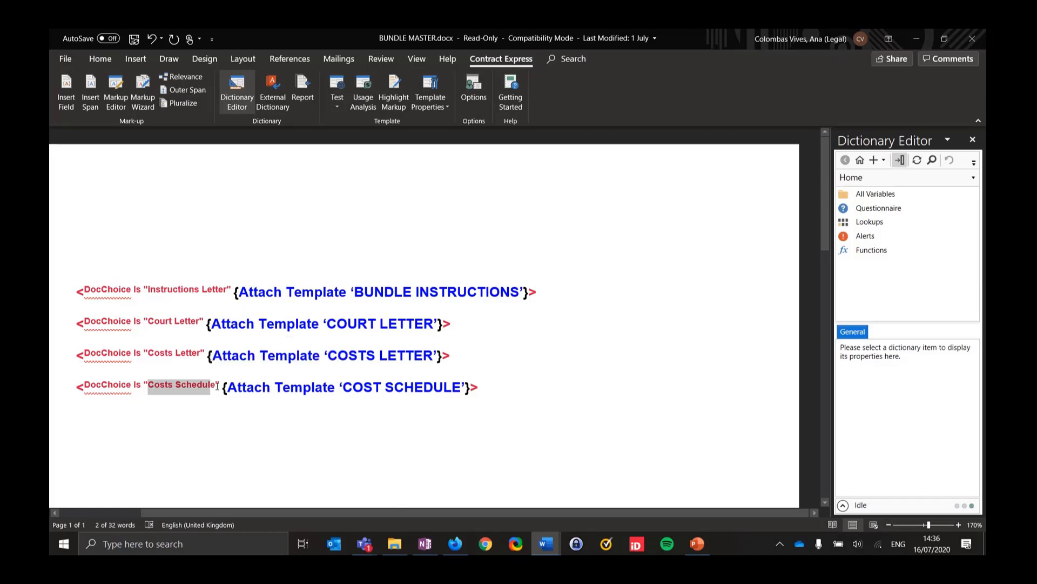
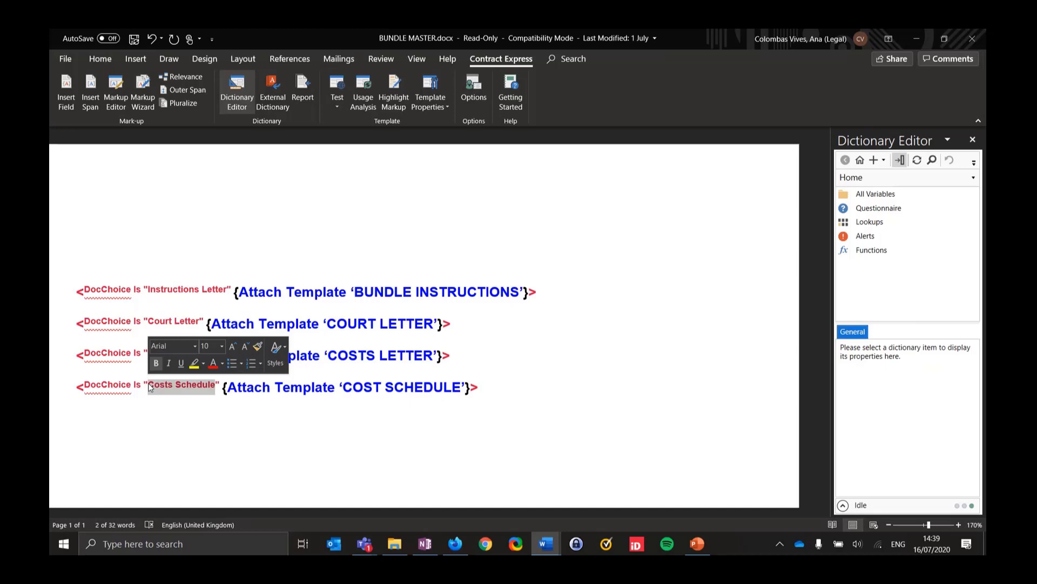
Switch to the Contract Express Instructions document details page in Firefox.
click(458, 544)
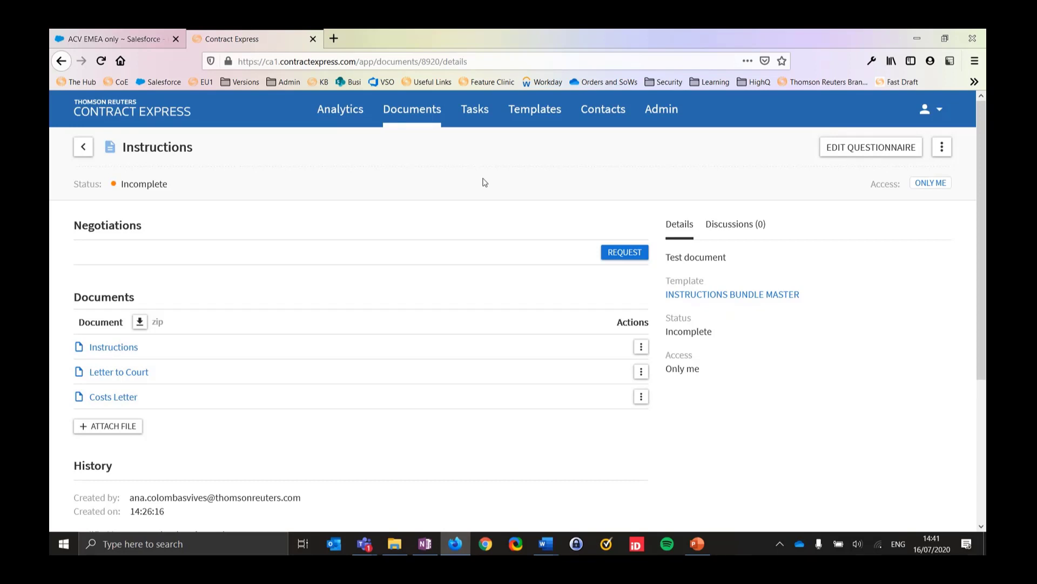
Bring the Sub-Template 2 window (Document4) forward, stretch it full-screen and widen the Dictionary Editor pane.
mouse_move(546, 543)
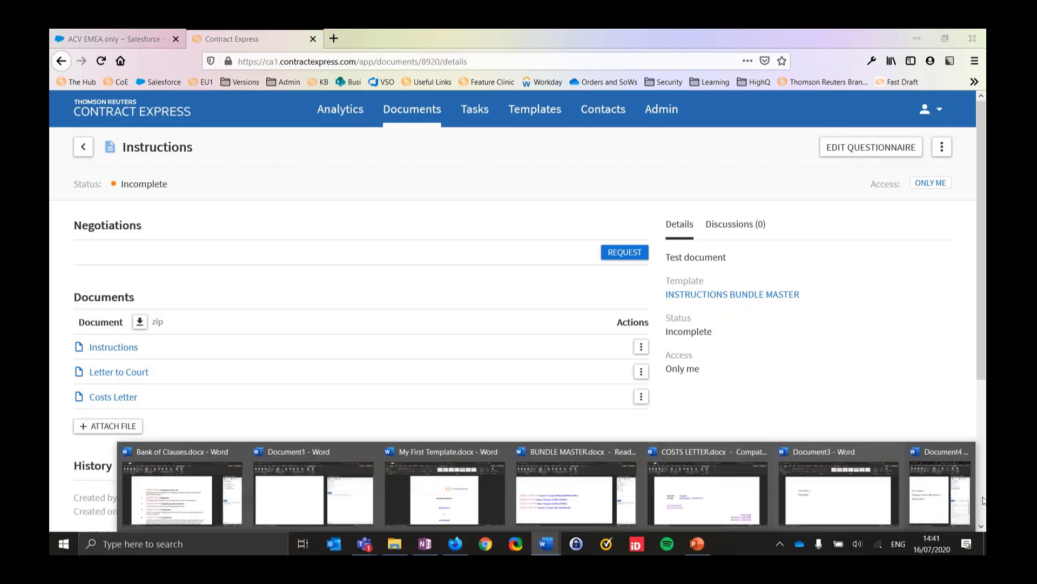
click(939, 494)
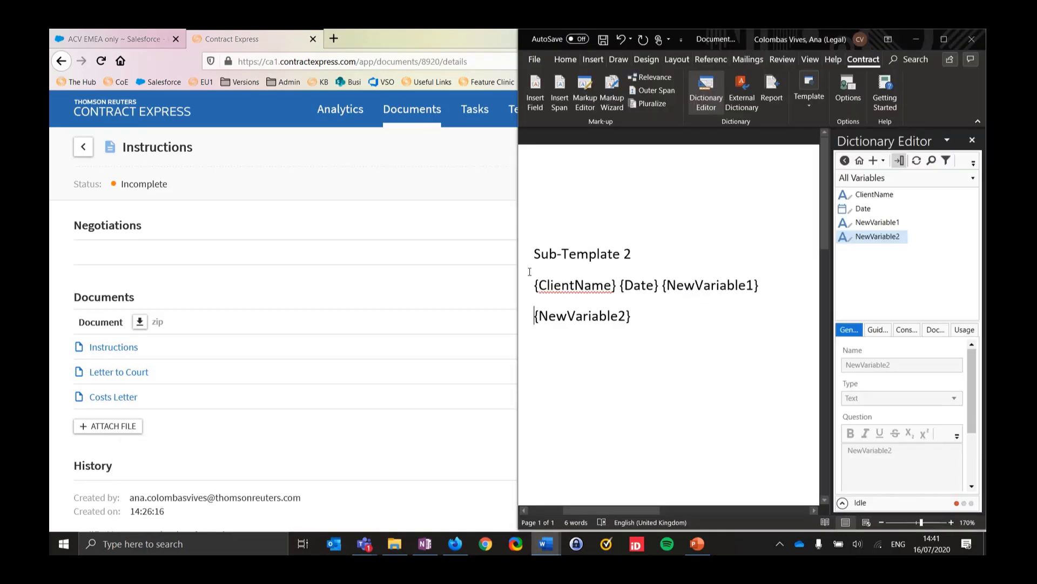
drag(518, 270, 50, 289)
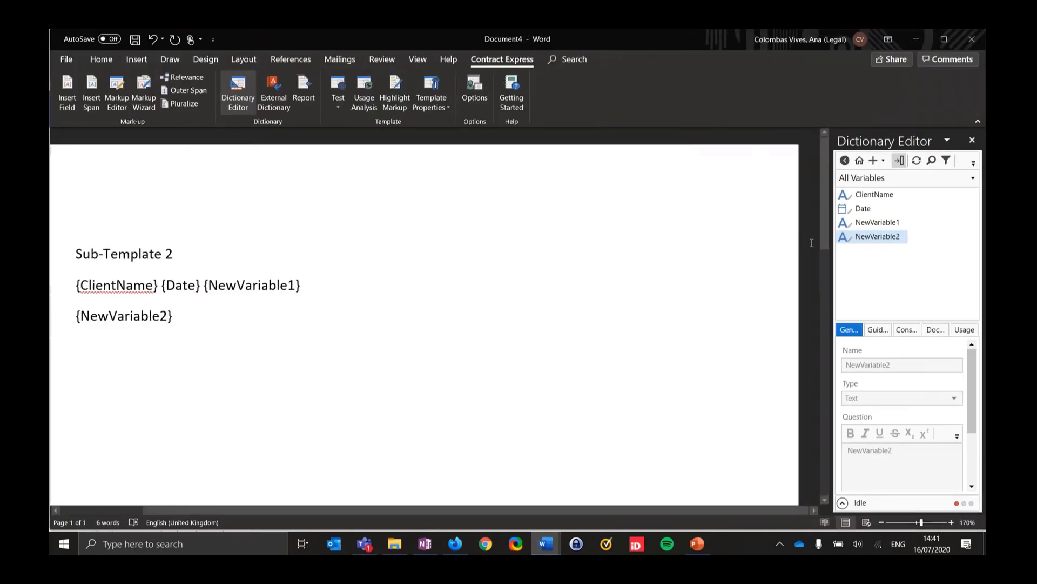
drag(831, 248, 477, 250)
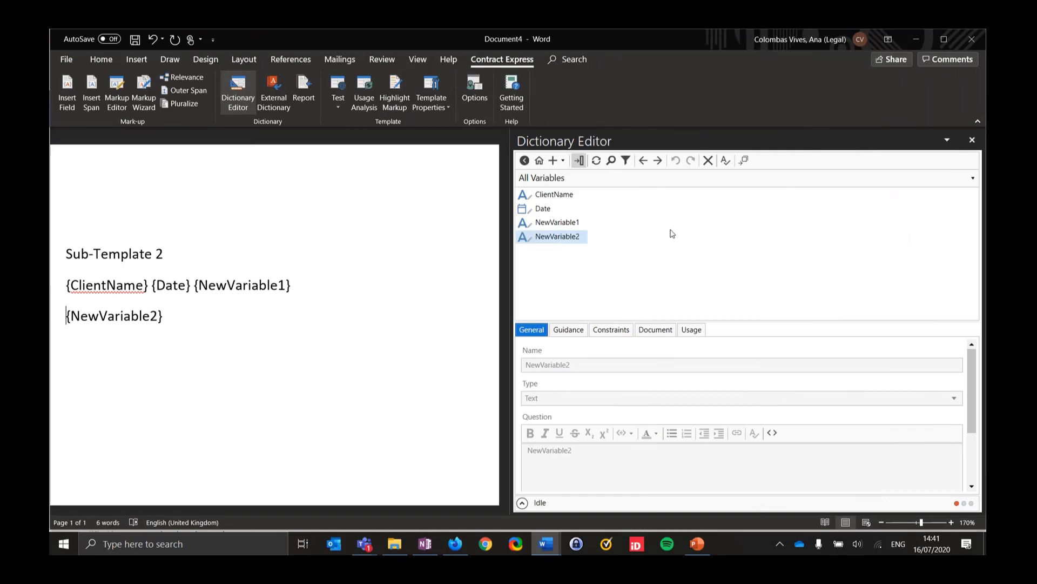
Open the Dictionary Editor's variable filters and restrict the list to External variables.
click(626, 160)
click(598, 200)
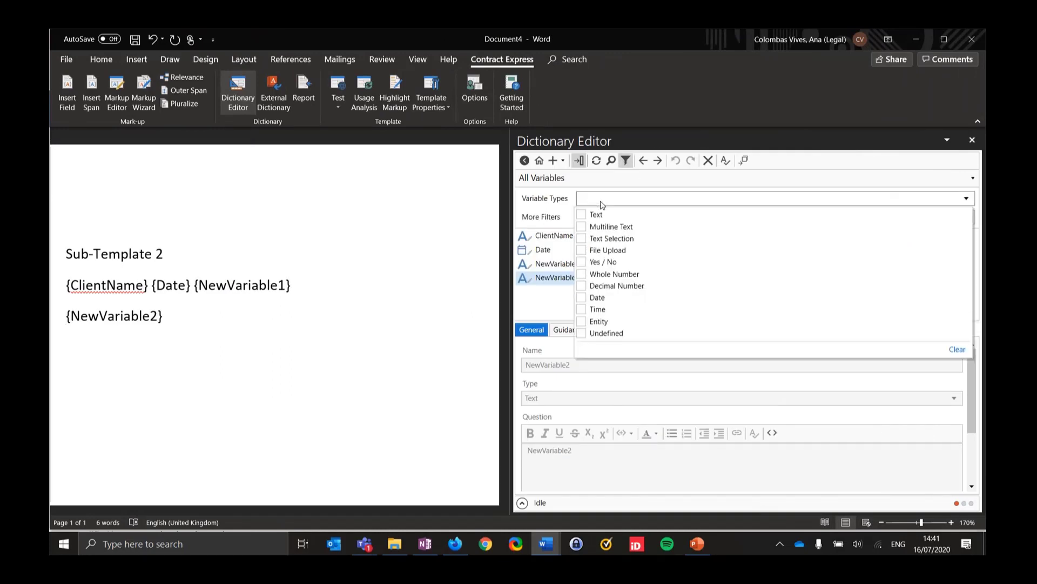
click(564, 352)
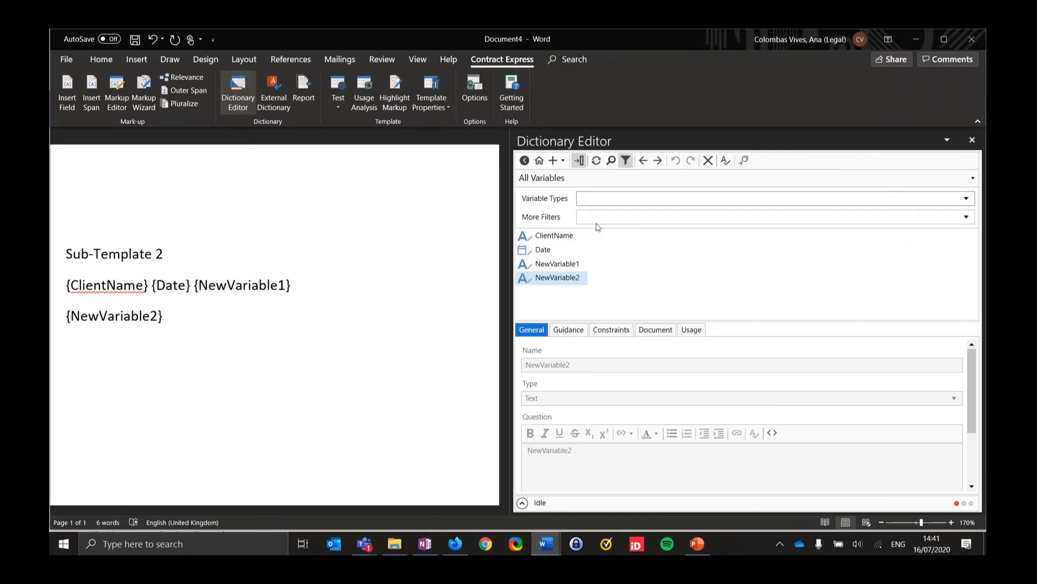
click(600, 218)
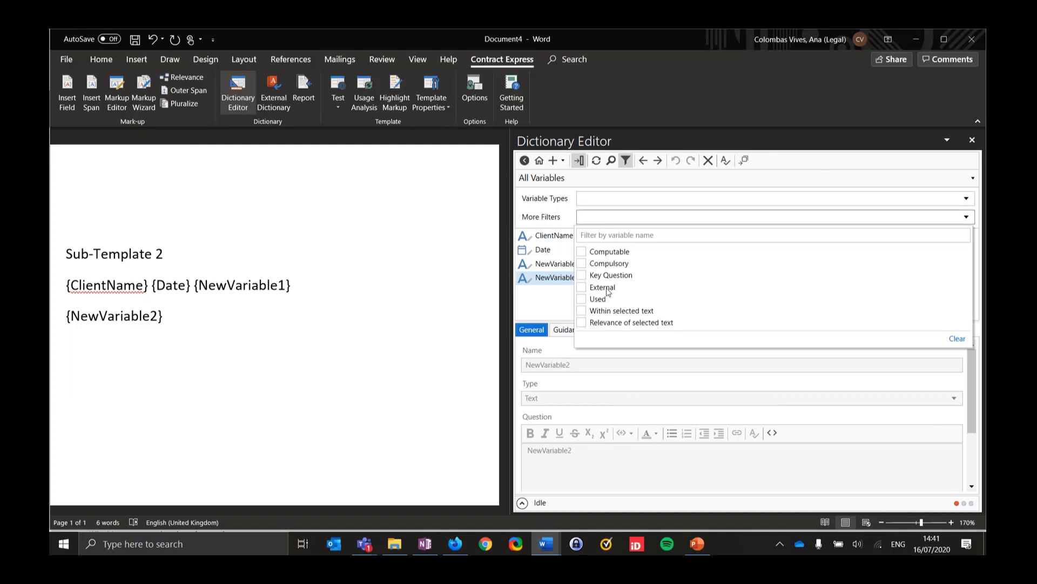
click(583, 289)
click(536, 299)
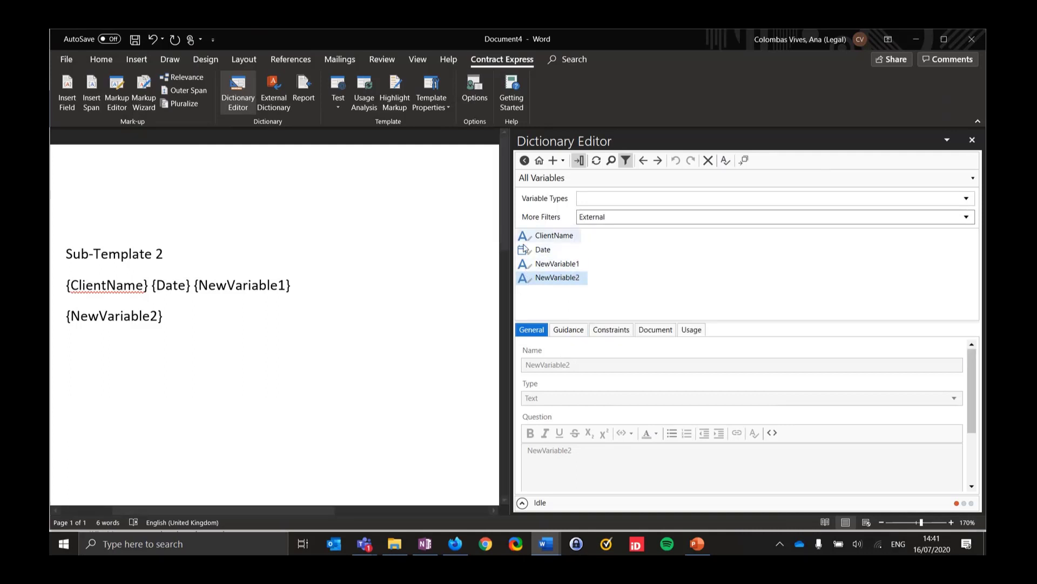
Switch the filter to Not External, then clear it so all four variables list.
click(592, 222)
click(582, 288)
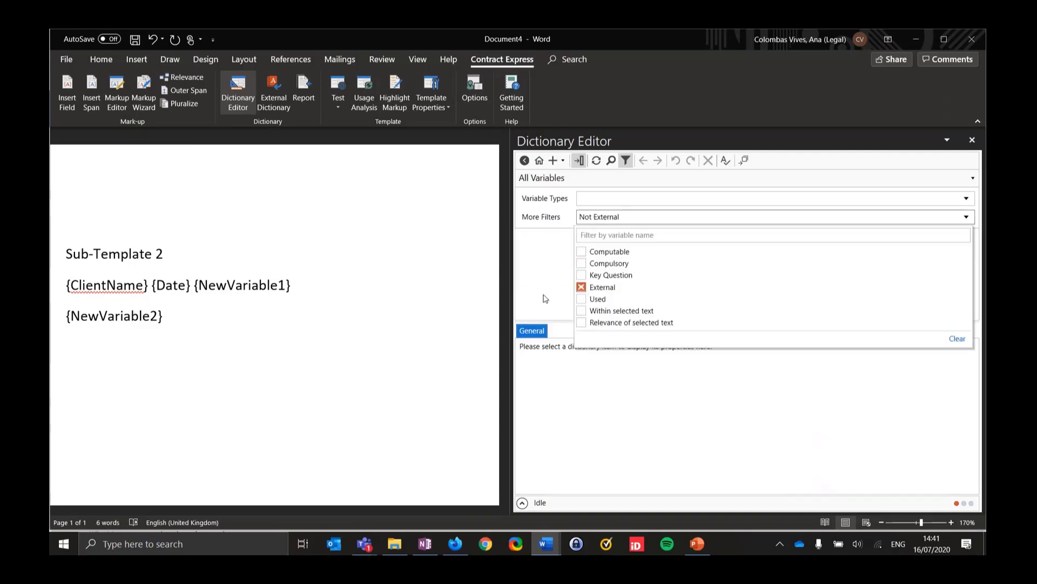
click(540, 300)
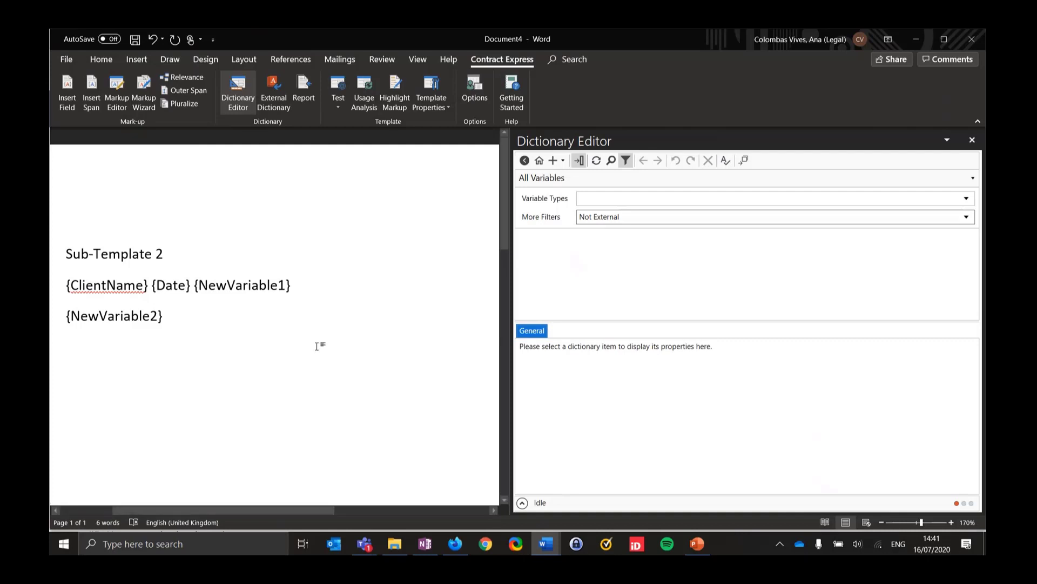
click(600, 218)
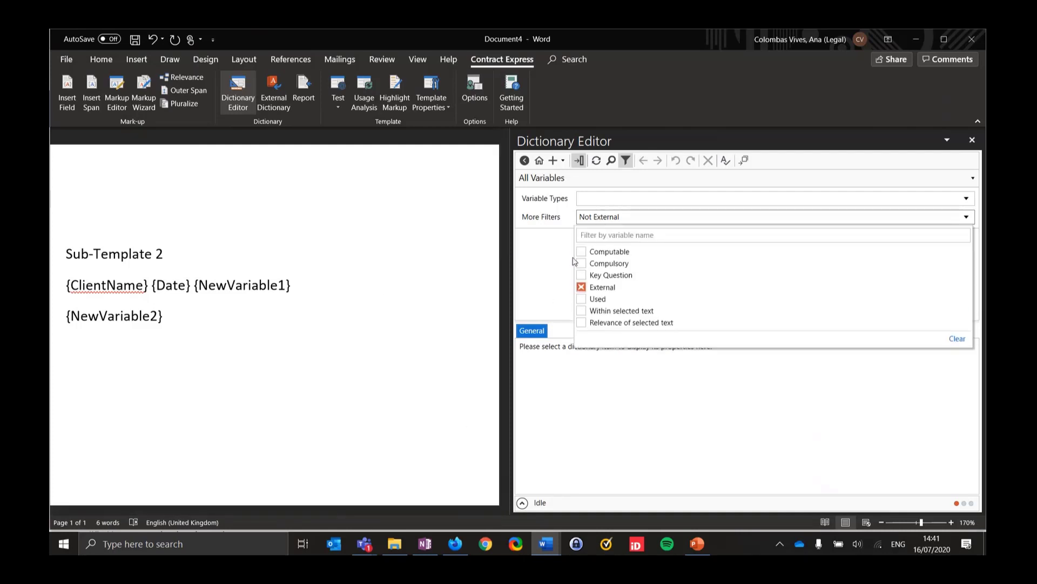
click(582, 288)
click(533, 303)
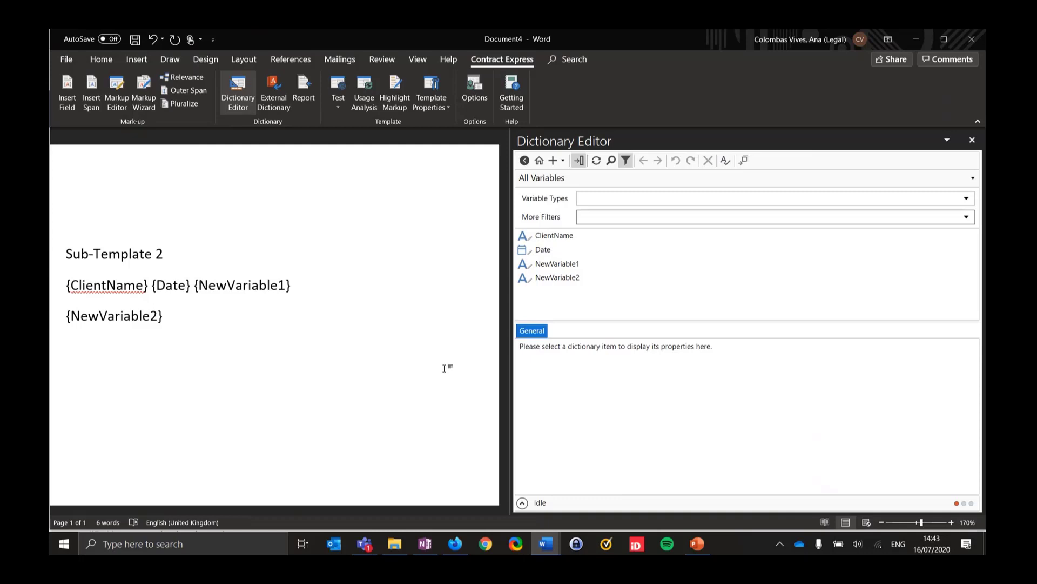
mouse_move(552, 541)
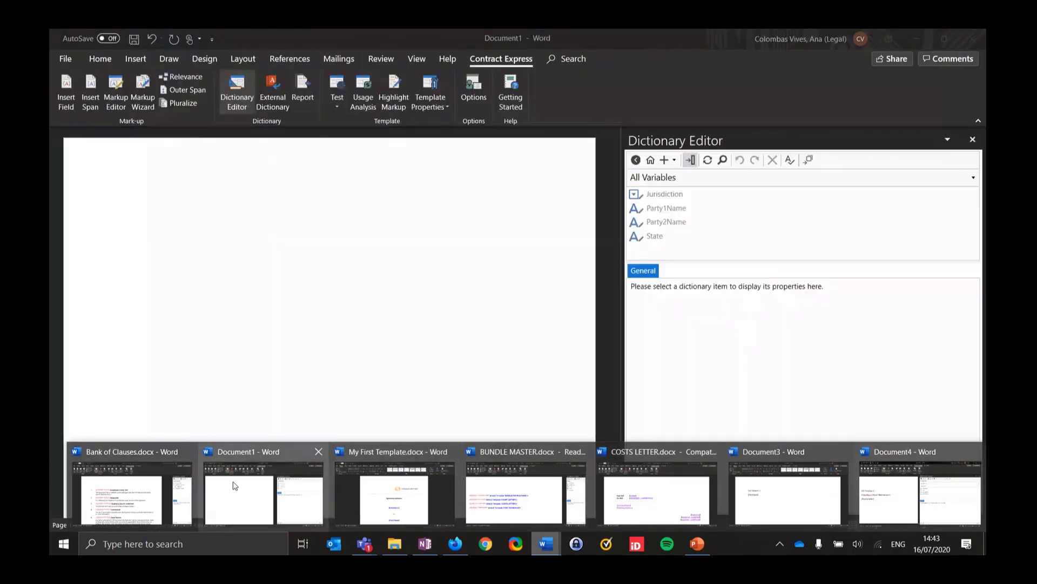
Switch to Bank of Clauses.docx and select the Amendment and Assignment clauses to inspect them.
click(130, 489)
scroll(419, 320, down, 1)
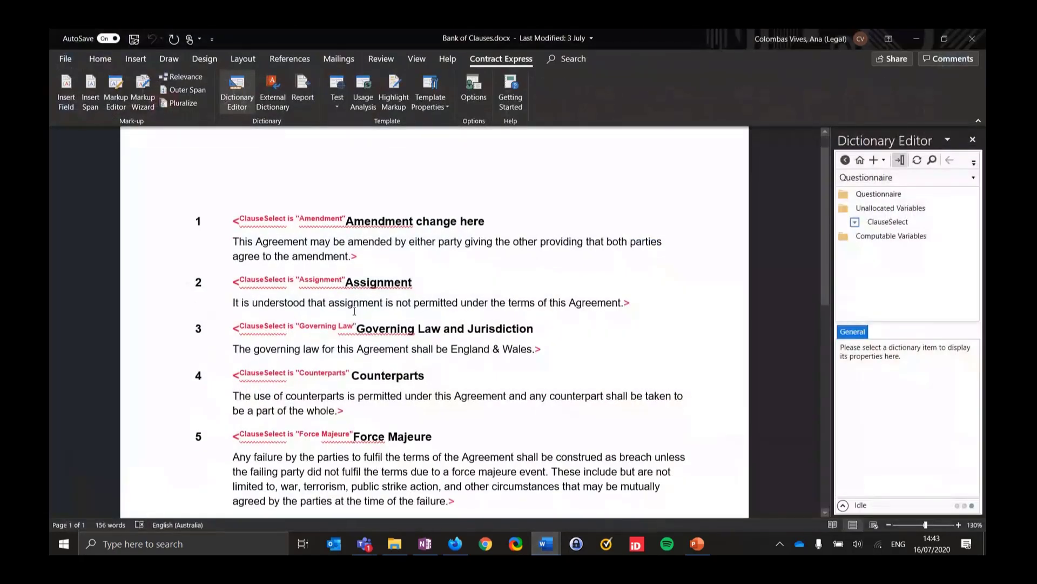
ctrl+scroll(419, 320, down, 2)
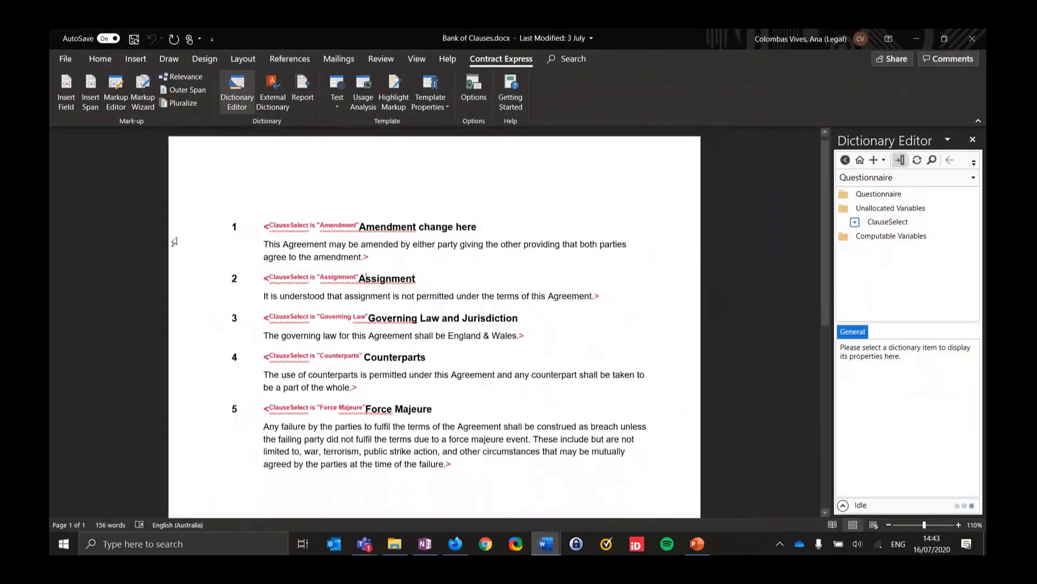
click(178, 232)
click(365, 211)
key(Home)
shift+click(362, 257)
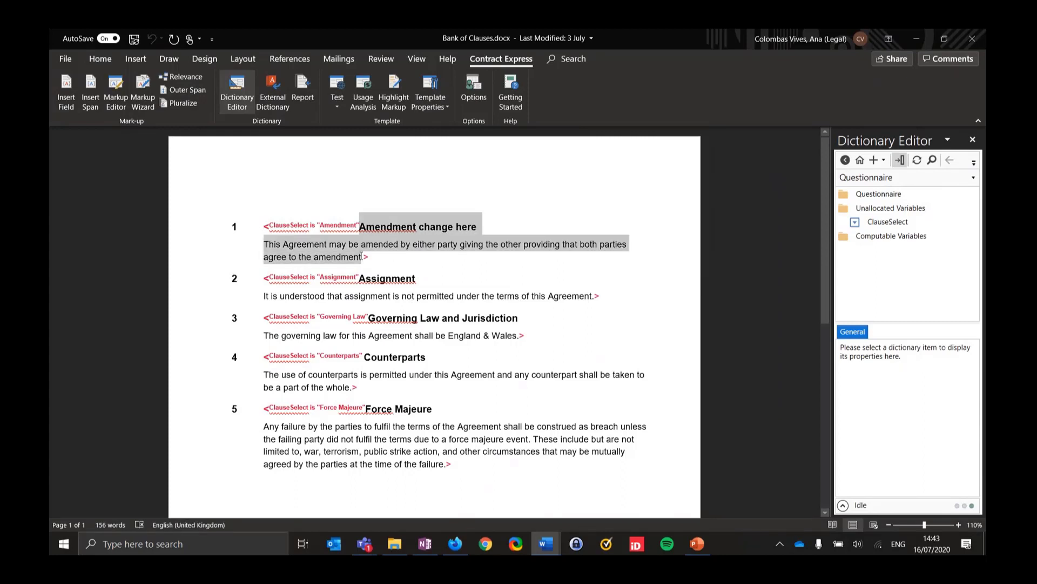
drag(360, 279, 600, 296)
click(476, 517)
Show formatting marks and select the first clause's opening ClauseSelect is "Amendment" markup.
click(100, 58)
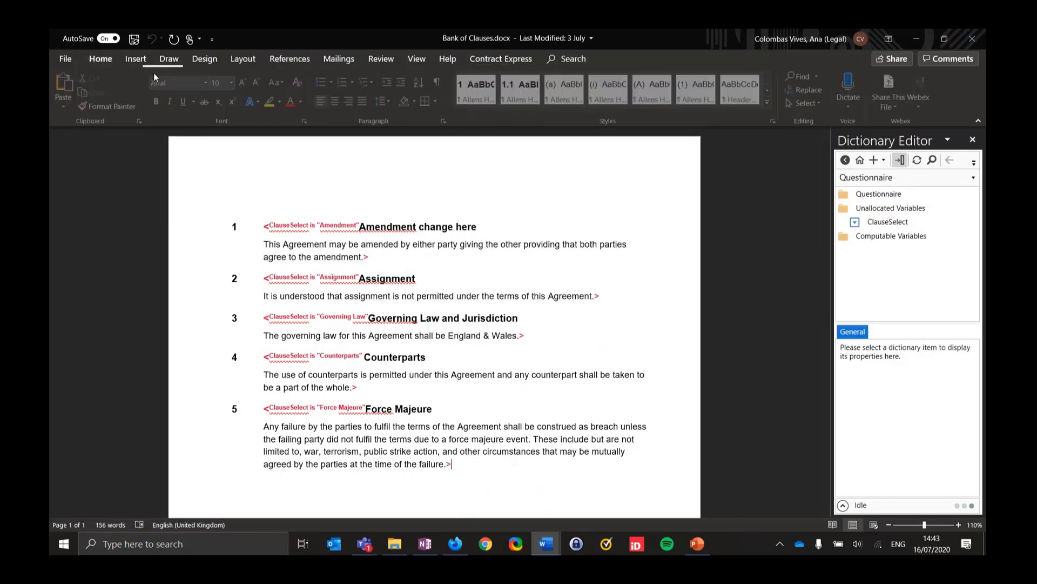
click(441, 82)
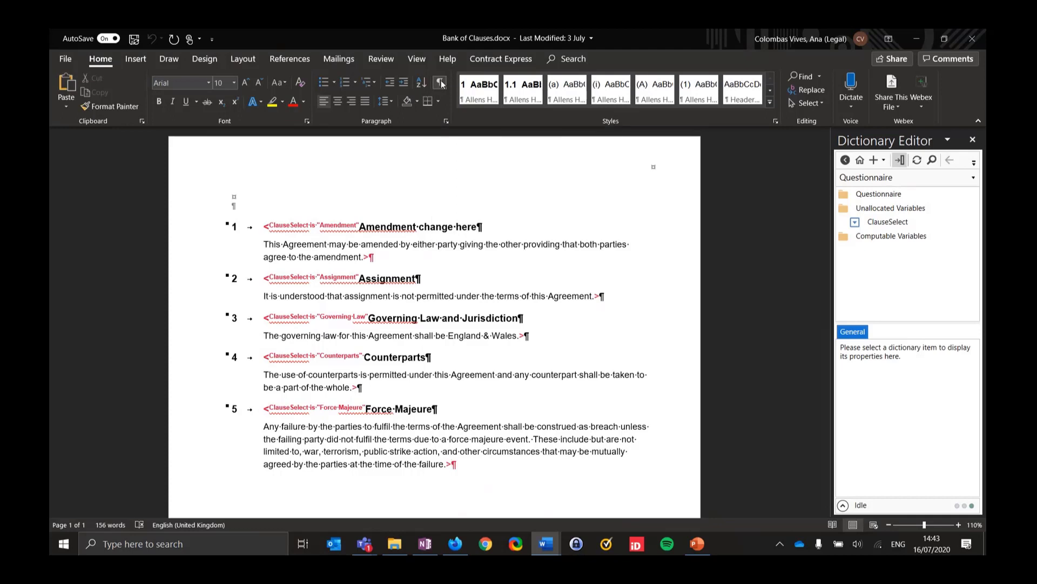
click(510, 318)
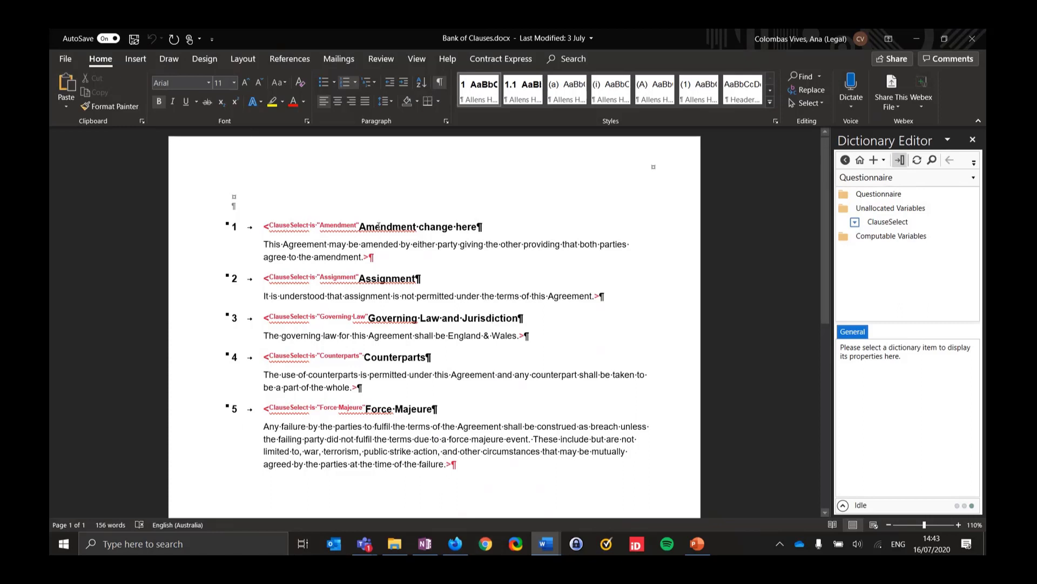
drag(336, 229, 371, 259)
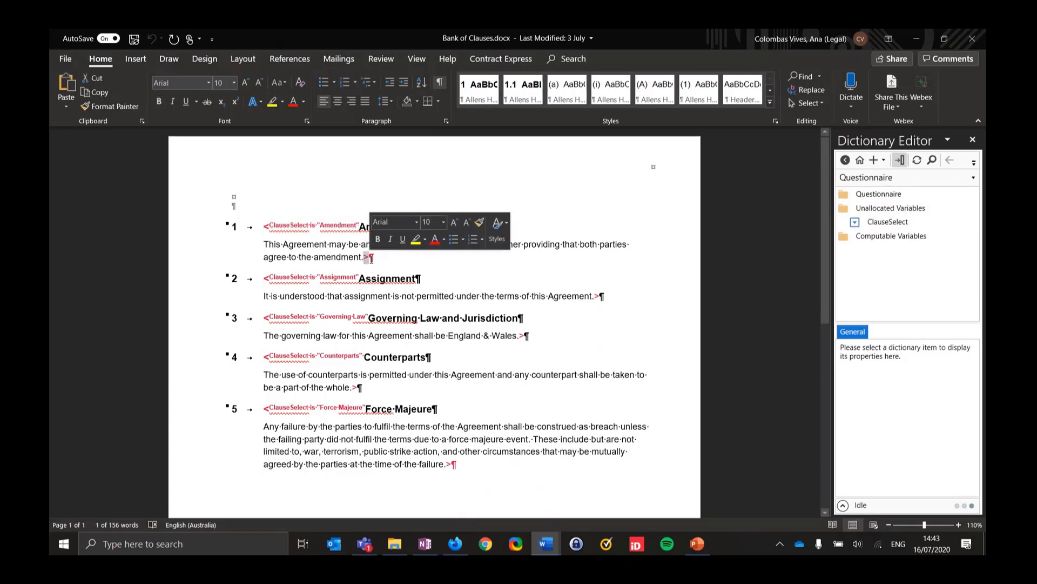
drag(261, 221, 352, 236)
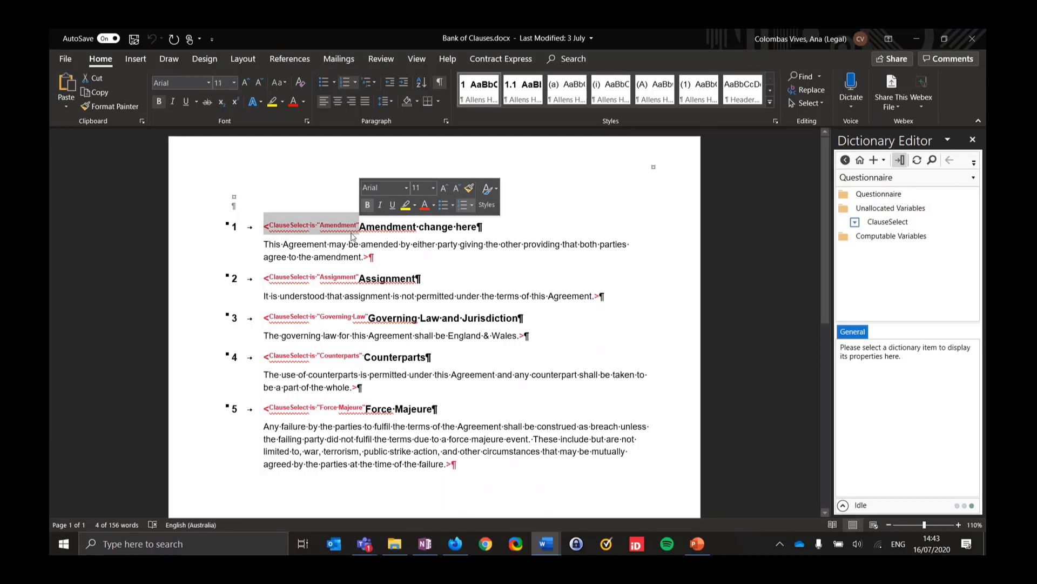
View ClauseSelect's selection list items, then select the Amendment clause's closing marker.
click(869, 226)
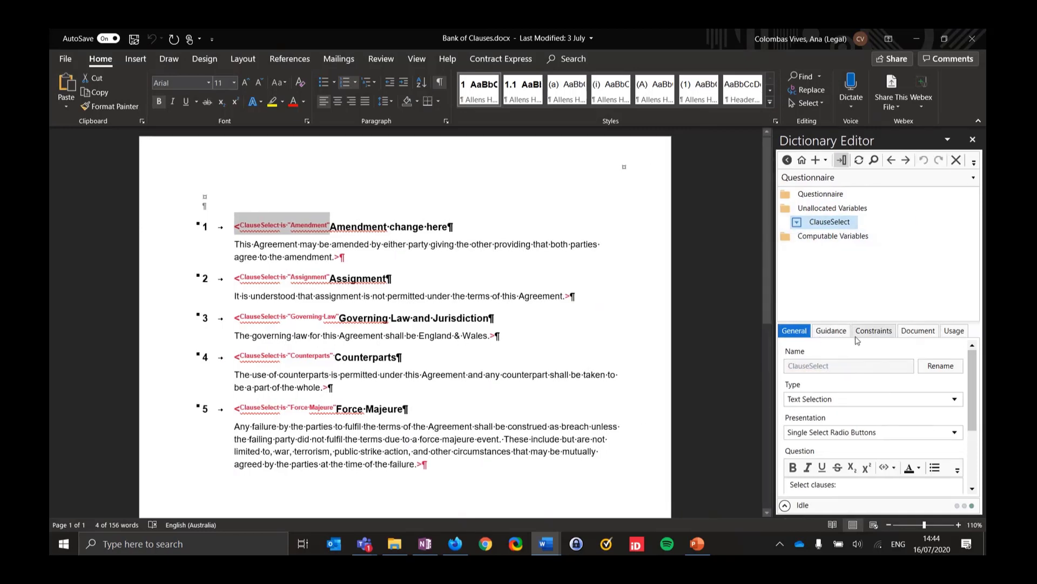
click(871, 332)
drag(864, 433, 792, 388)
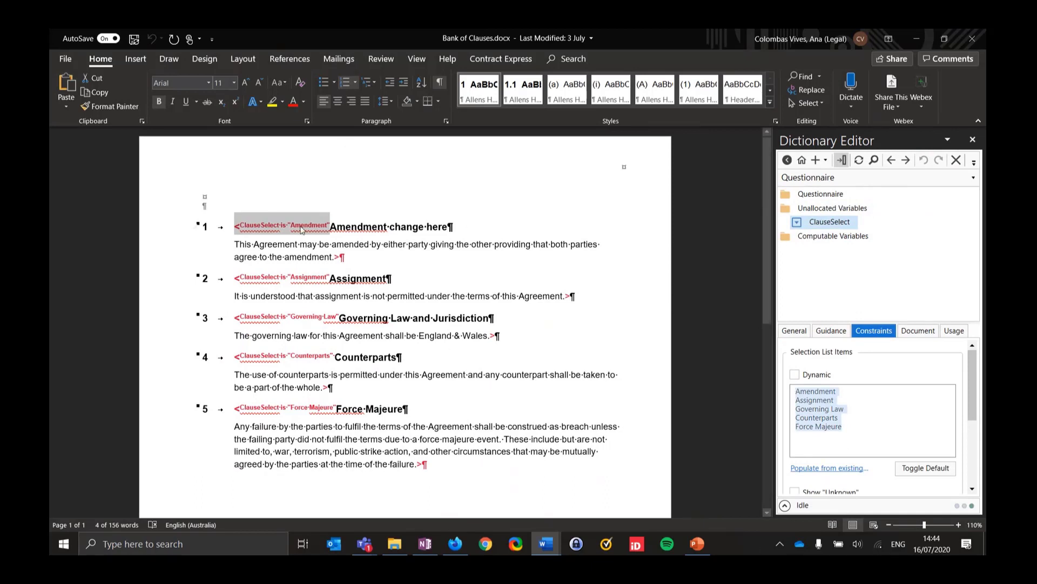
click(234, 230)
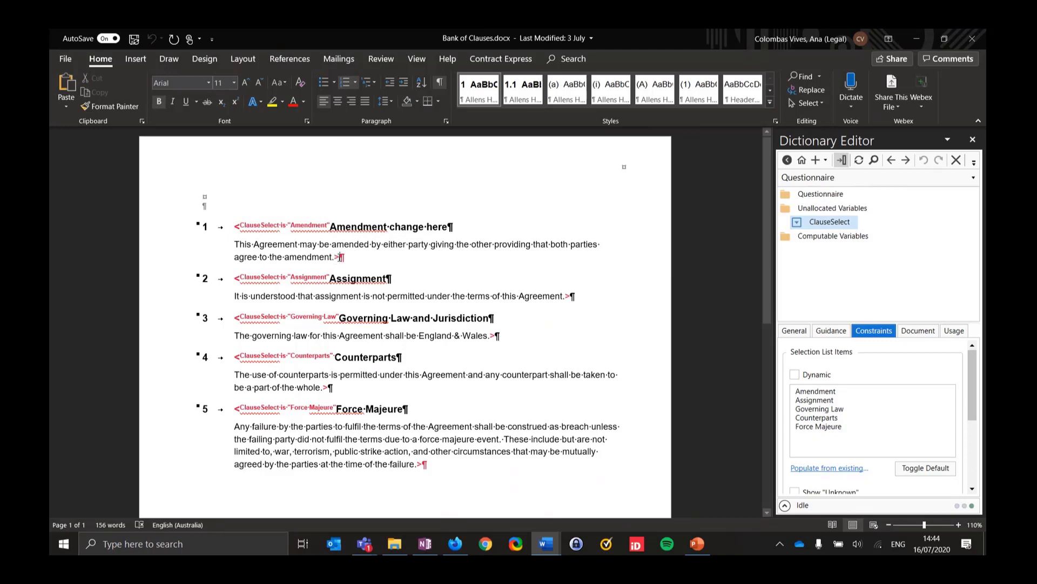
drag(340, 257, 334, 258)
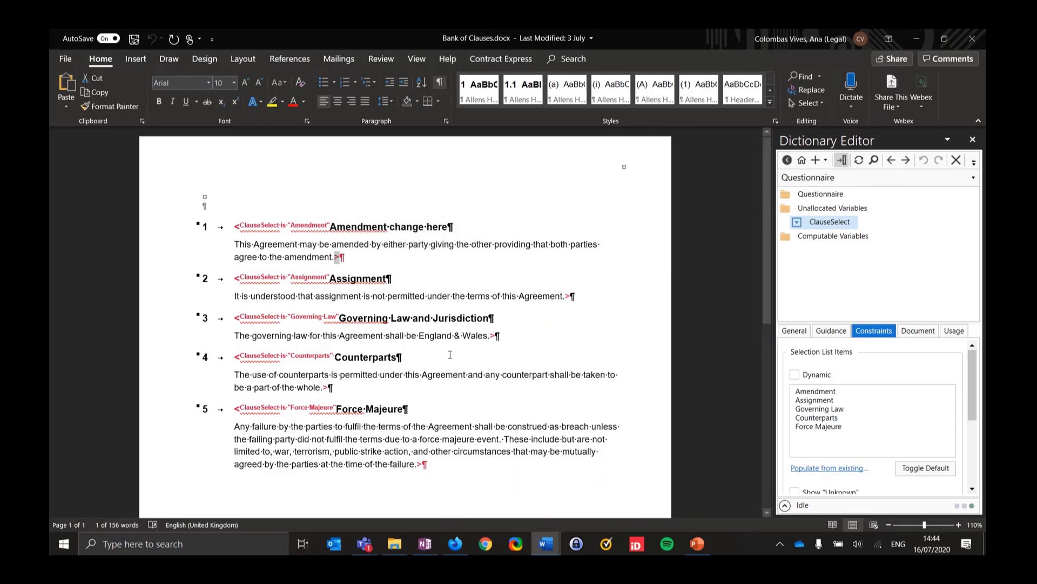
Try adding empty paragraphs after the Amendment clause's closing marker, then undo the change.
click(346, 257)
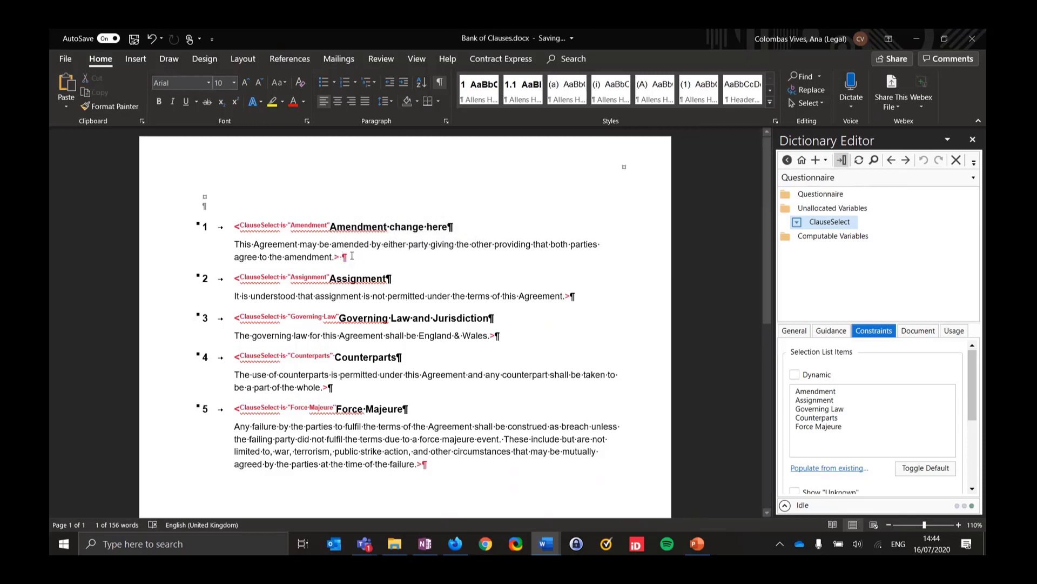
drag(343, 257, 338, 257)
key(Return)
key(Return)
key(Return)
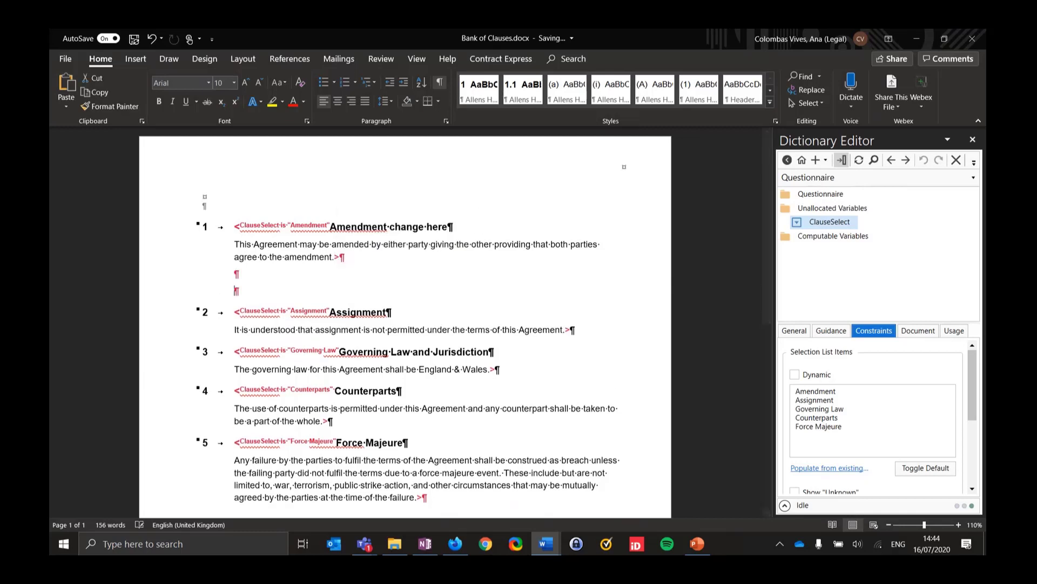
key(BackSpace)
key(BackSpace)
key(BackSpace)
key(BackSpace)
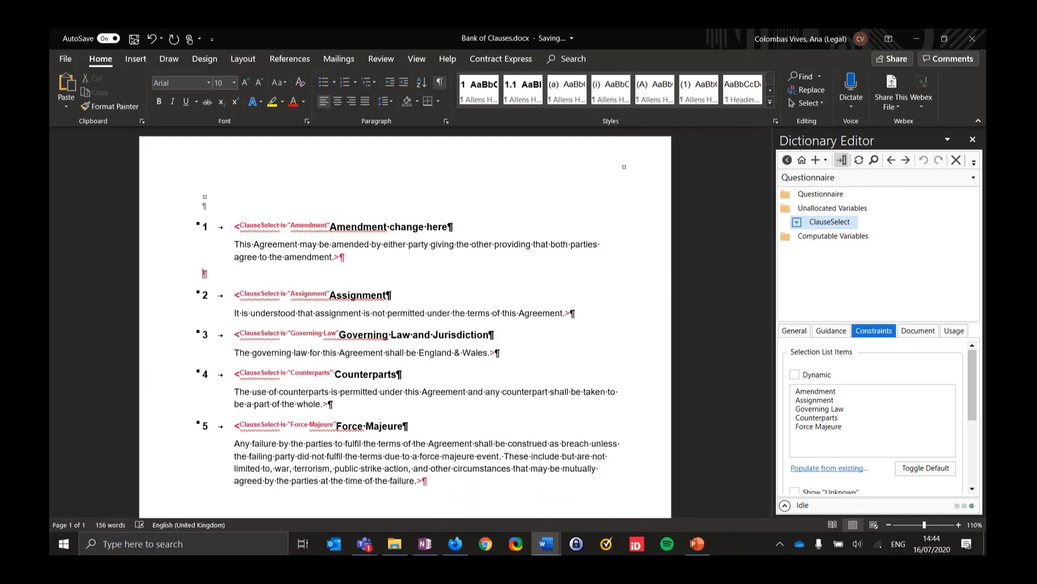
key(ctrl+z)
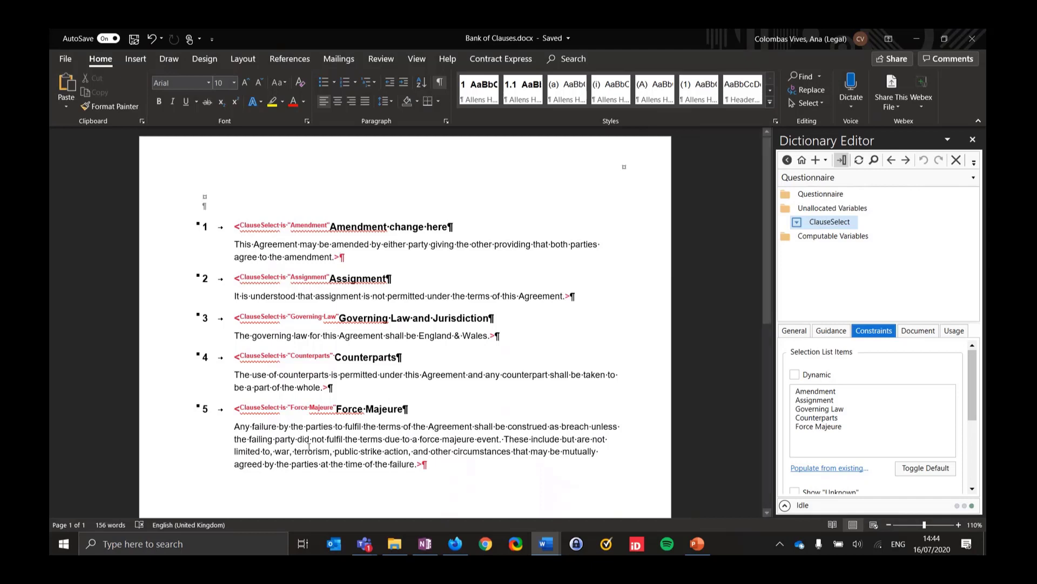
Switch to the My First Template.docx window.
click(546, 543)
drag(244, 226, 280, 226)
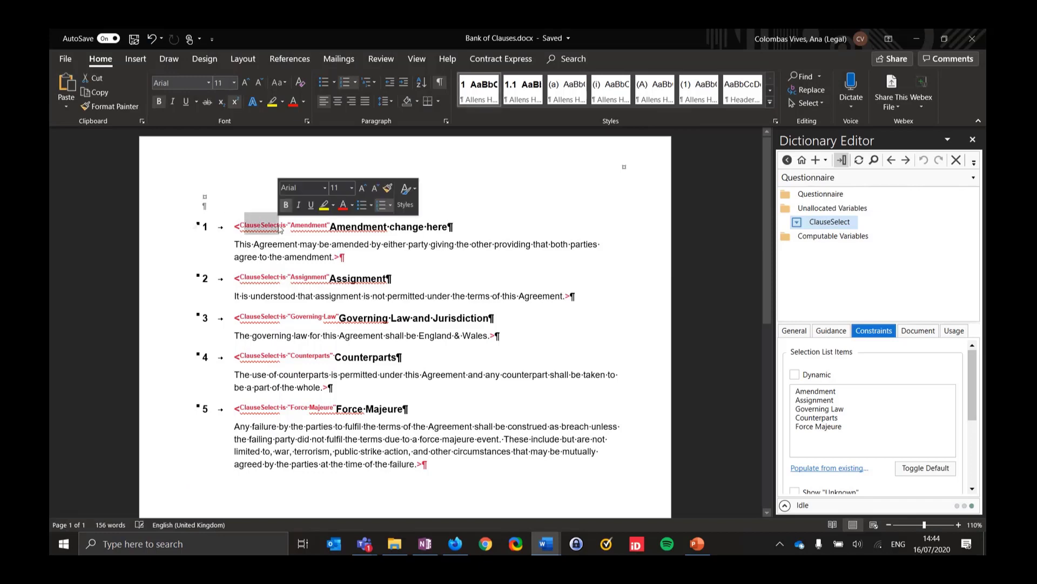
click(282, 226)
click(546, 543)
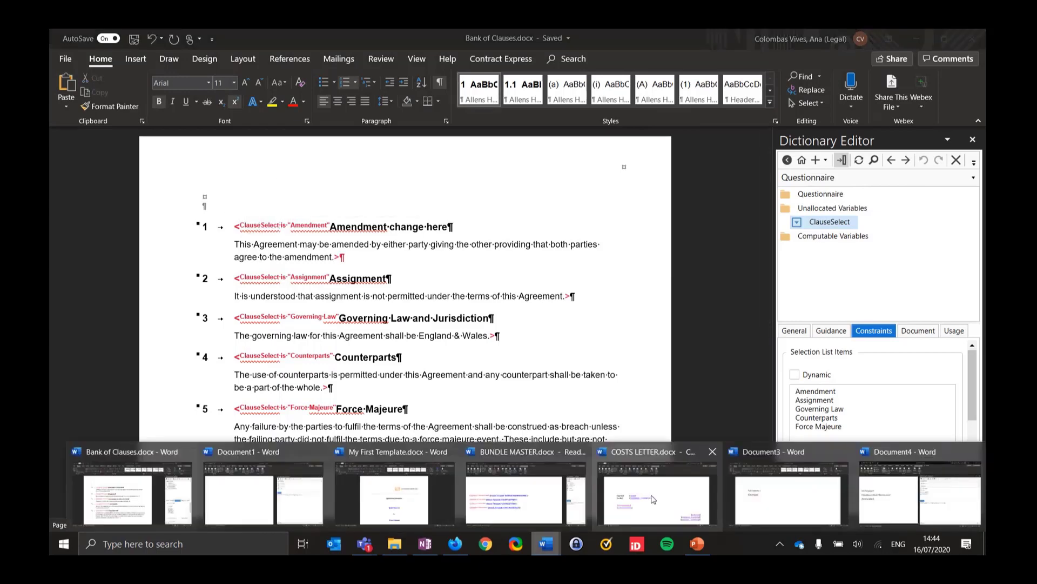
click(440, 499)
Below the signature table, type the {include template BankOfClauses} instruction.
click(605, 414)
scroll(622, 416, down, 7)
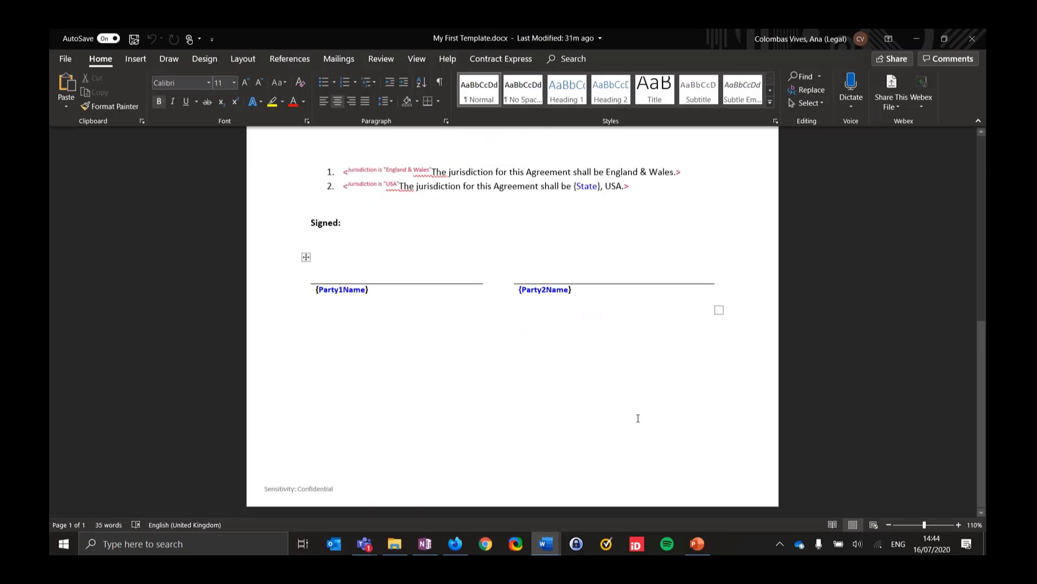
click(639, 403)
text({)
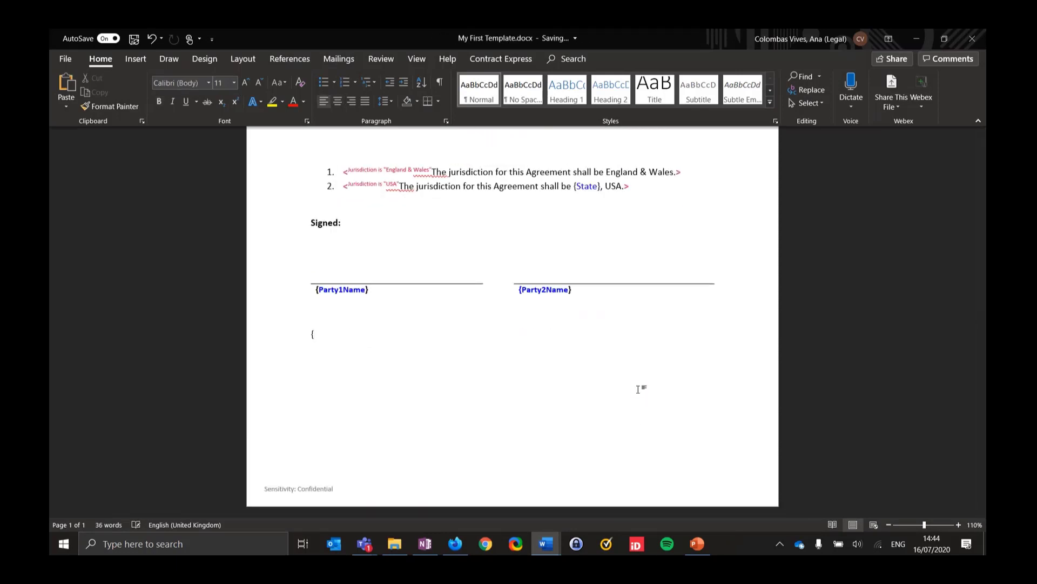
text(include)
text( template Ban)
text(kTemplate)
text(fClauses)
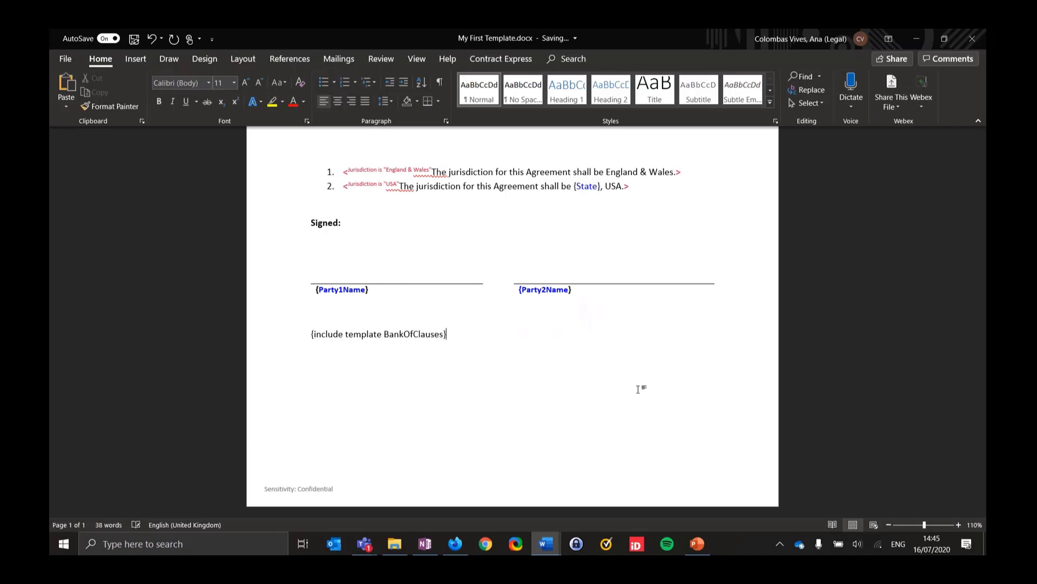
scroll(638, 389, up, 2)
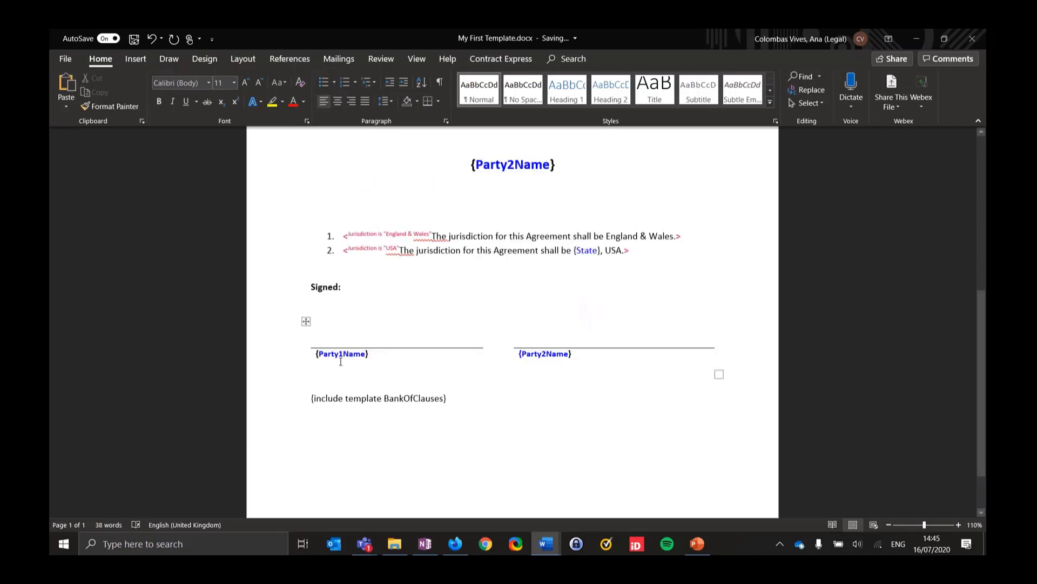
click(348, 409)
click(500, 60)
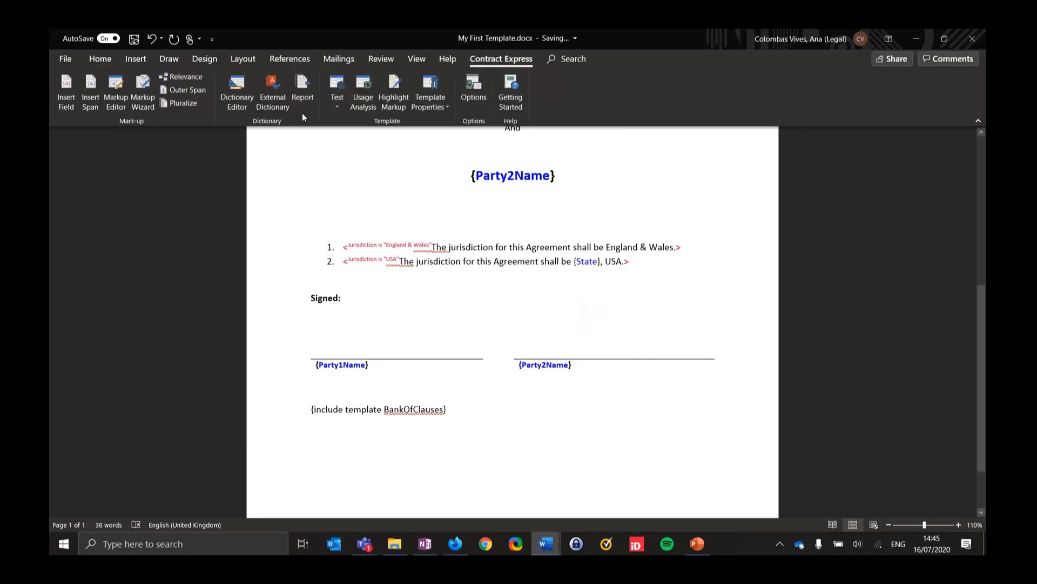
click(236, 91)
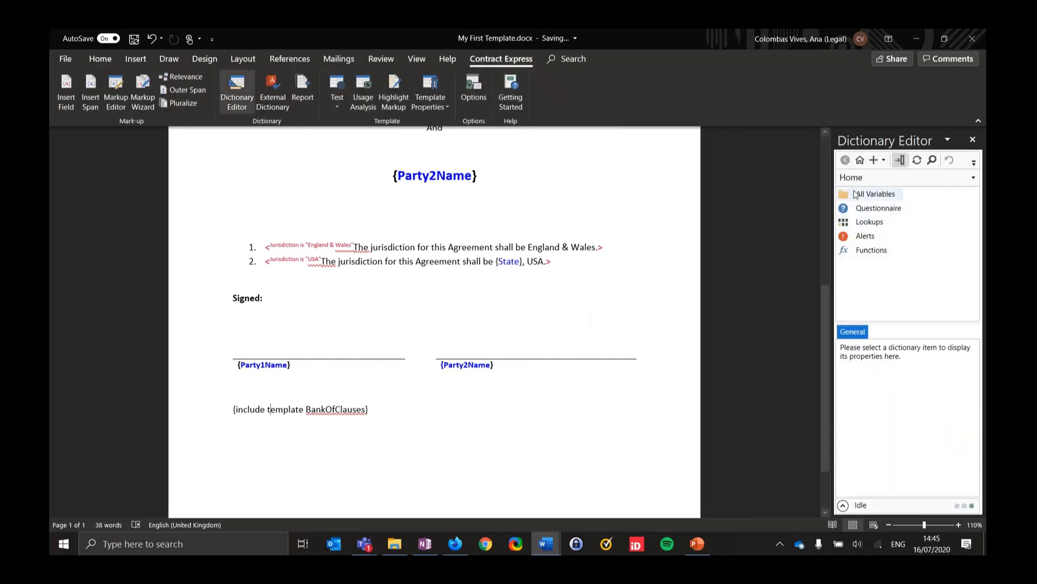
Add a ClauseSelect variable of type Text Selection, presented as multi-select checkboxes.
click(883, 160)
click(847, 211)
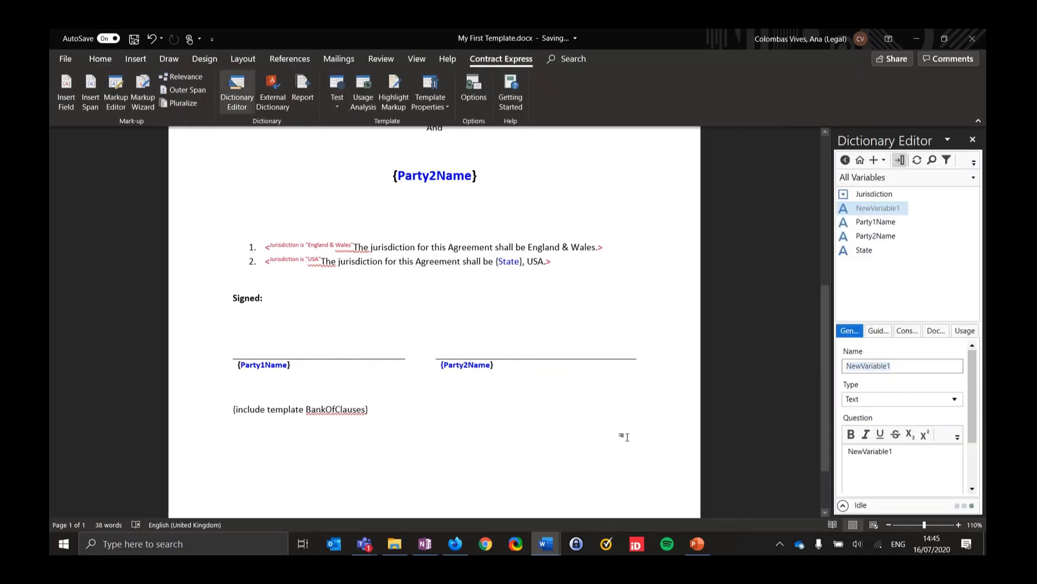
text(Clause)
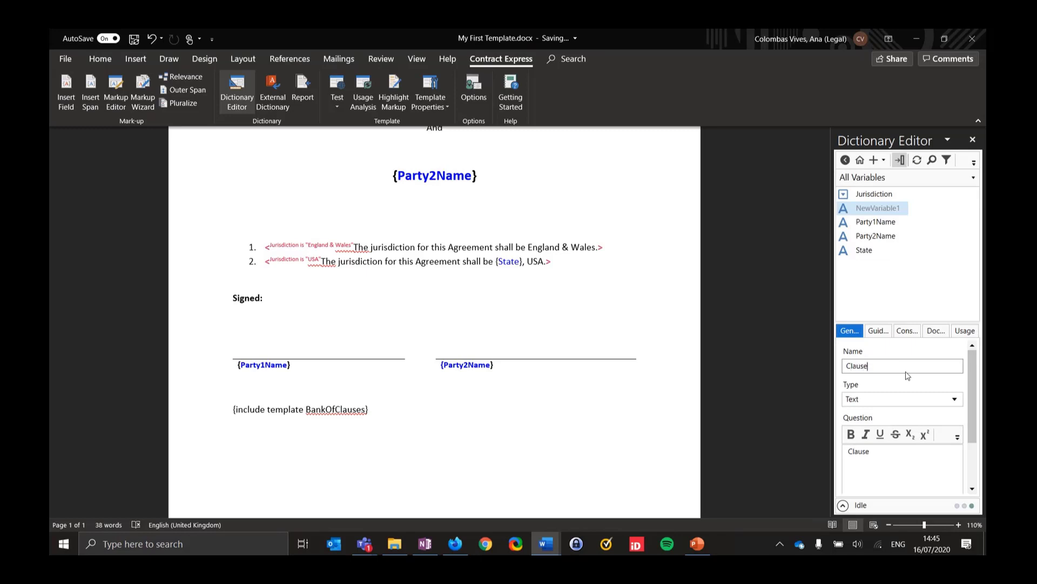
text(Select)
click(892, 401)
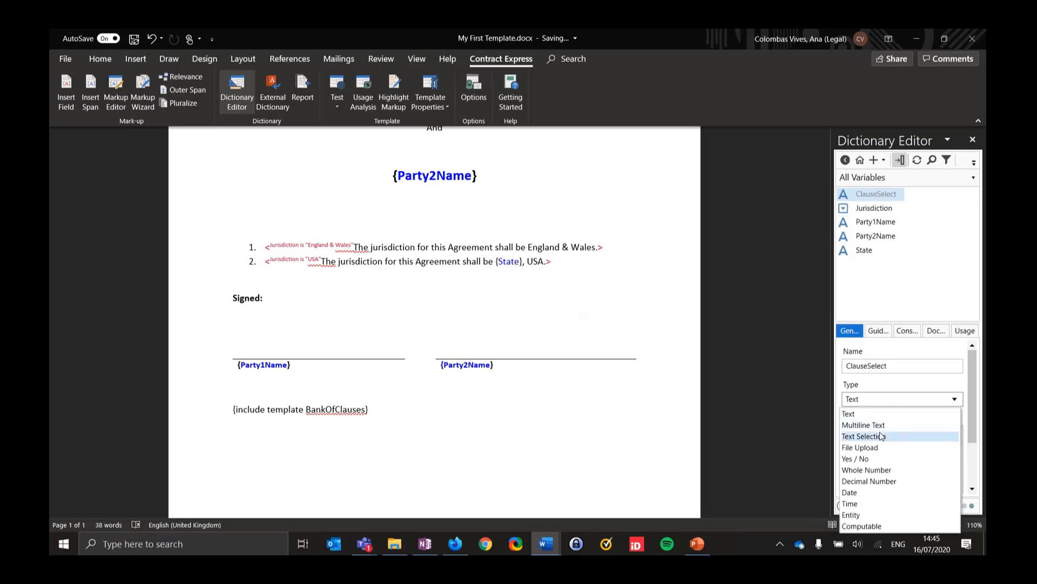
click(882, 436)
scroll(894, 441, down, 3)
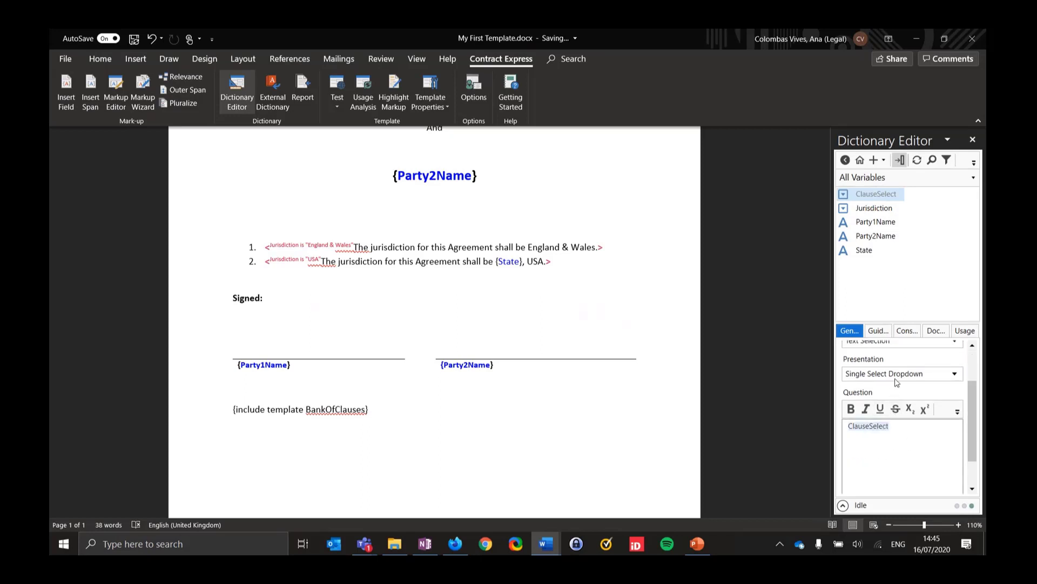
click(954, 374)
click(892, 400)
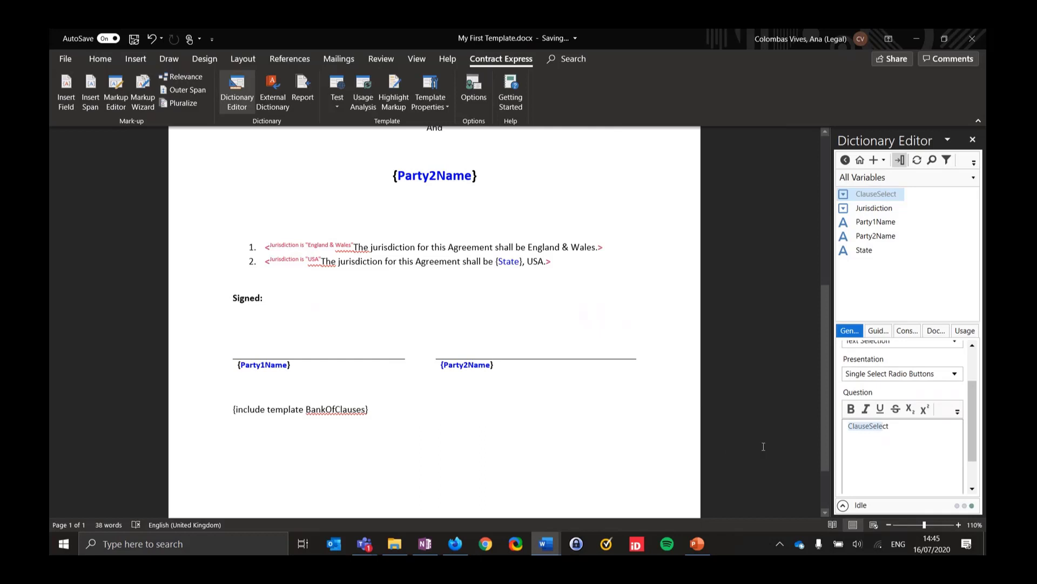
click(864, 373)
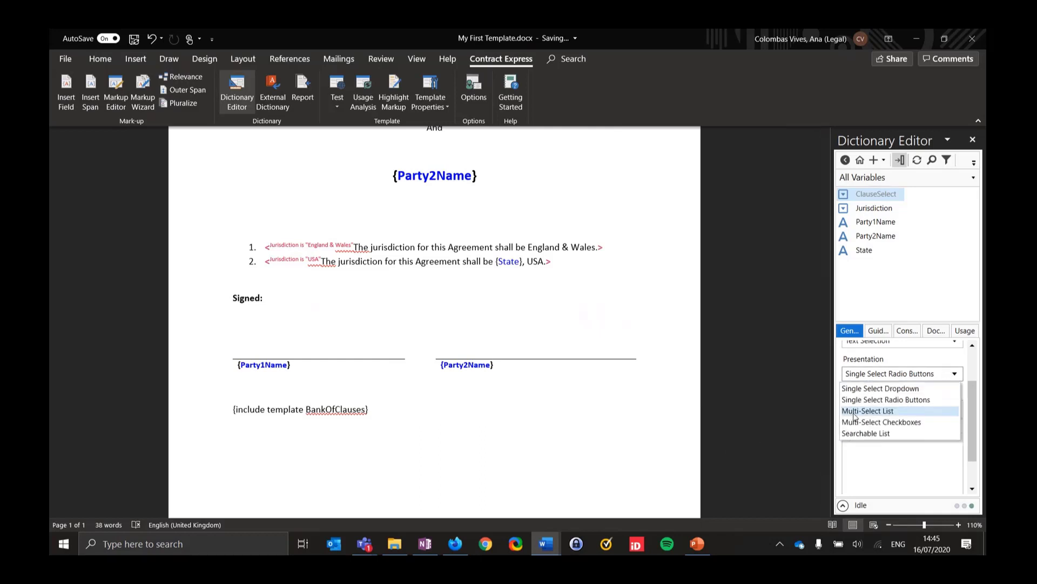
click(886, 422)
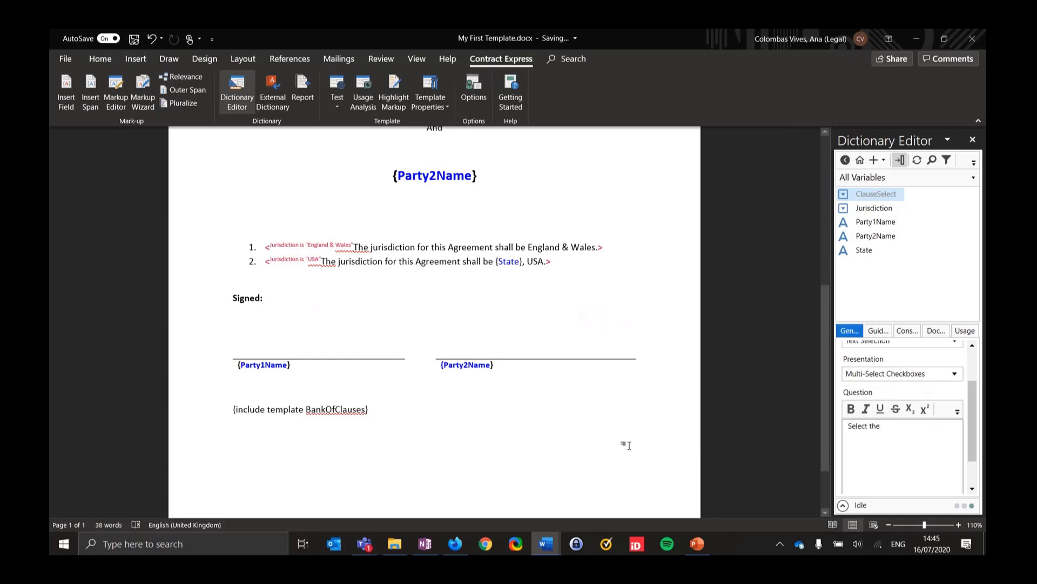
Give it the question 'Select the clauses' and paste the five clause names into its list.
text(ses)
drag(830, 277, 763, 277)
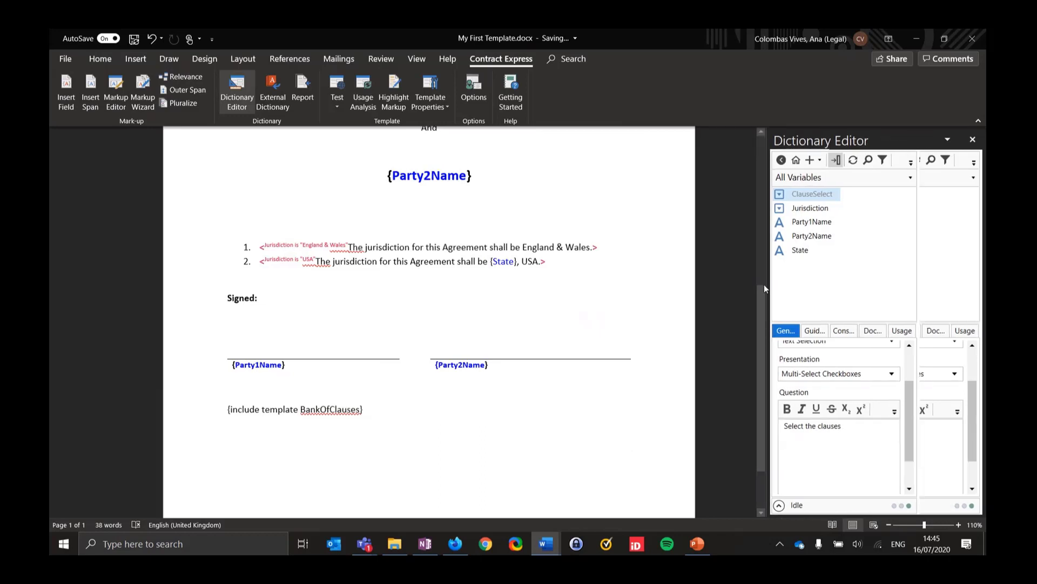
click(864, 331)
mouse_move(546, 543)
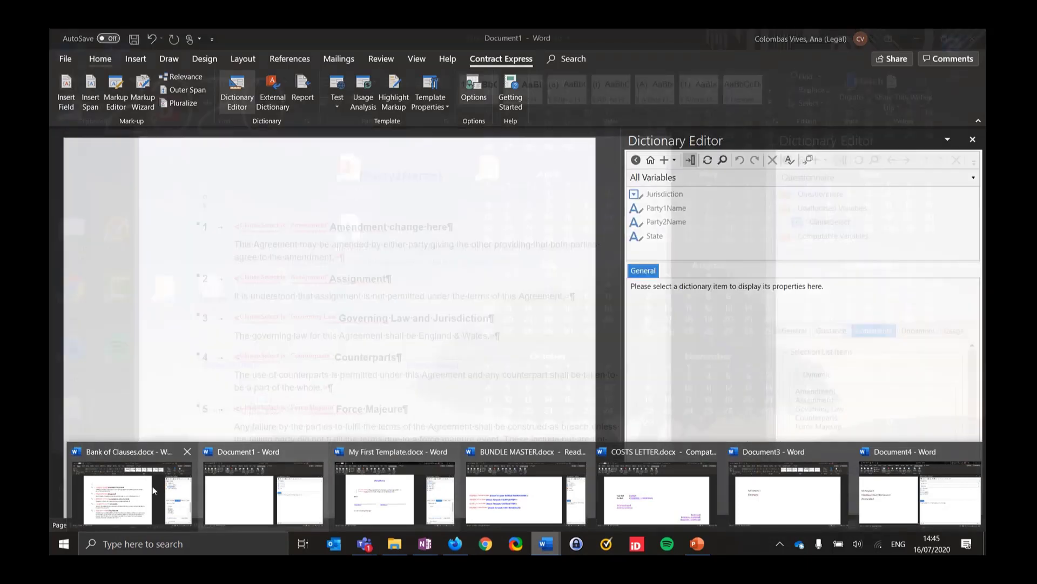
click(153, 485)
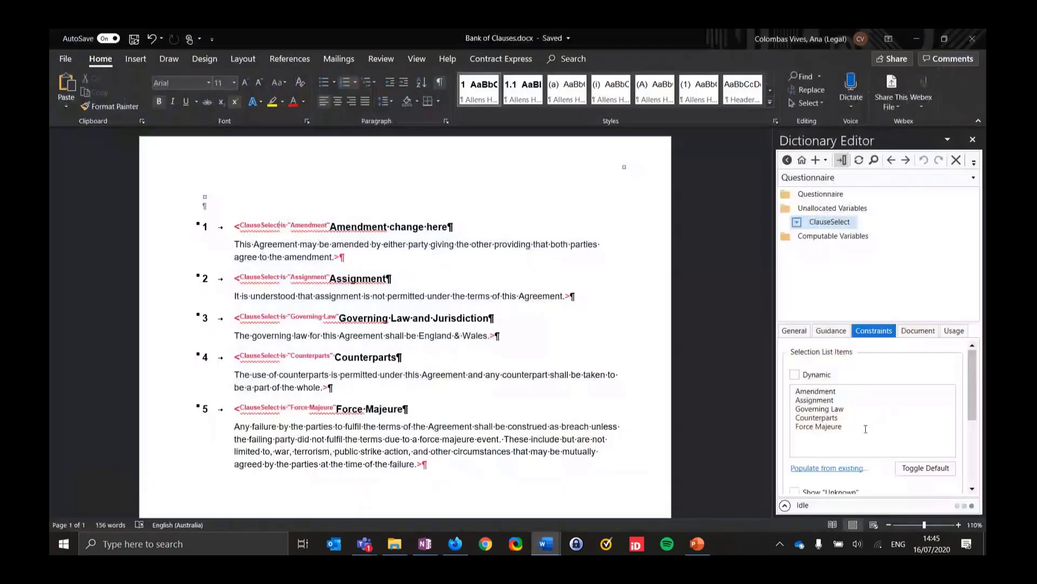
click(917, 40)
text(Amendment Assignment Governing Law Counterparts Force Majeure)
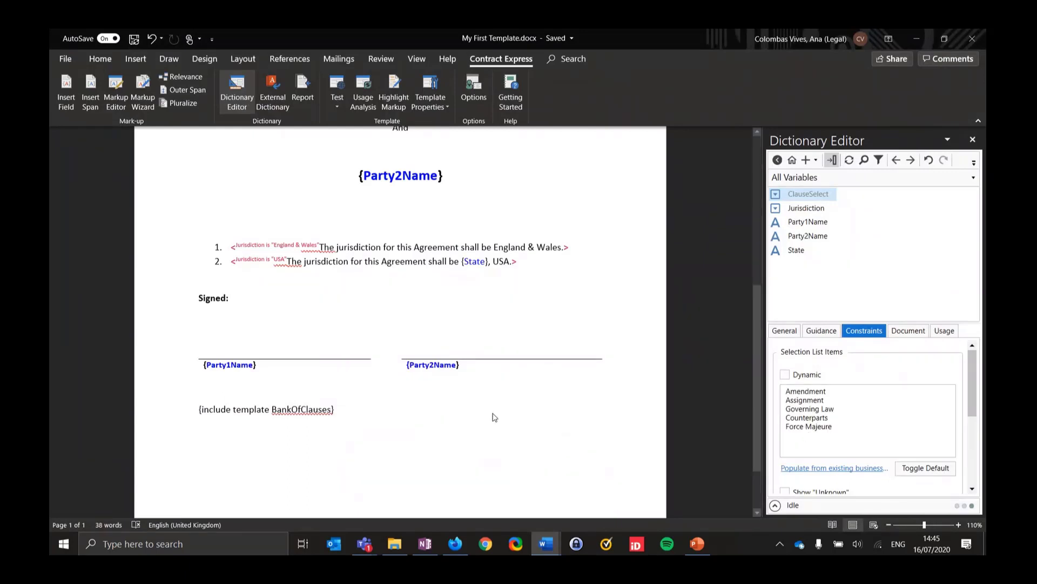
Run a Contract Express test of My First Template, confirming the template upload.
click(355, 92)
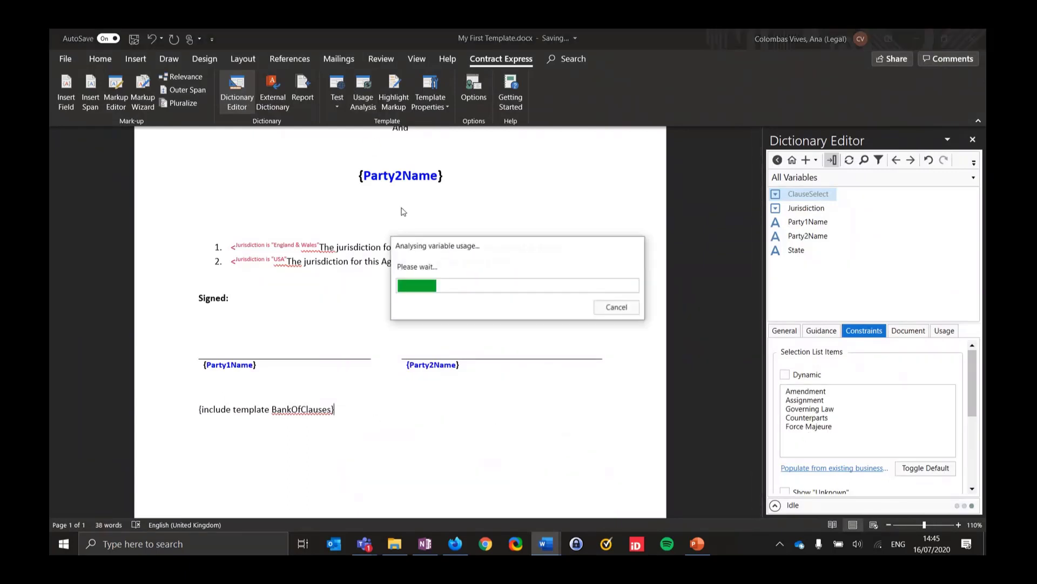
click(337, 86)
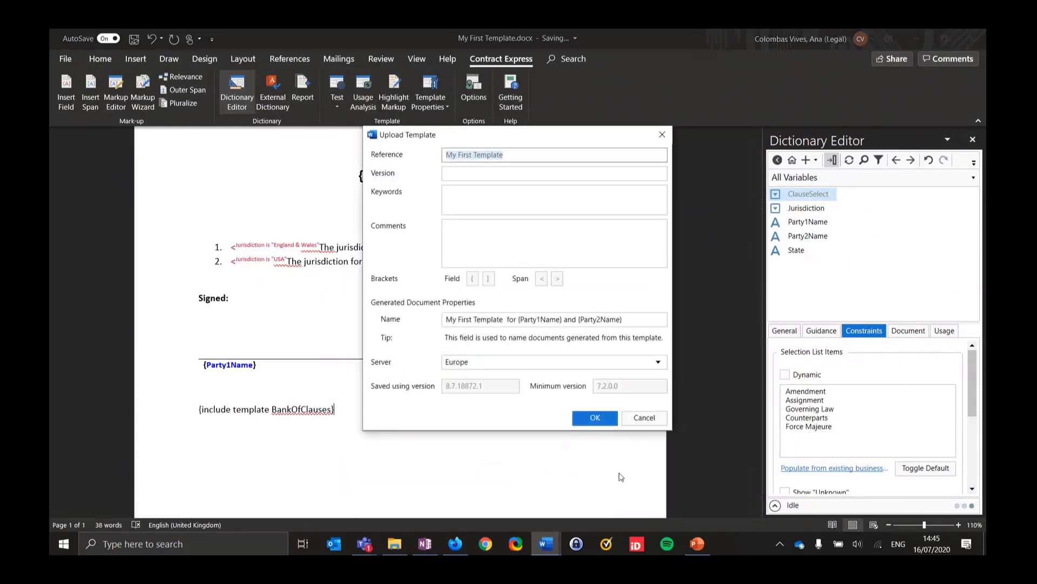
click(595, 418)
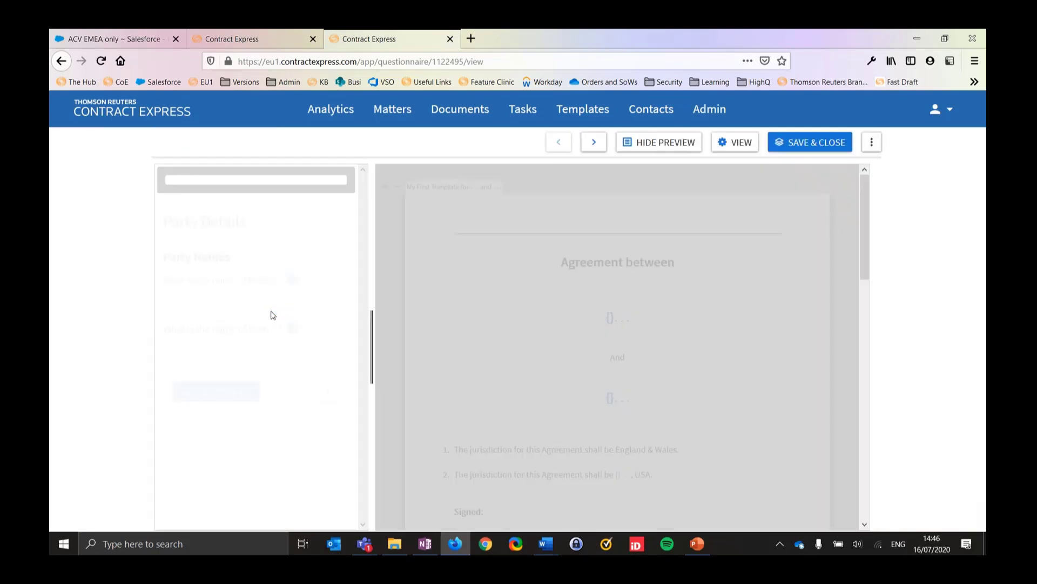
On the clause page tick Amendment, Assignment and Governing Law, then show the preview.
click(659, 147)
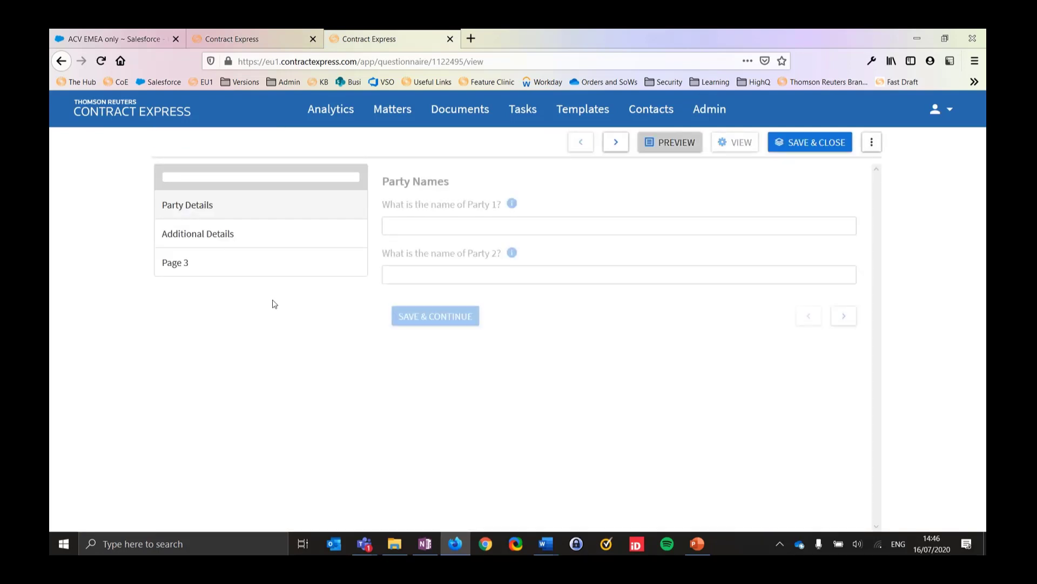
click(301, 230)
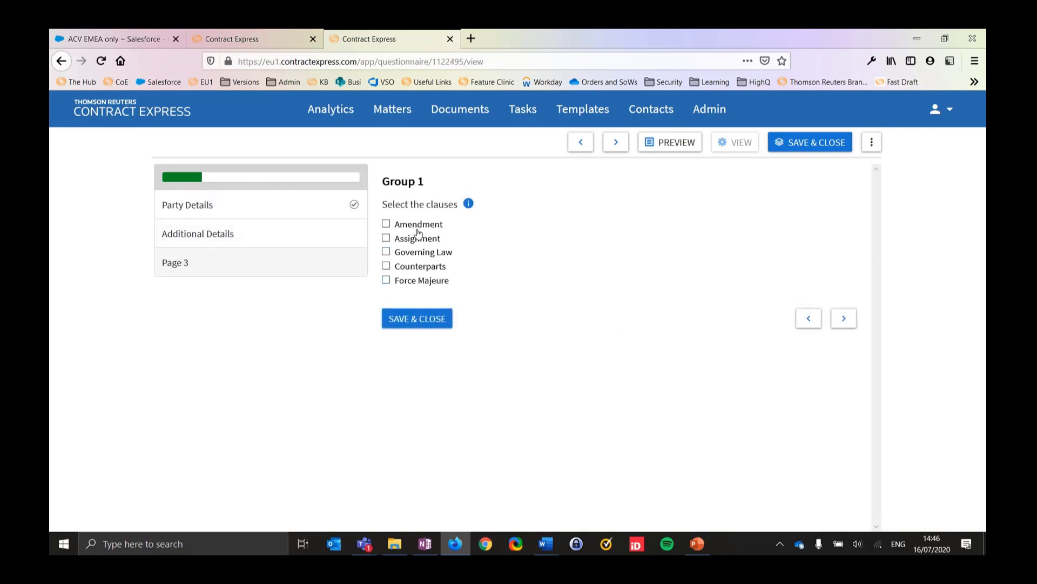
click(417, 227)
click(417, 252)
click(417, 238)
click(670, 142)
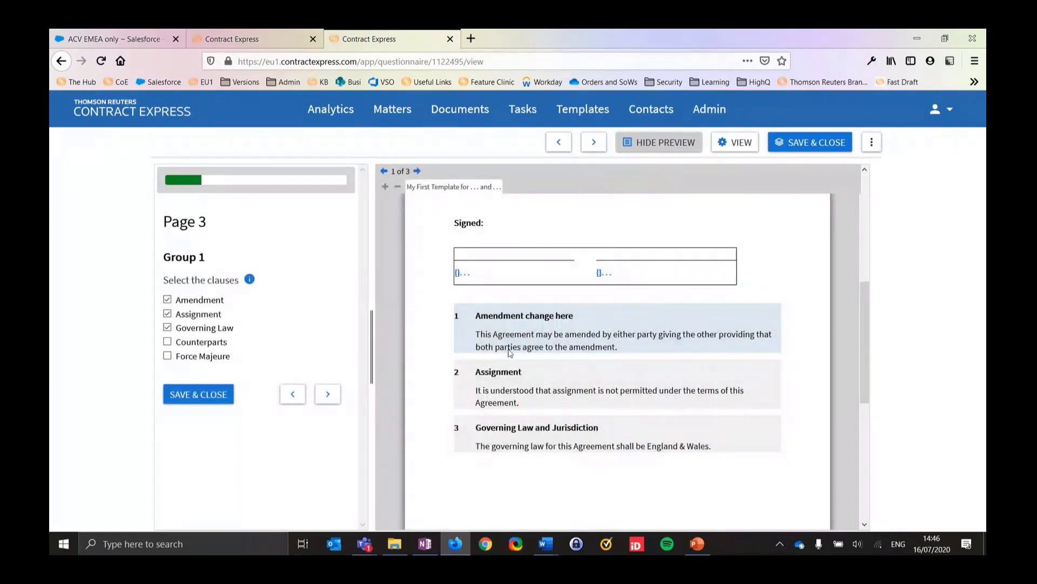
Untick and re-tick Governing Law and Assignment to confirm their clauses toggle in the preview.
click(203, 327)
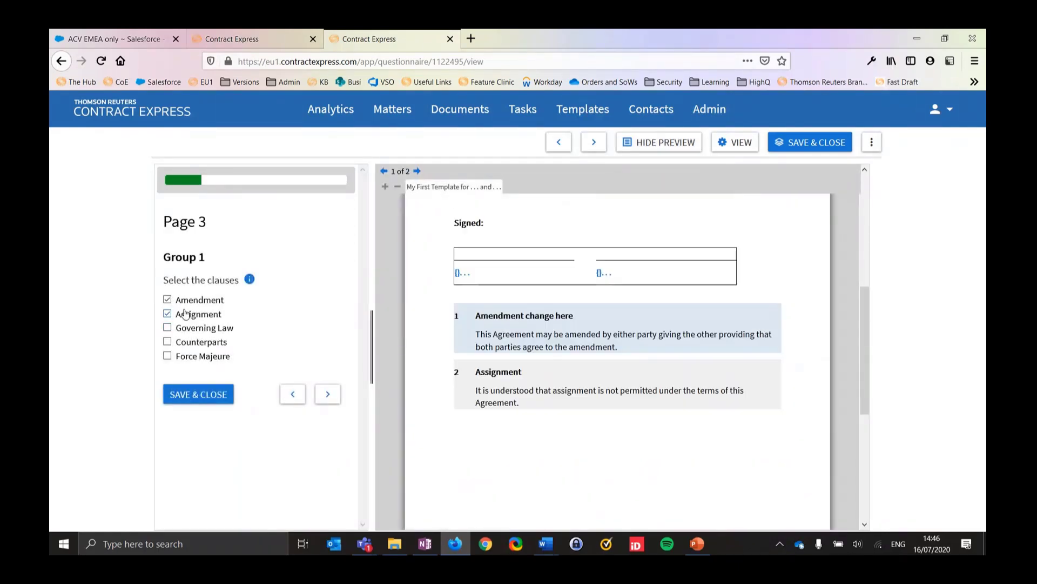
click(184, 318)
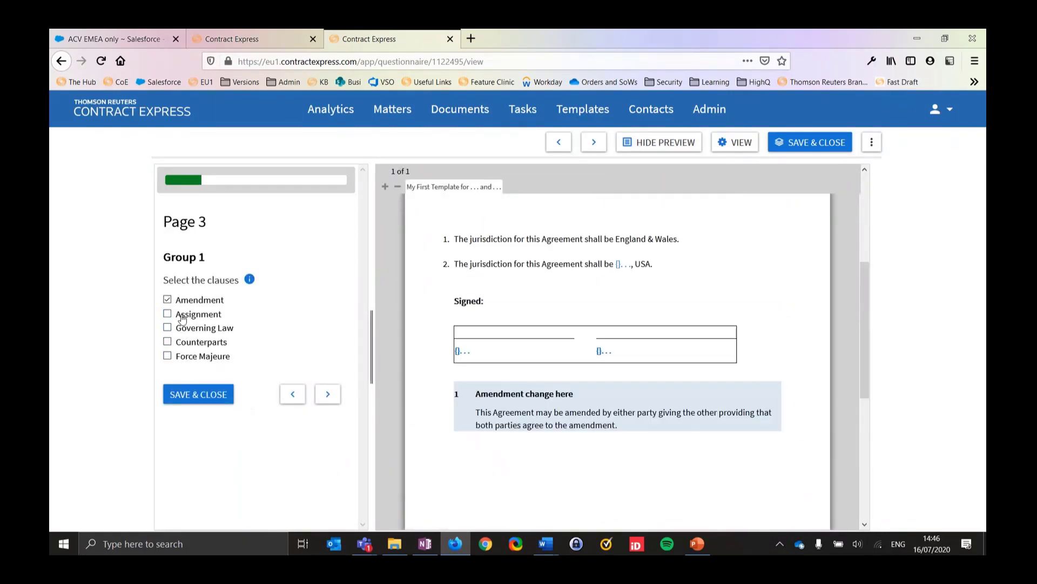
click(182, 316)
click(186, 328)
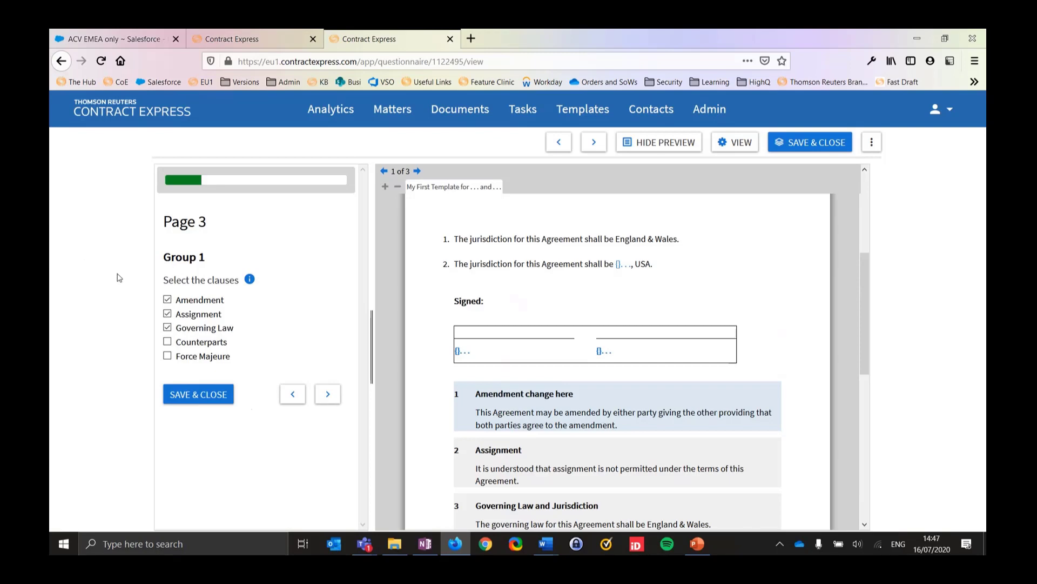
click(182, 329)
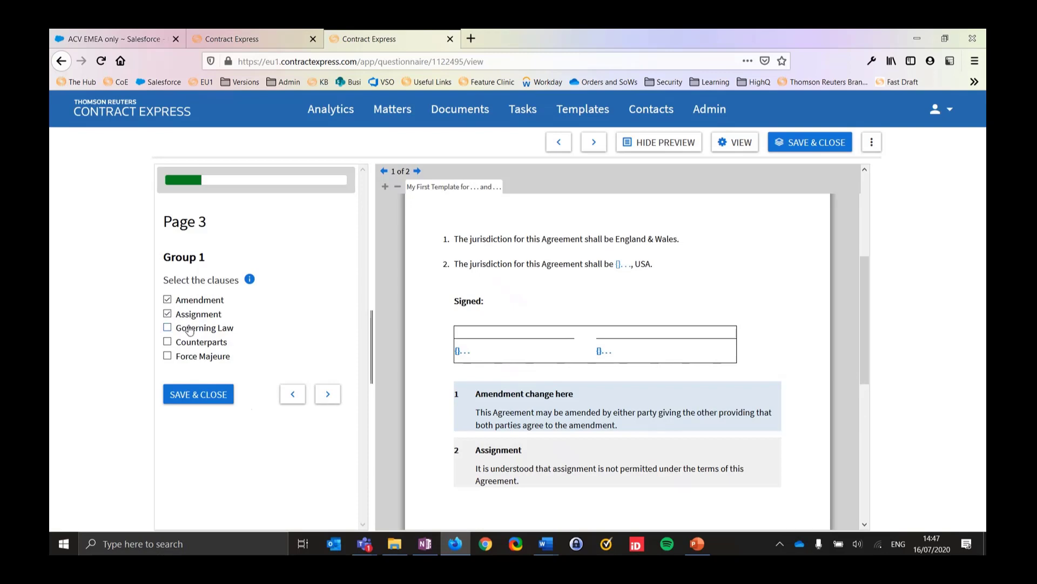
click(189, 329)
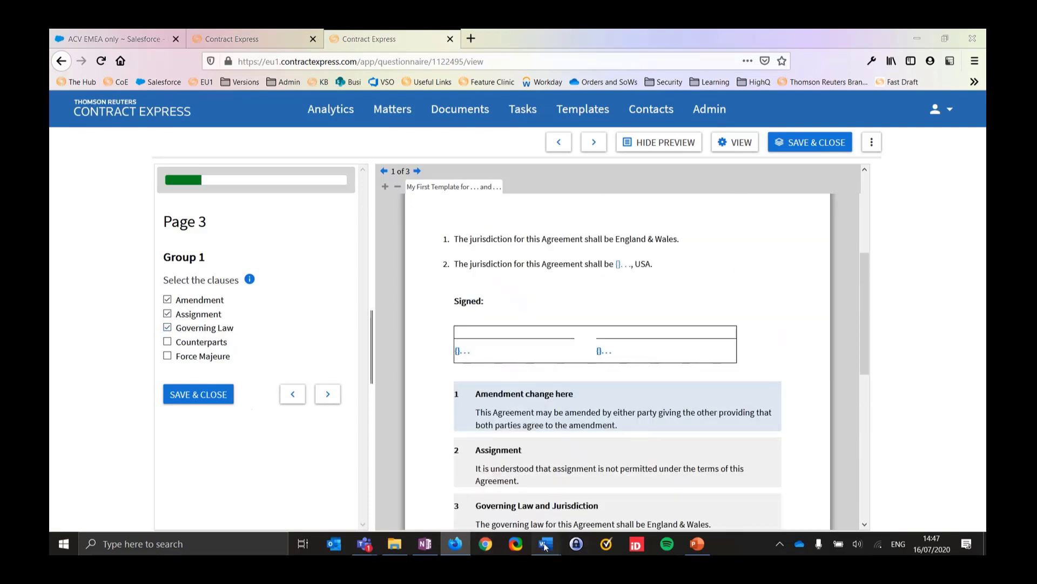
In My First Template, replace the old include line with '{include template BankOfClauses'.
mouse_move(545, 543)
mouse_move(265, 521)
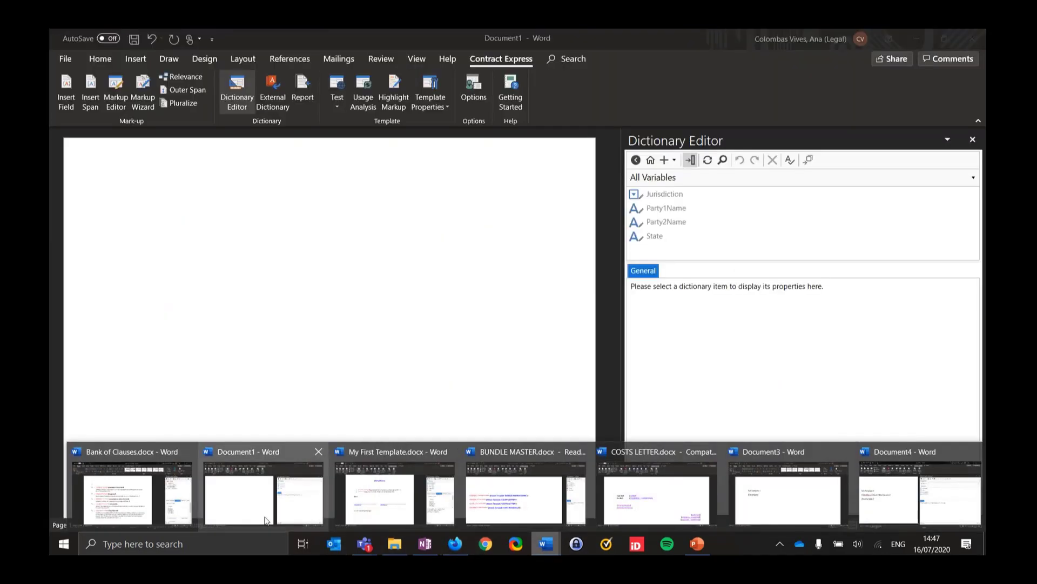
click(148, 497)
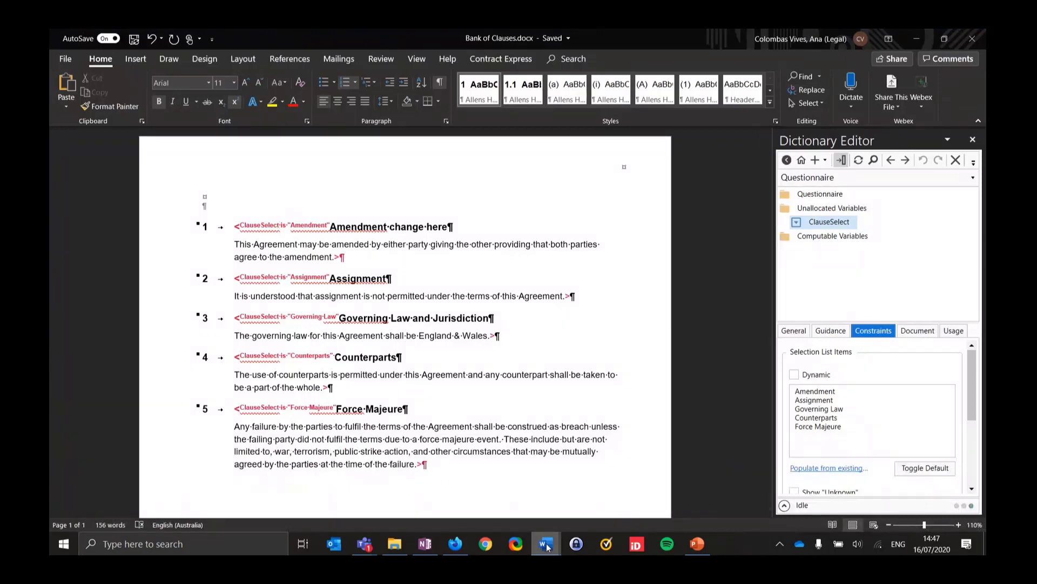
mouse_move(546, 543)
click(376, 506)
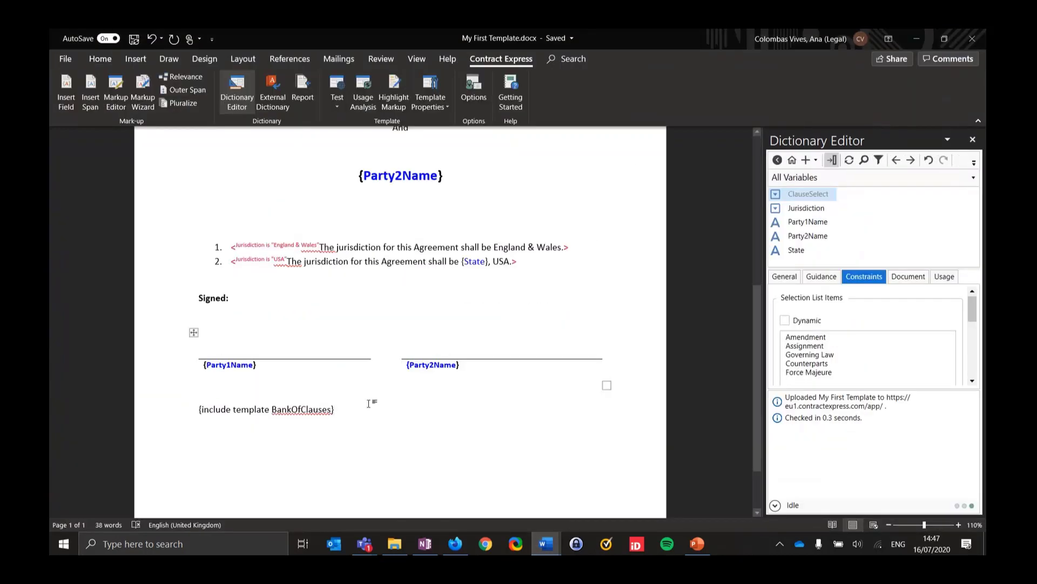
click(151, 418)
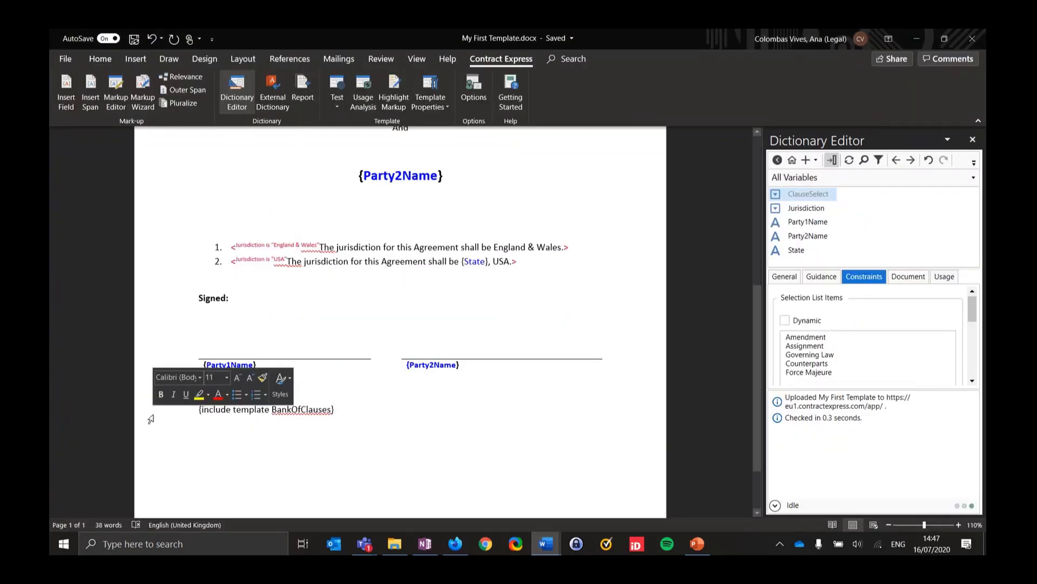
key(Delete)
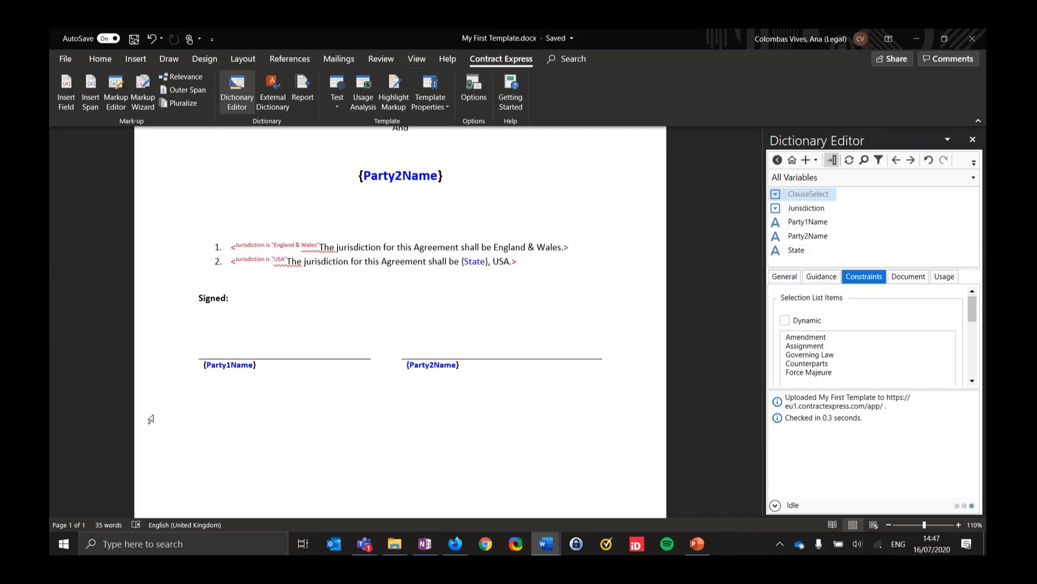
text({inc)
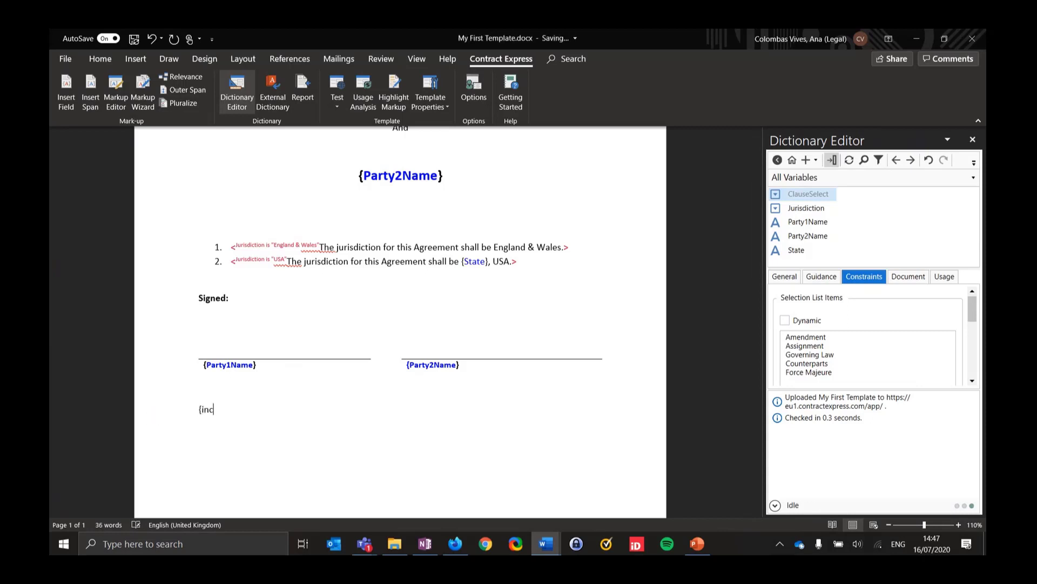
text(lude template BankOfClauses)
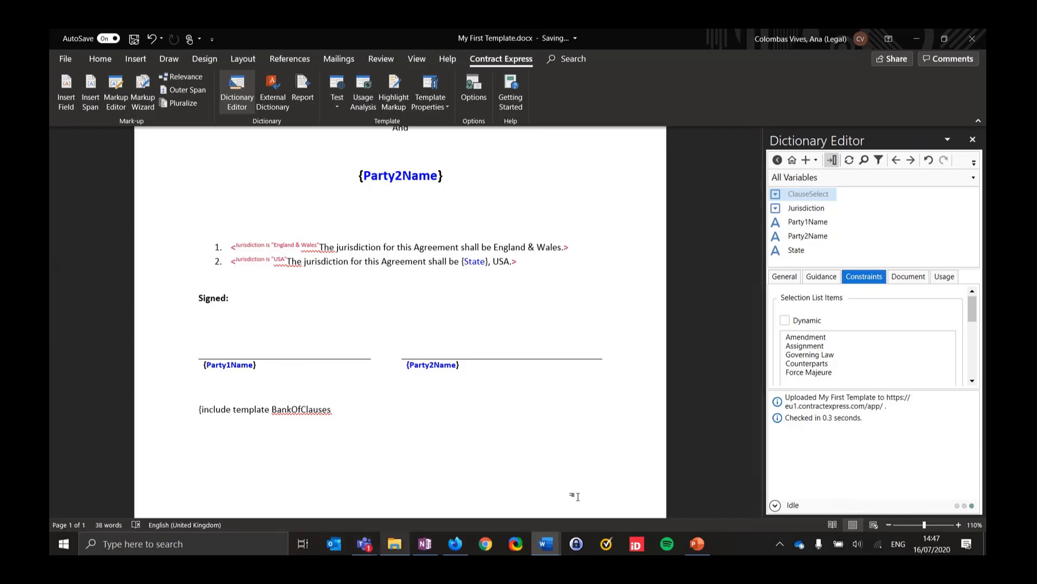
Check ClauseSelect's properties in Bank of Clauses, then finish the line with 'with ClauseSelect as "Amendment"'.
mouse_move(546, 543)
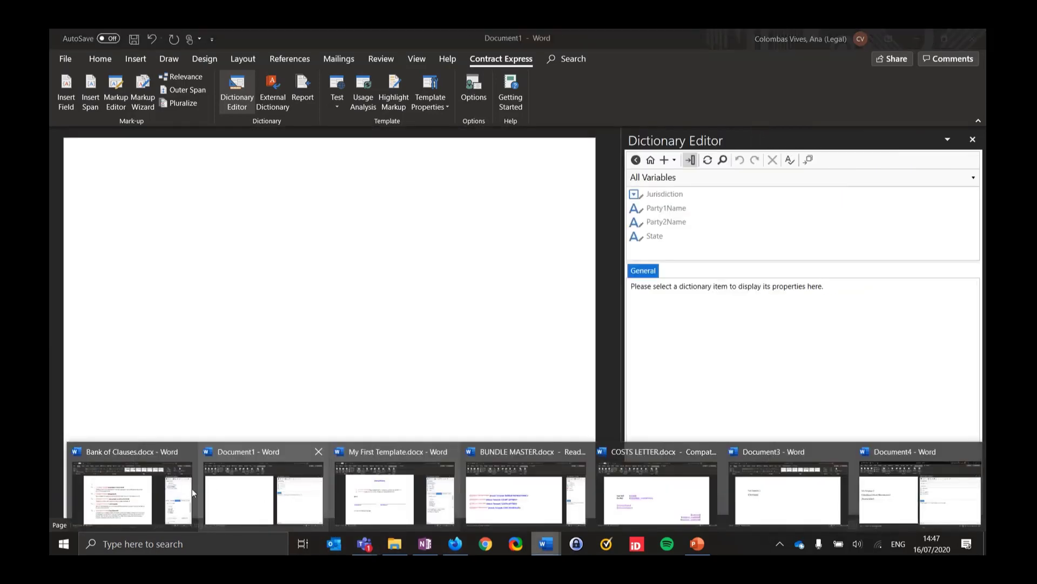
click(162, 489)
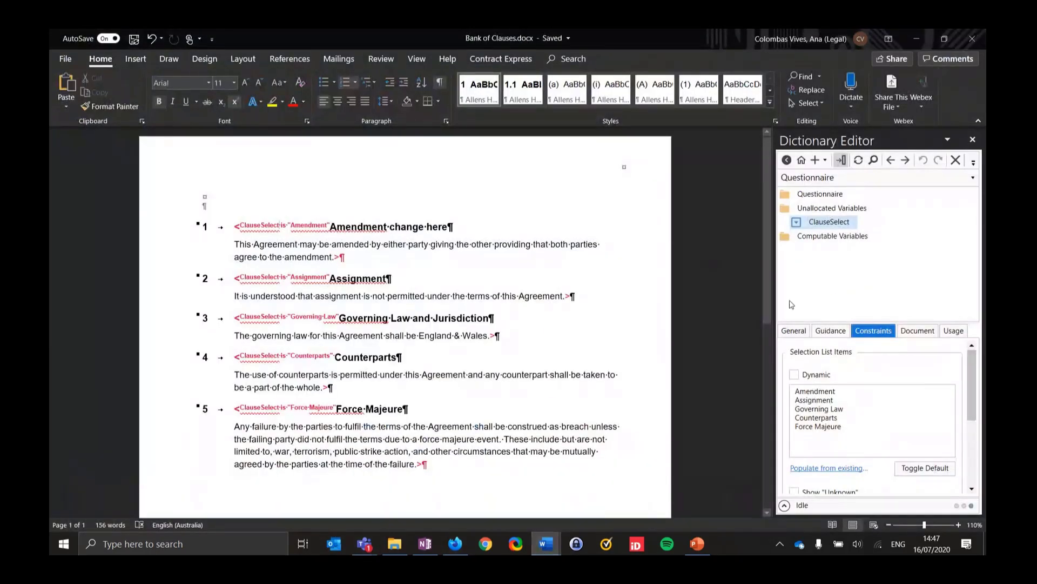
click(794, 331)
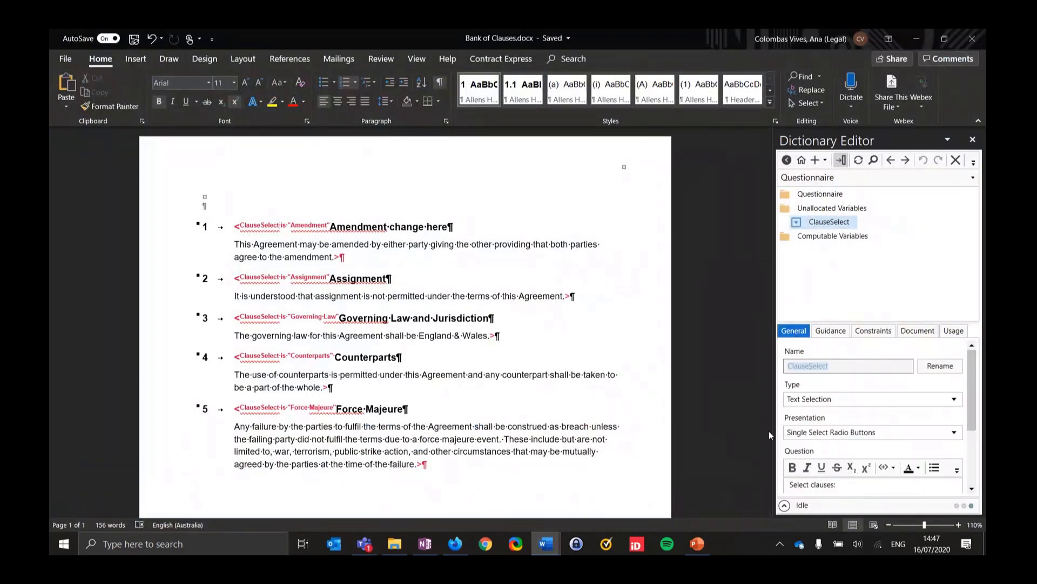
click(561, 421)
click(925, 36)
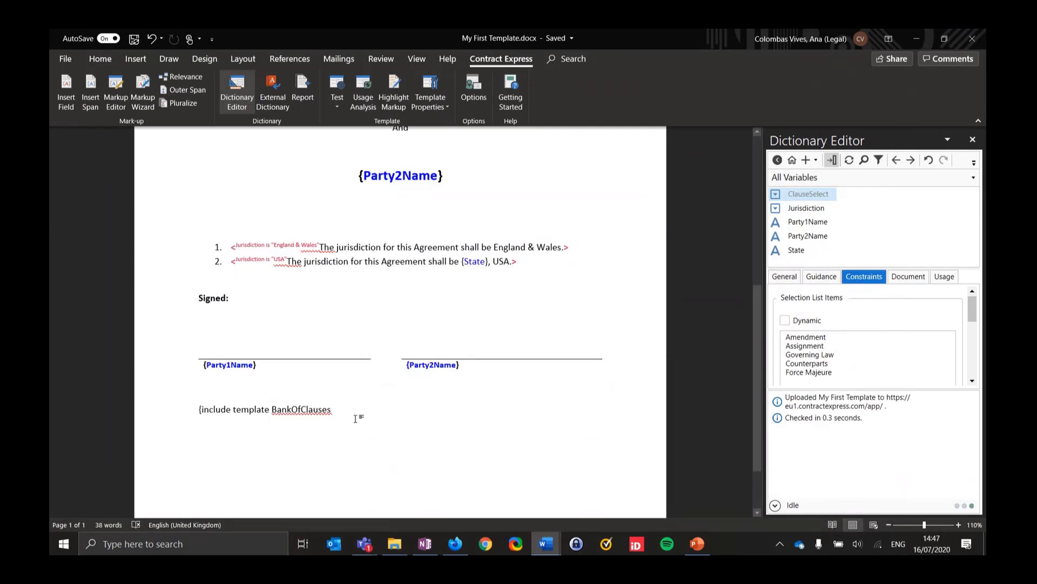
text(with)
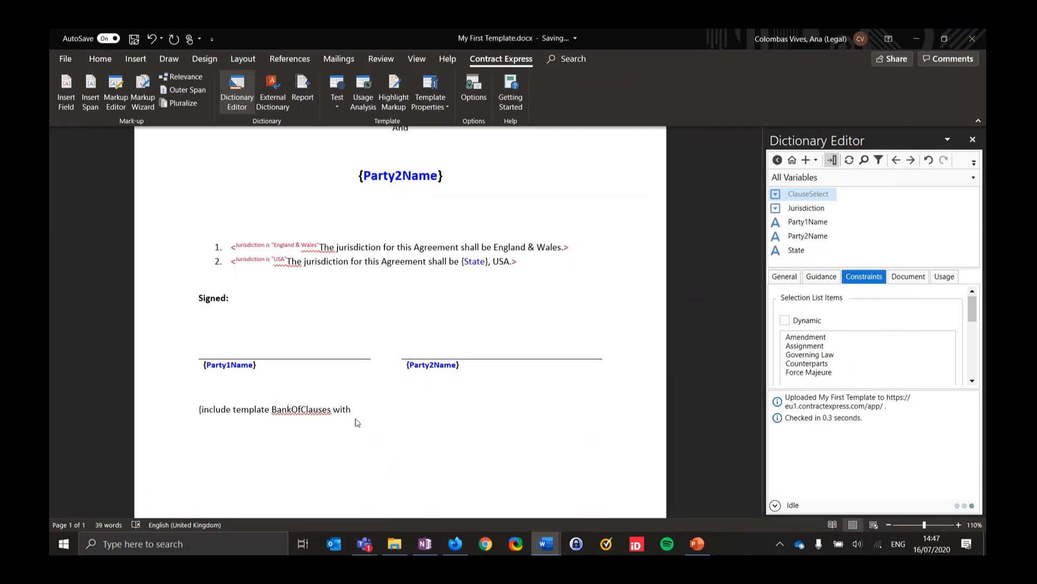
text( ClauseSelect)
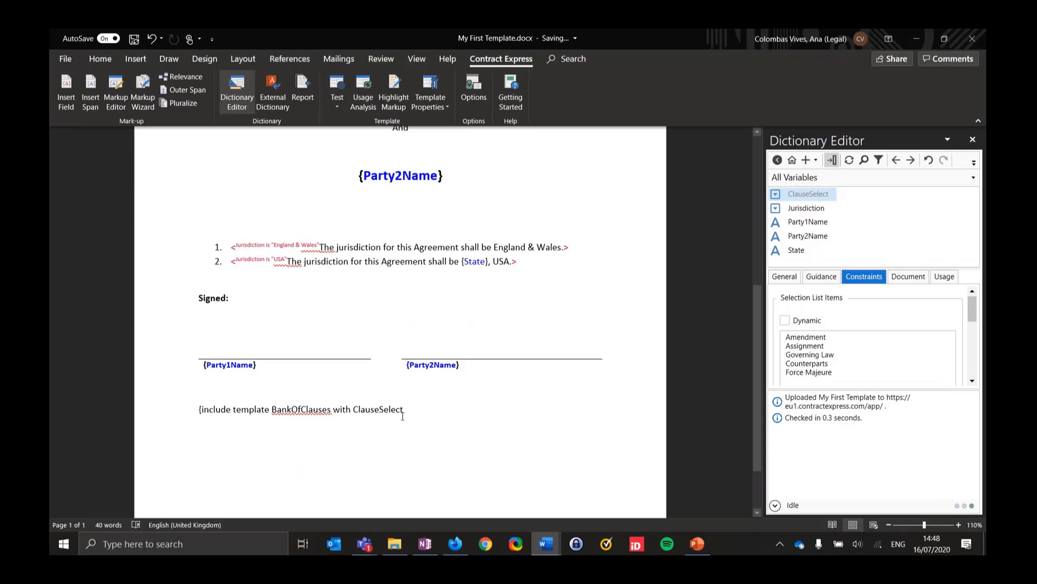
text( as ")
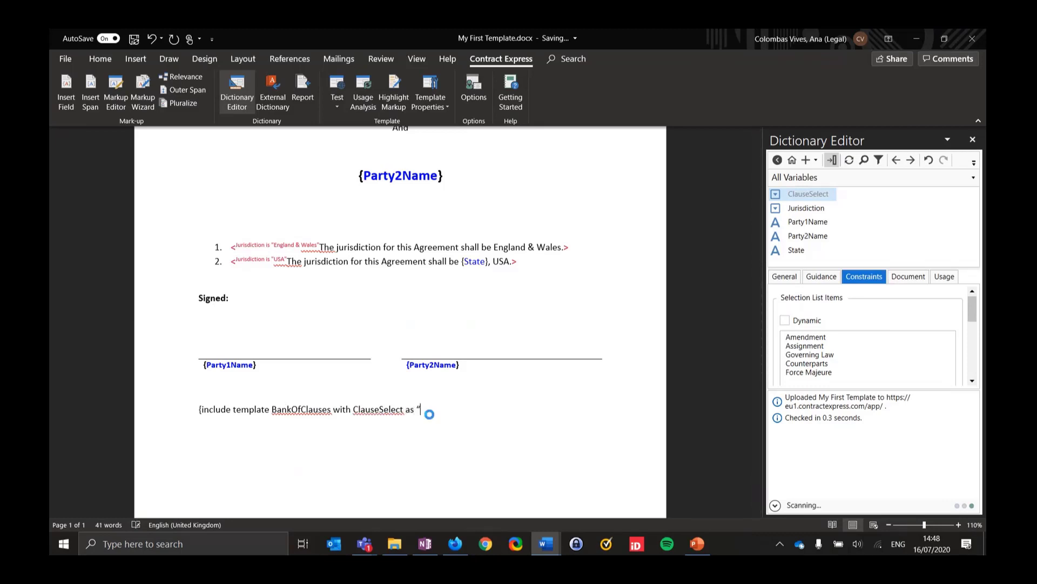
text(Amendment”)
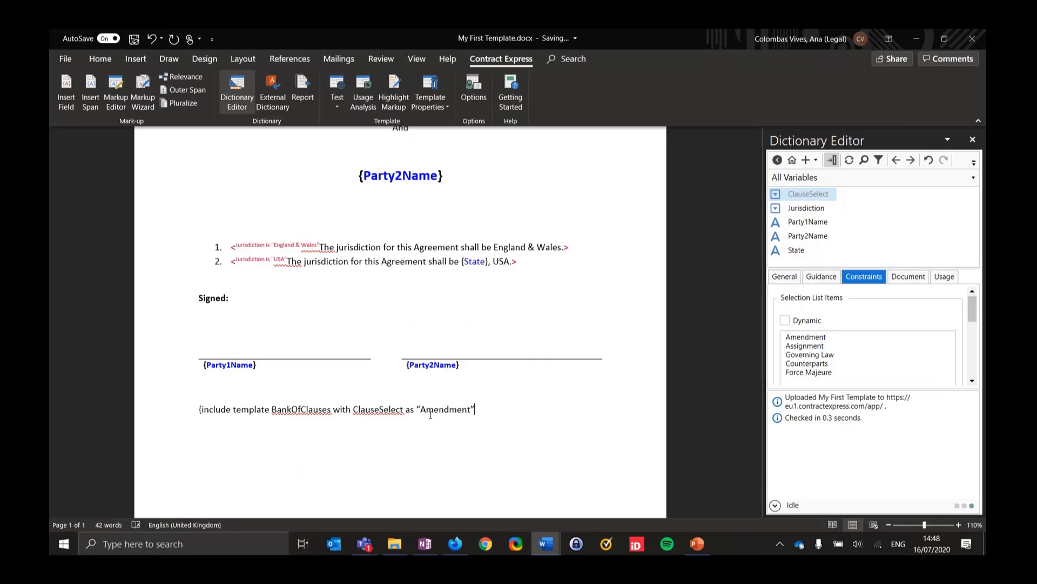
text(})
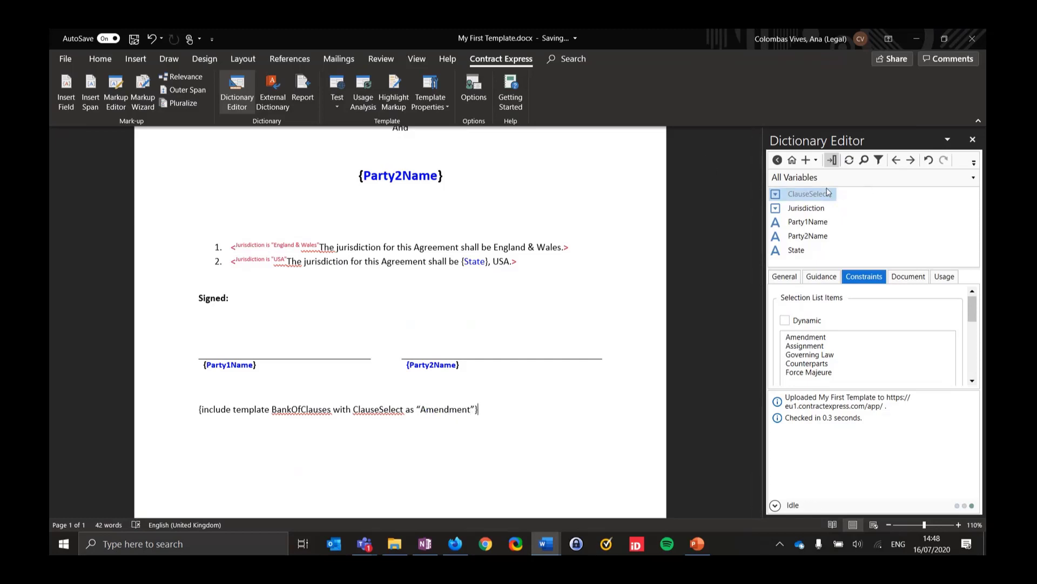
Delete the ClauseSelect variable from My First Template's Dictionary Editor.
right_click(806, 193)
click(736, 210)
key(Return)
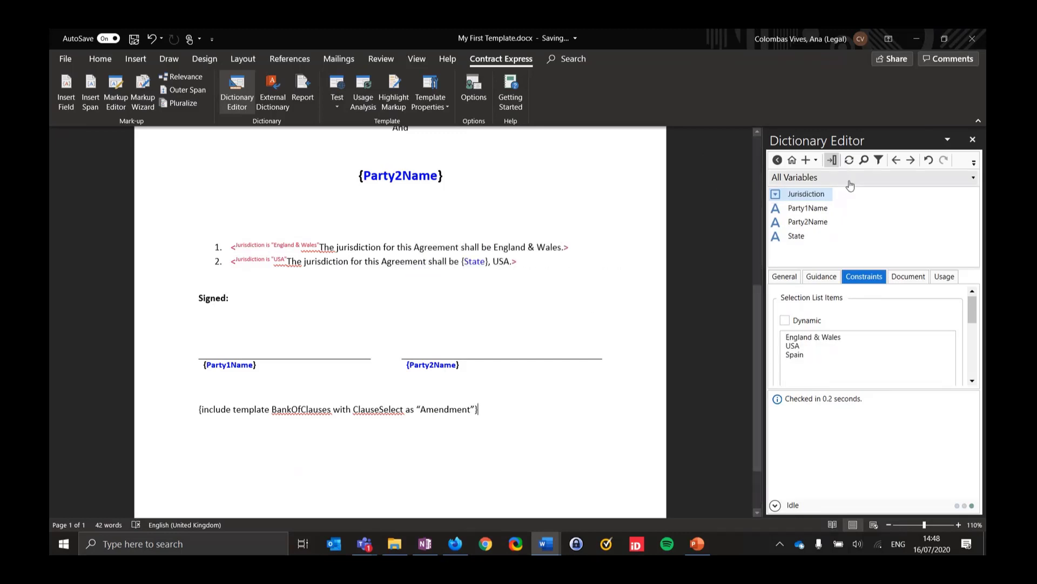
click(159, 414)
Upload My First Template for testing and scroll the questionnaire preview to the Amendment clause.
click(338, 85)
click(595, 417)
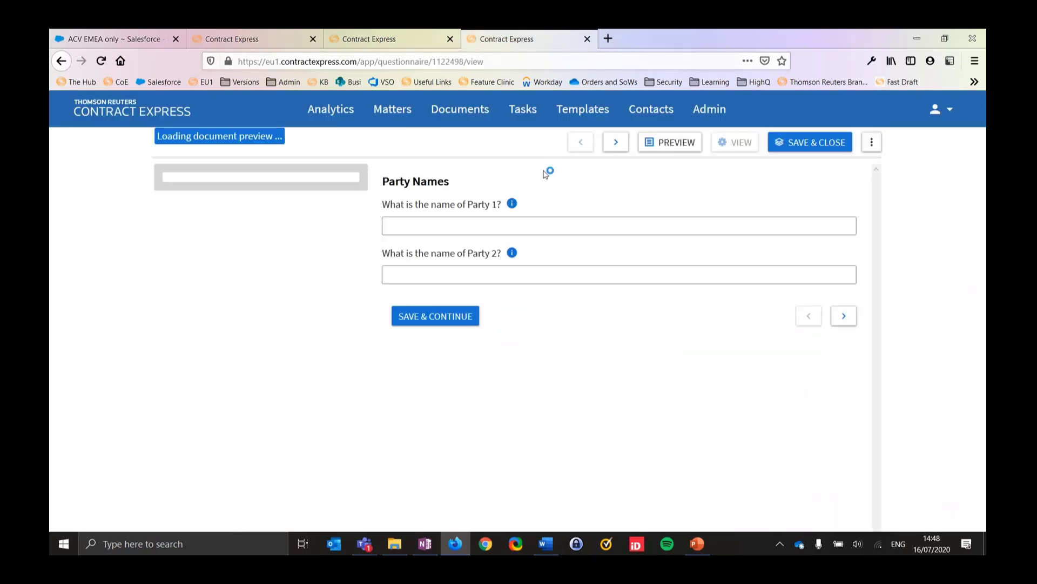
scroll(592, 261, down, 5)
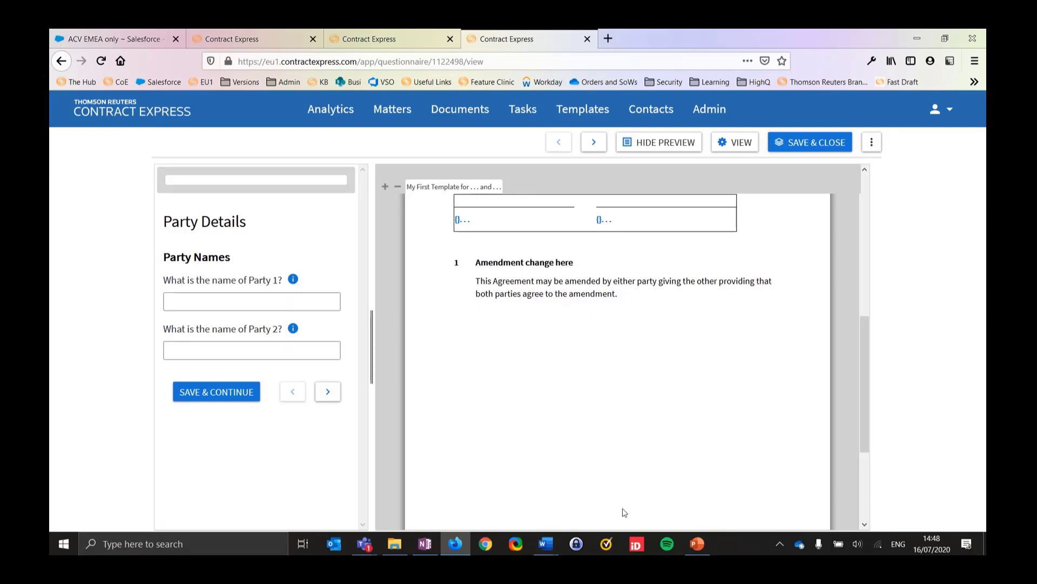
mouse_move(546, 543)
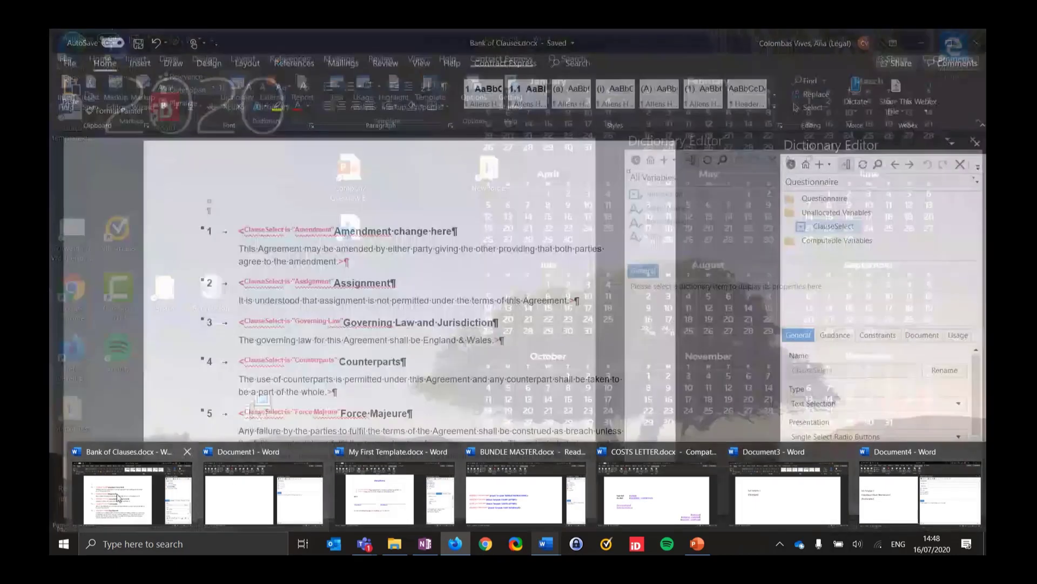
Switch to Bank of Clauses.docx, select its five clauses to review them, then deselect.
click(189, 489)
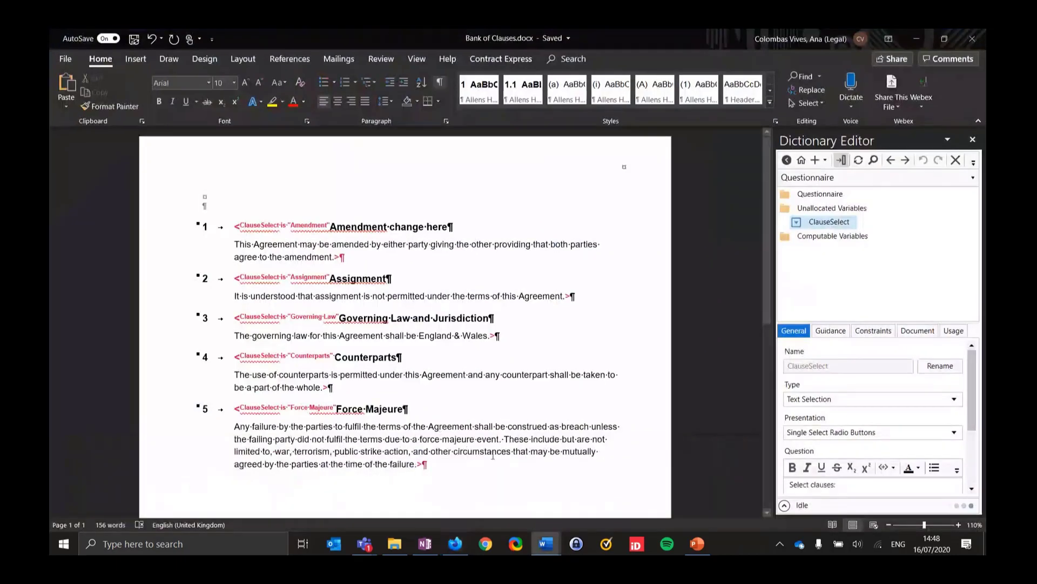
triple_click(115, 230)
click(154, 297)
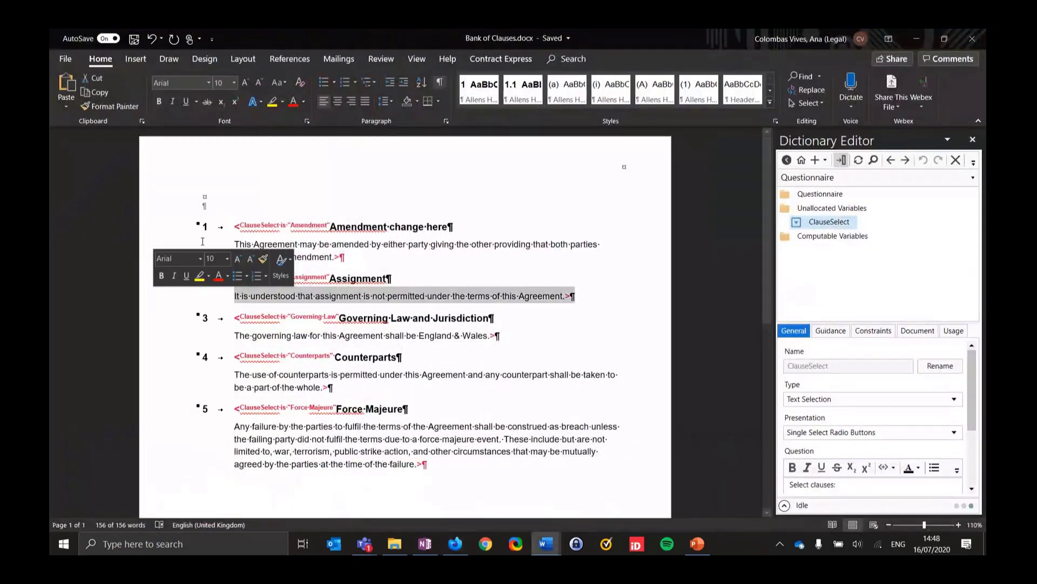
drag(235, 226, 362, 296)
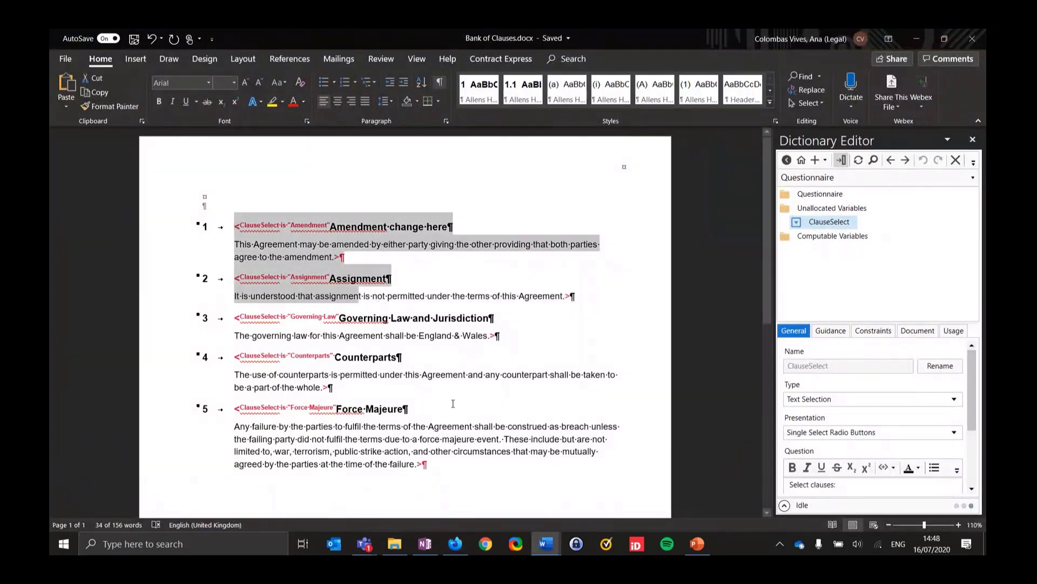
drag(461, 474, 208, 219)
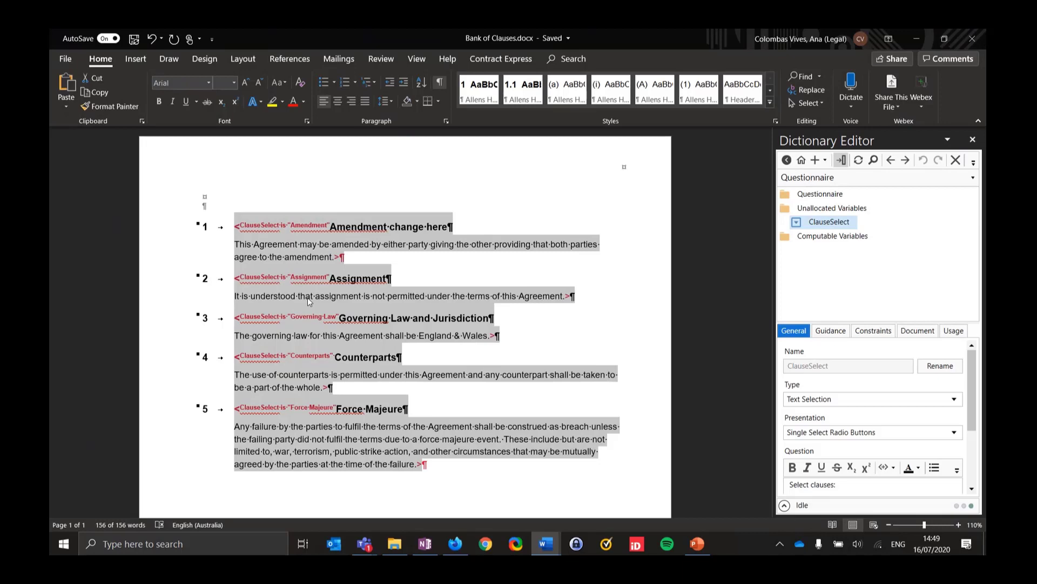
click(307, 297)
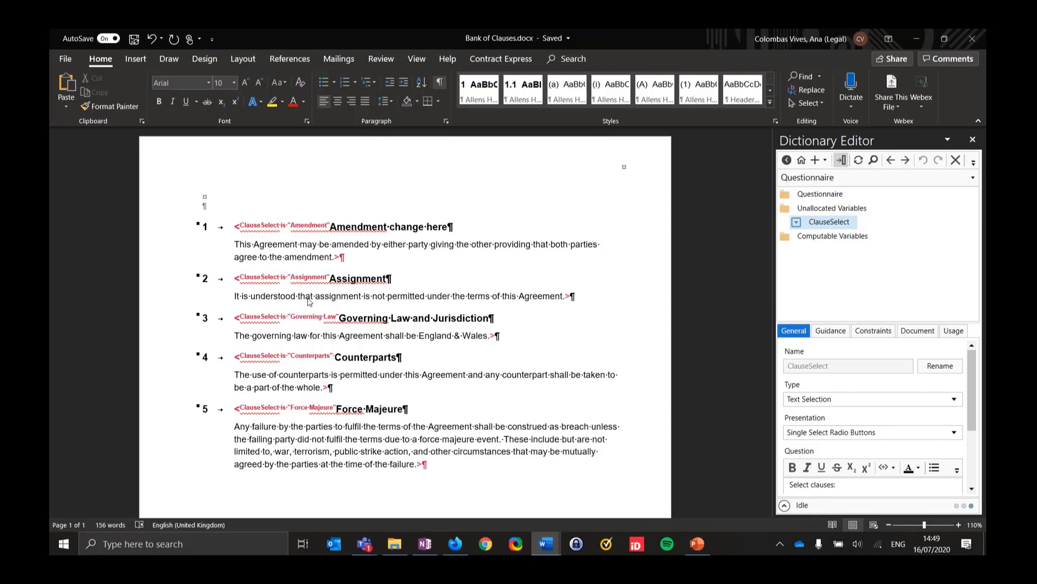
click(308, 299)
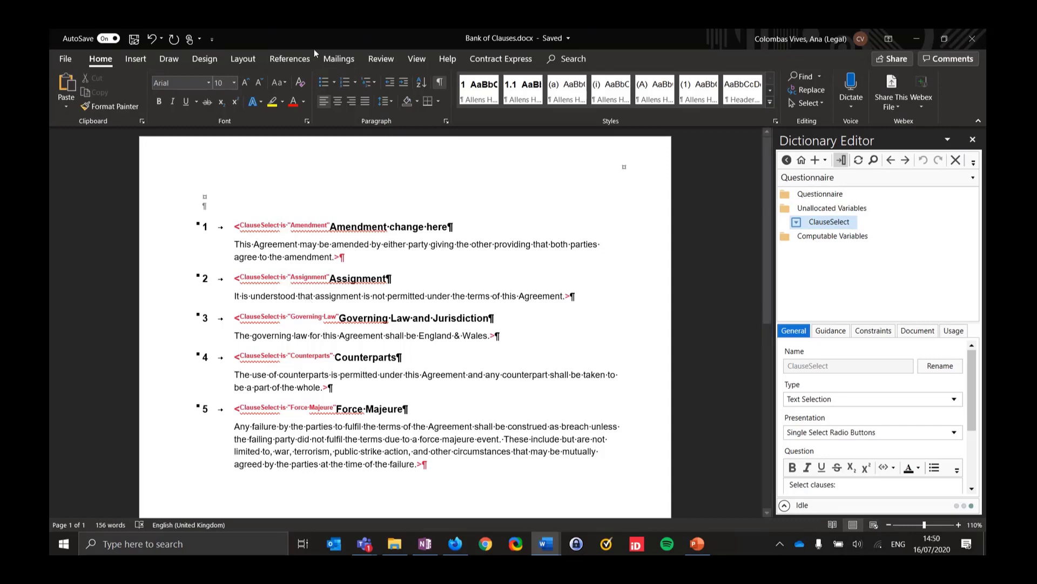
mouse_move(435, 30)
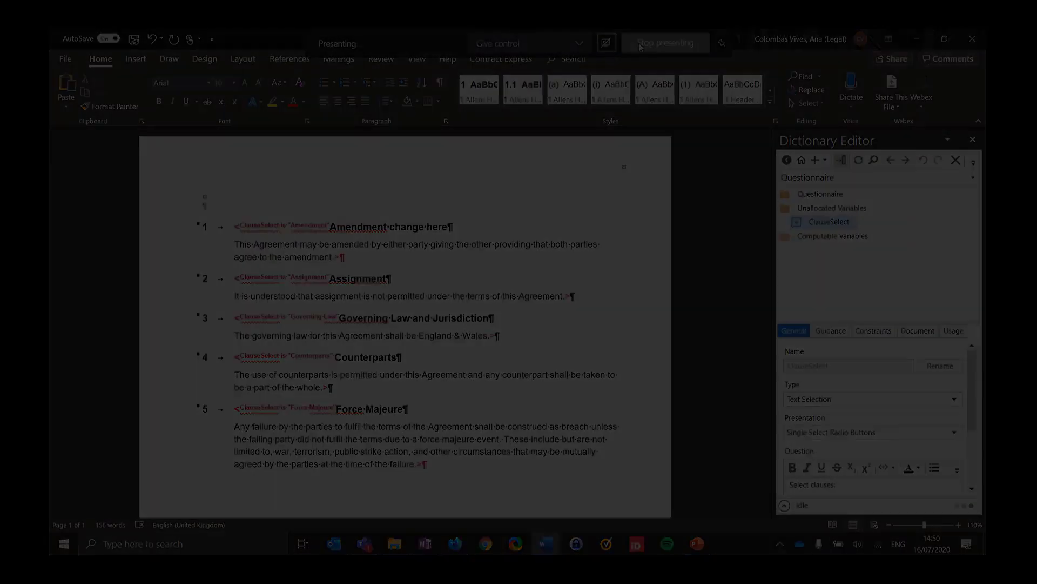